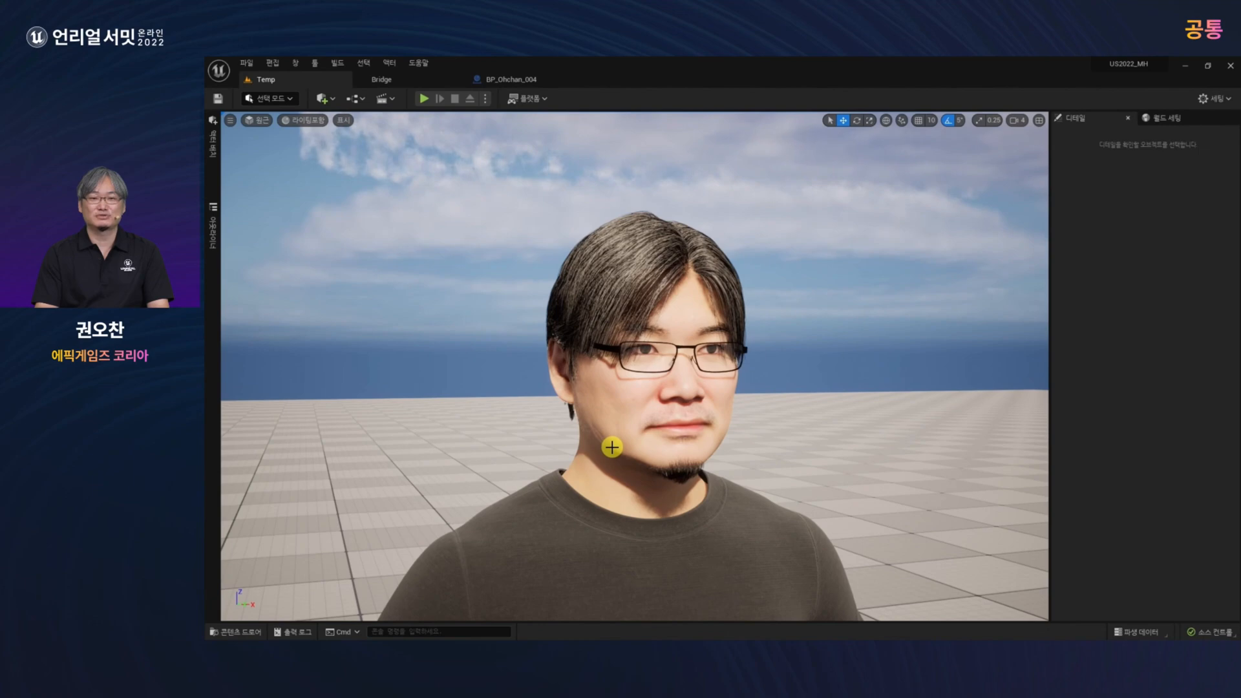
Filter the MetaHumans folder to IK Rig assets and open the IK_metahuman rig.
{"action": "key", "text": "ctrl+space"}
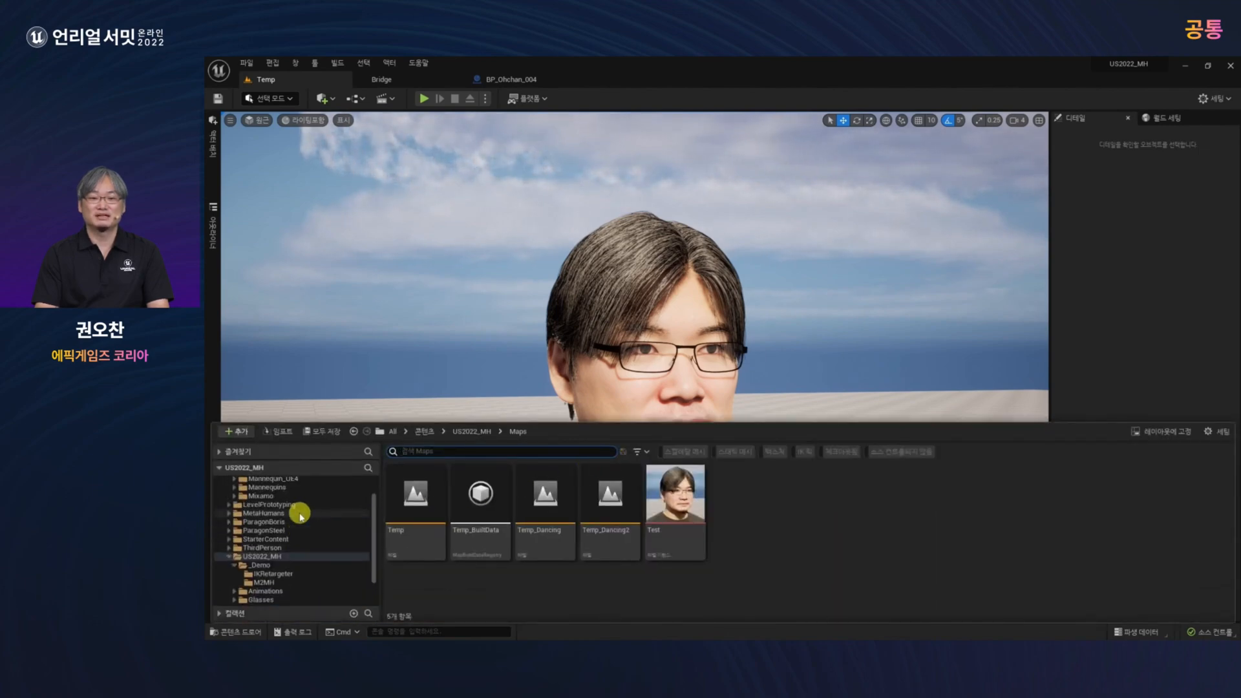
{"action": "scroll", "coordinate": [300, 515], "scroll_direction": "up", "scroll_amount": 2}
{"action": "left_click", "coordinate": [262, 543]}
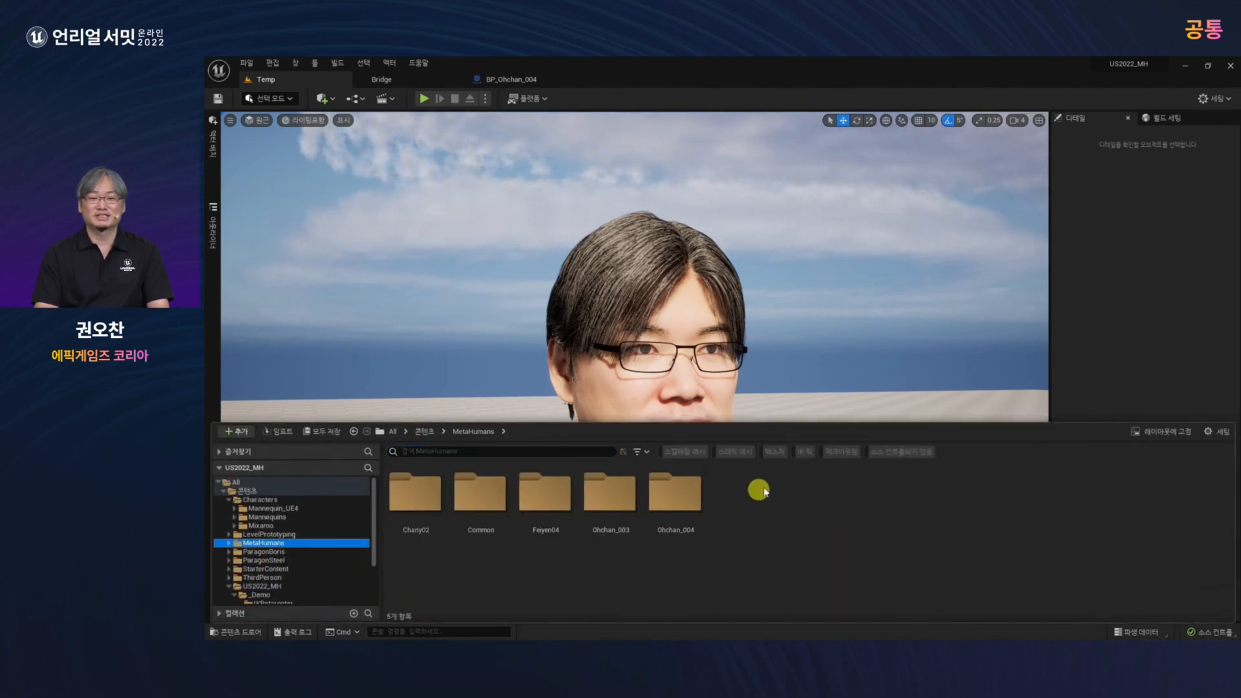
{"action": "left_click", "coordinate": [803, 451]}
{"action": "left_click", "coordinate": [418, 499]}
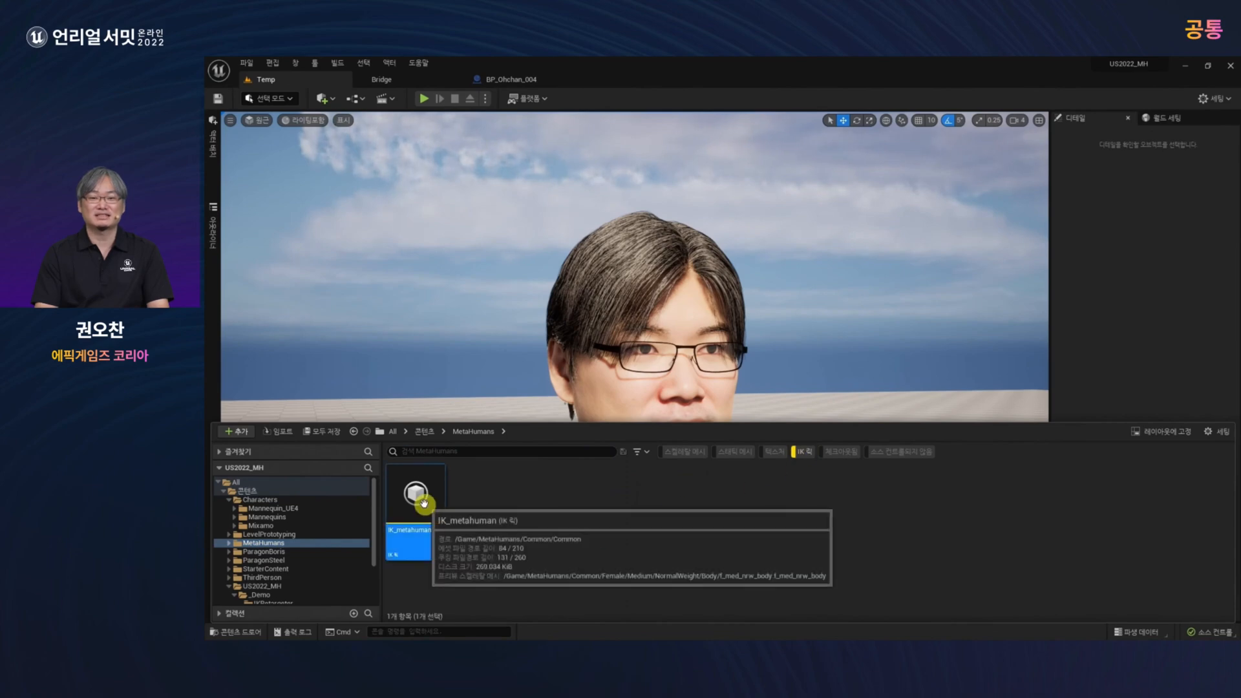
{"action": "double_click", "coordinate": [424, 503]}
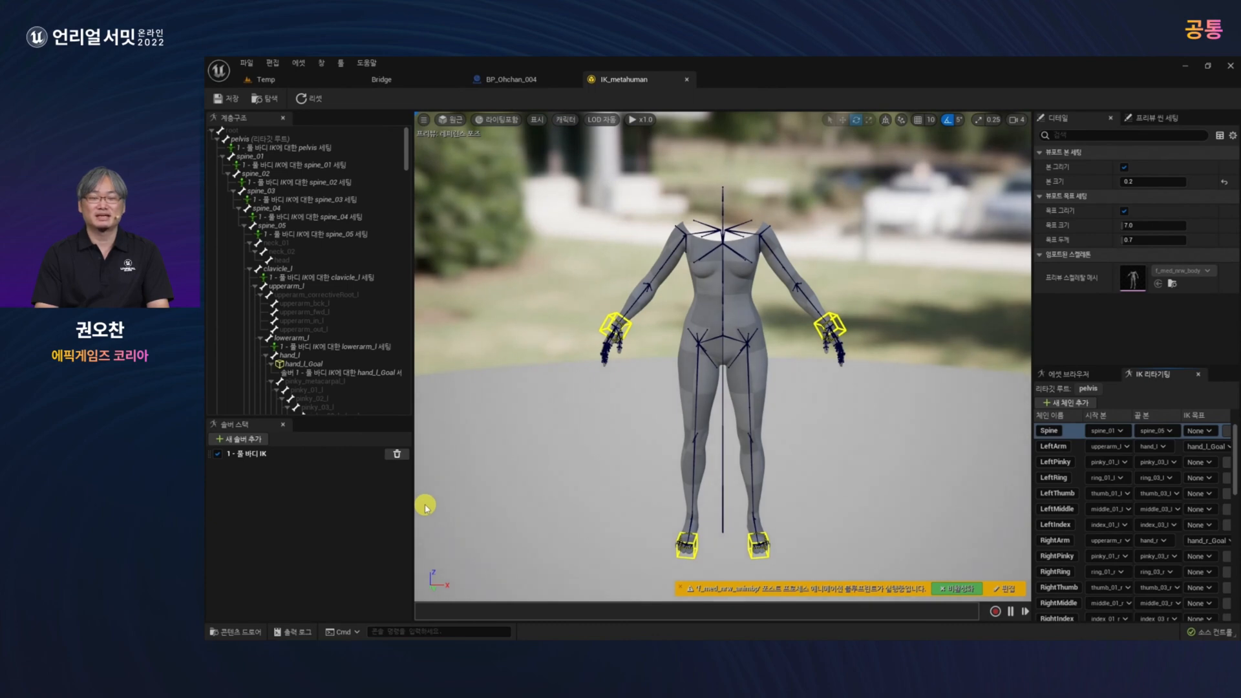
Create a new IK Rig asset in the US2022_MH/_Demo/IKRetargeter folder, using the MarkerMan skeletal mesh.
{"action": "key", "text": "ctrl+space"}
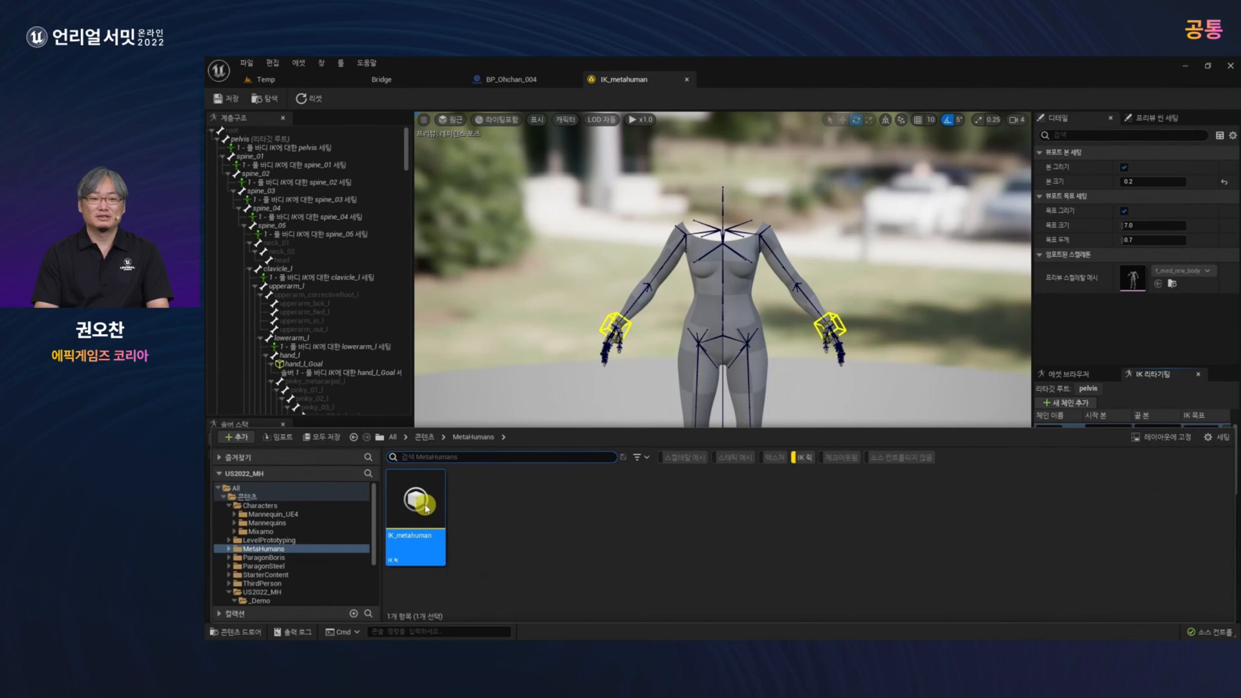
{"action": "scroll", "coordinate": [360, 535], "scroll_direction": "down", "scroll_amount": 3}
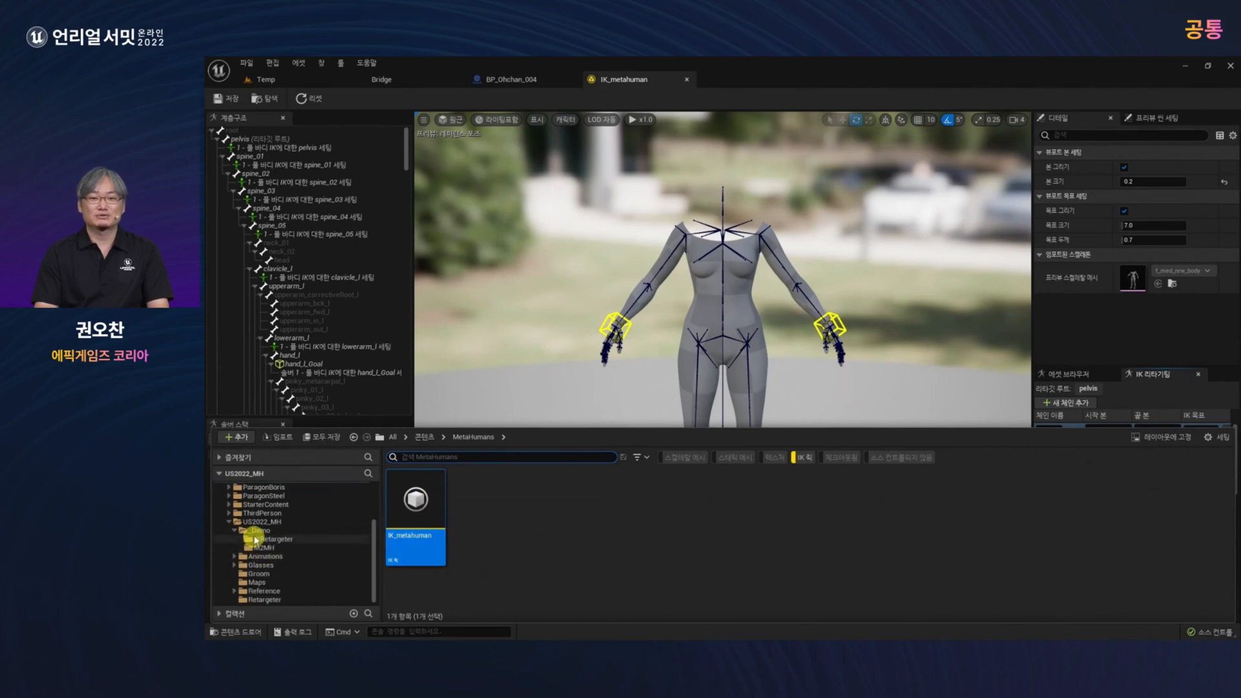
{"action": "left_click", "coordinate": [265, 539]}
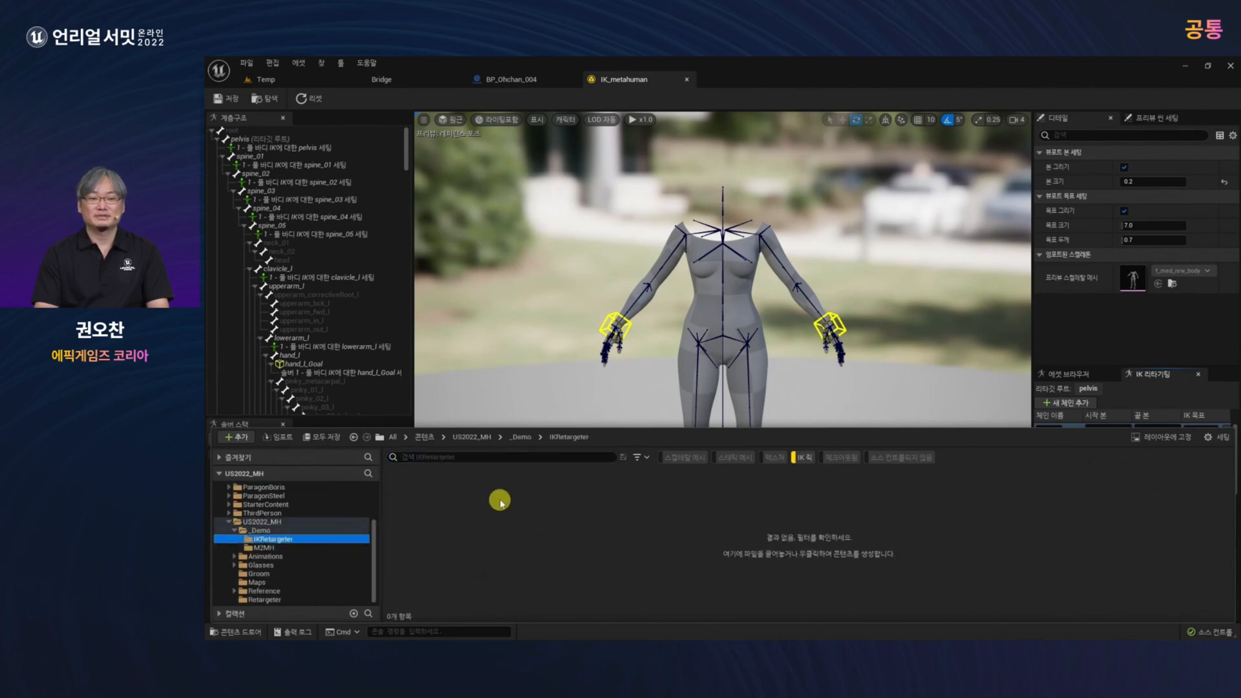
{"action": "right_click", "coordinate": [462, 505]}
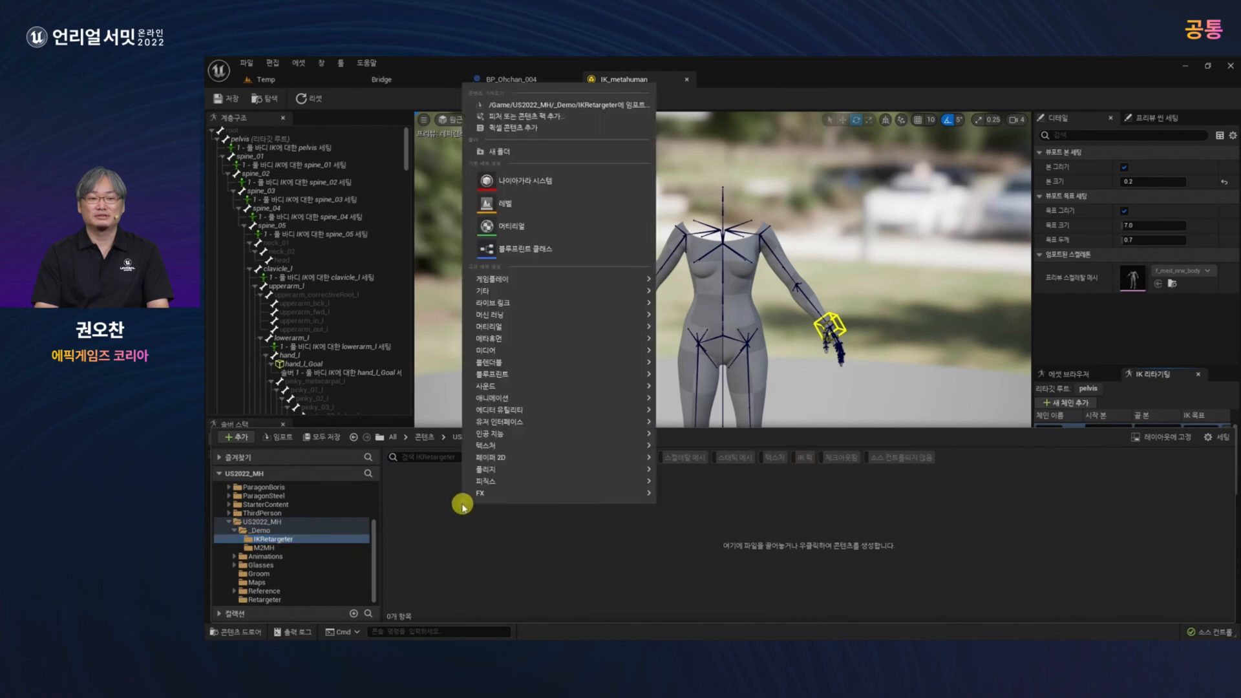
{"action": "mouse_move", "coordinate": [500, 411]}
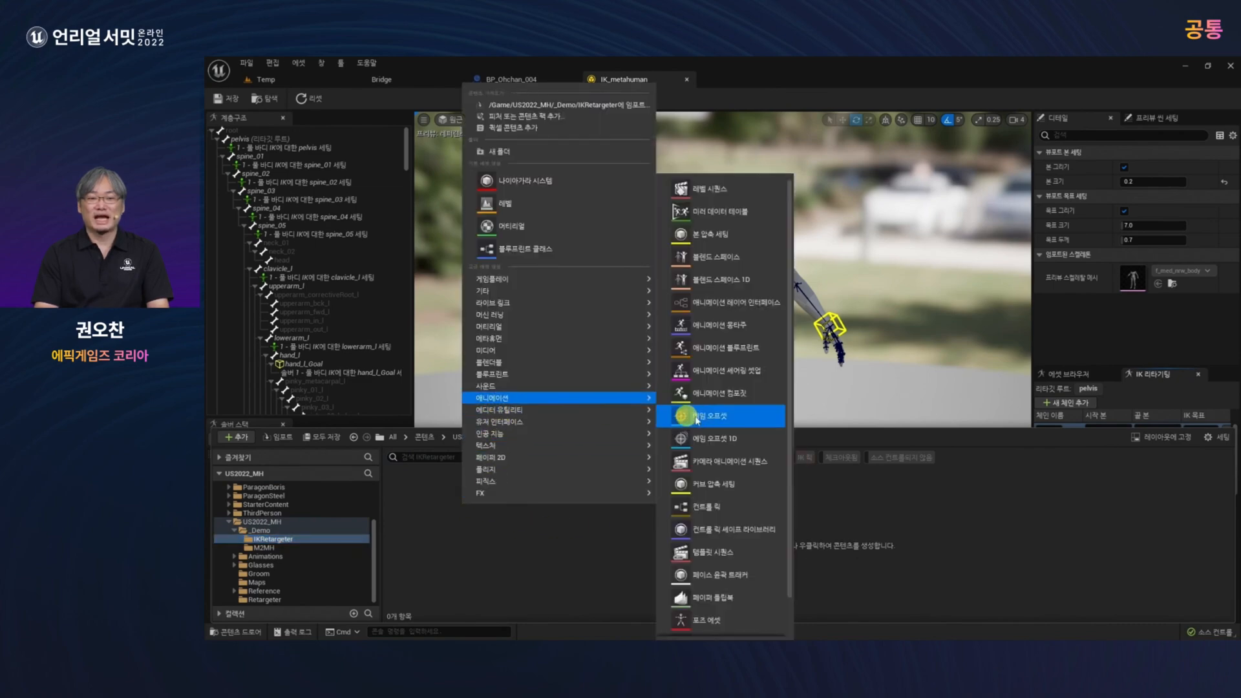
{"action": "scroll", "coordinate": [723, 470], "scroll_direction": "down", "scroll_amount": 1}
{"action": "left_click", "coordinate": [701, 621]}
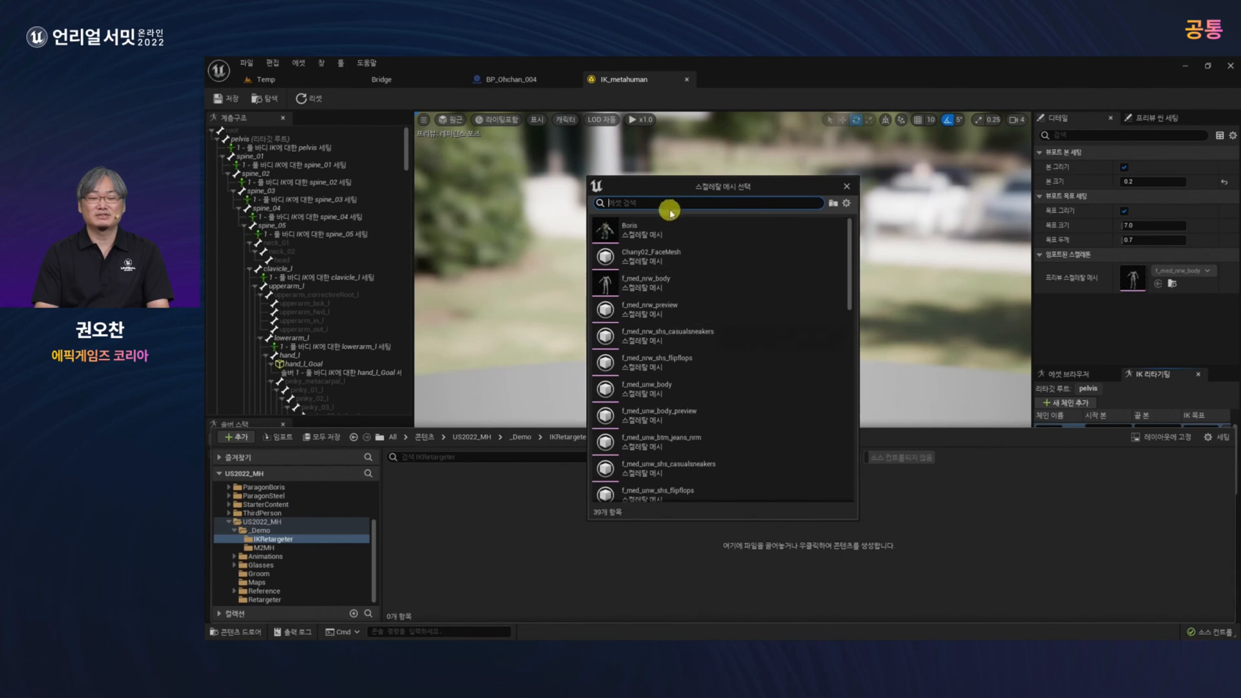
{"action": "type", "text": "markerma"}
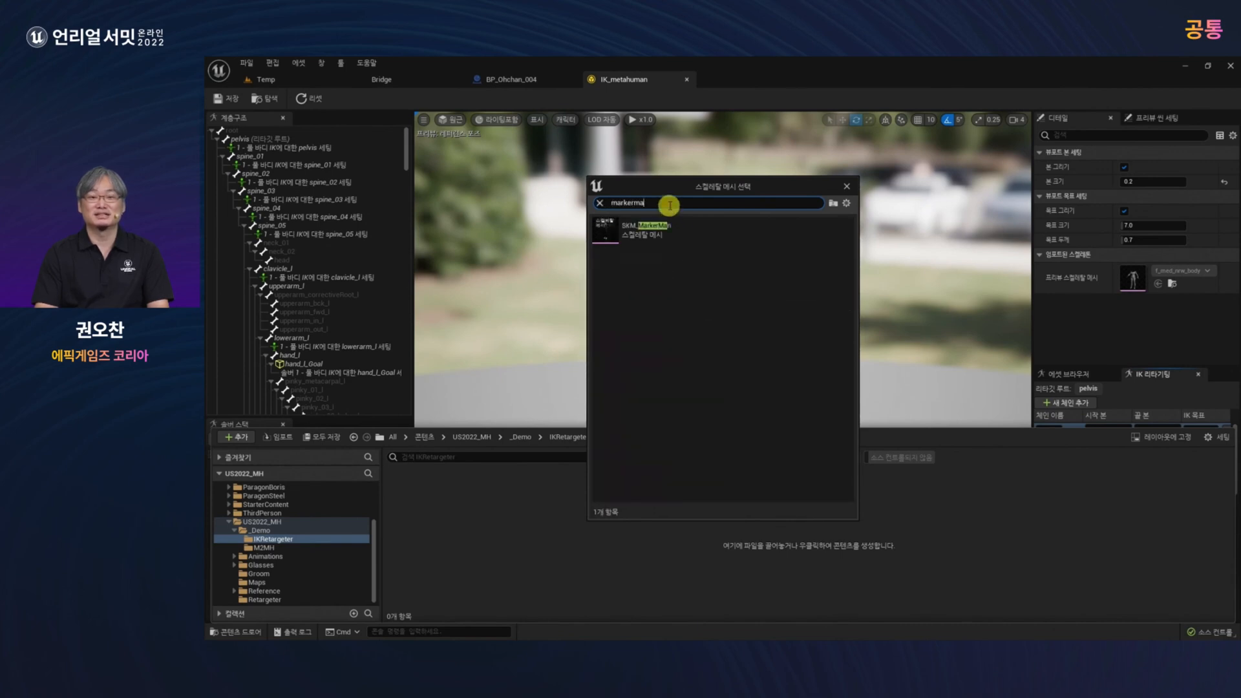
{"action": "left_click", "coordinate": [624, 226]}
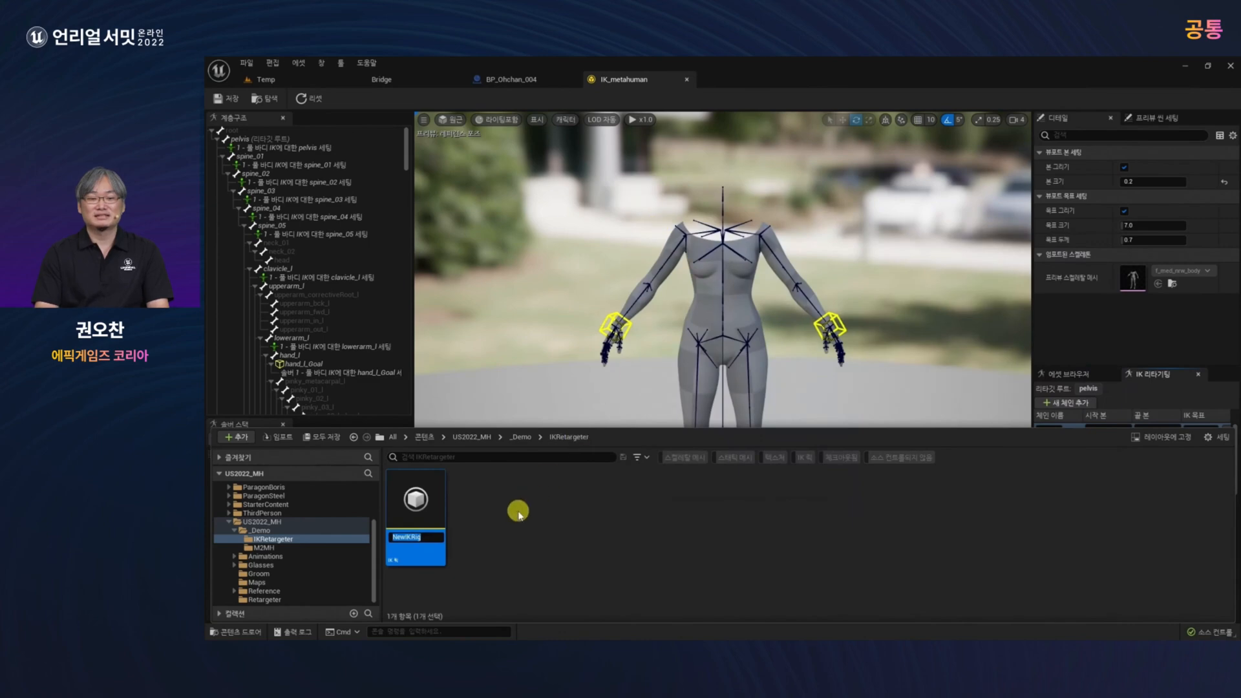
Name the new IK Rig asset IK_Marker and open it for editing.
{"action": "type", "text": "IK_Marker"}
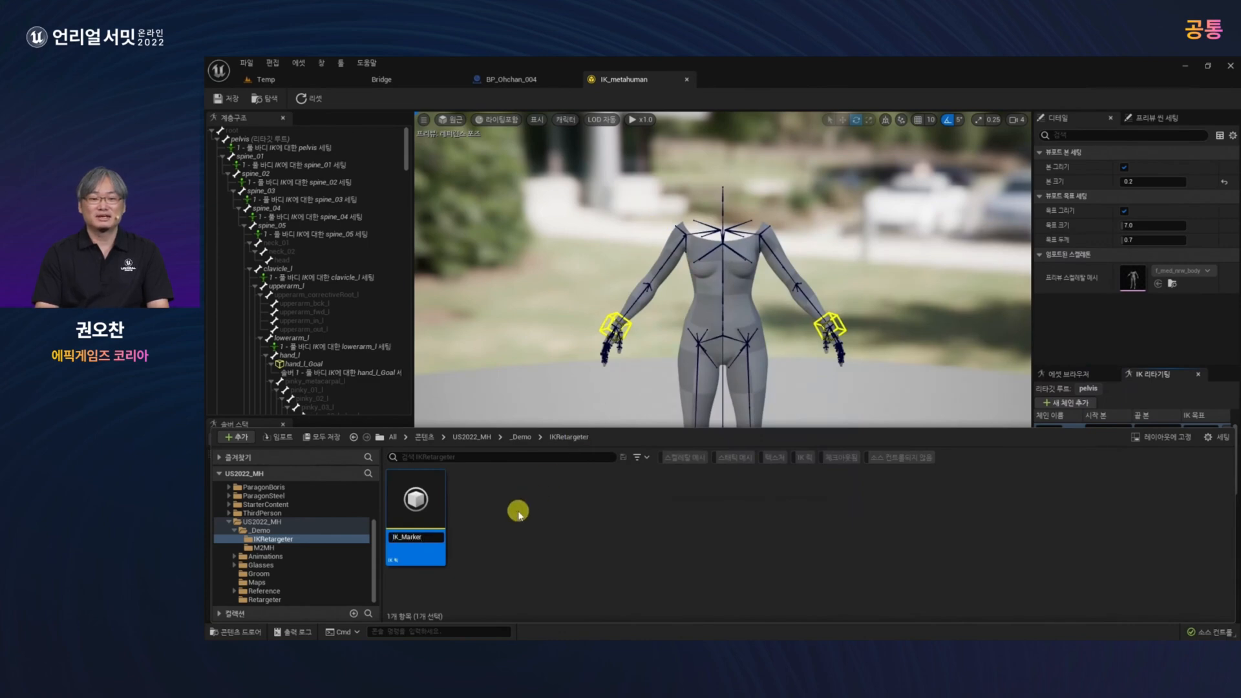
{"action": "key", "text": "Return"}
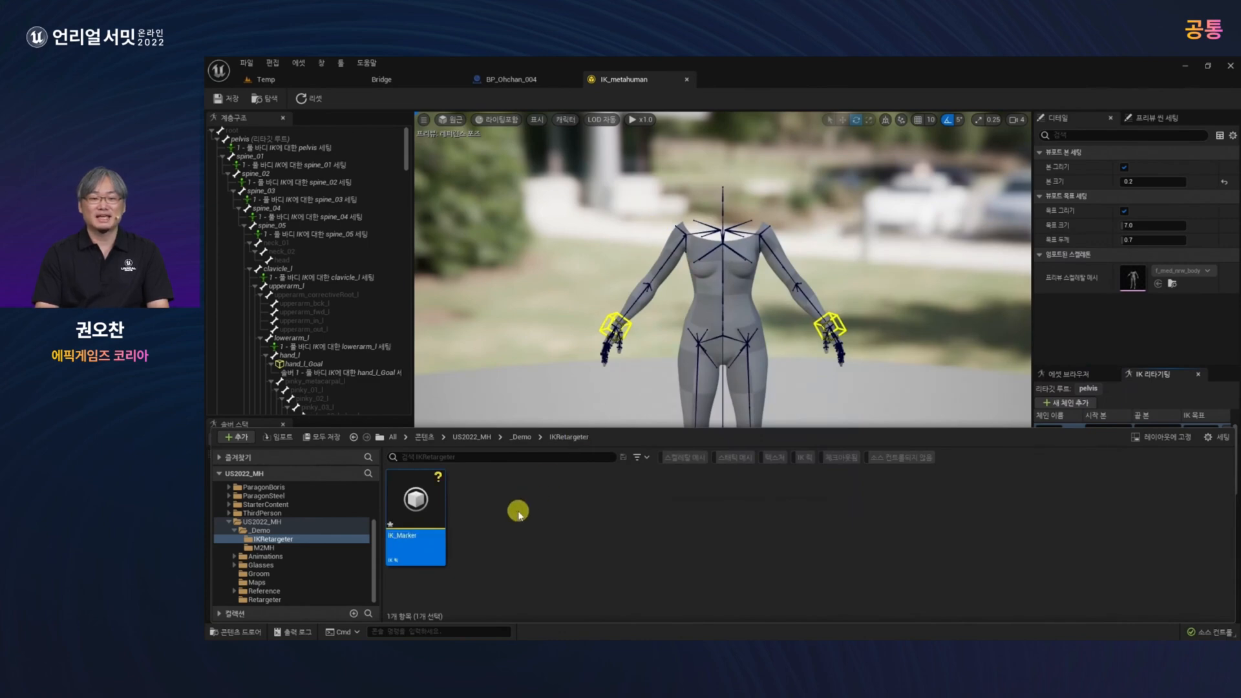
{"action": "mouse_move", "coordinate": [417, 499]}
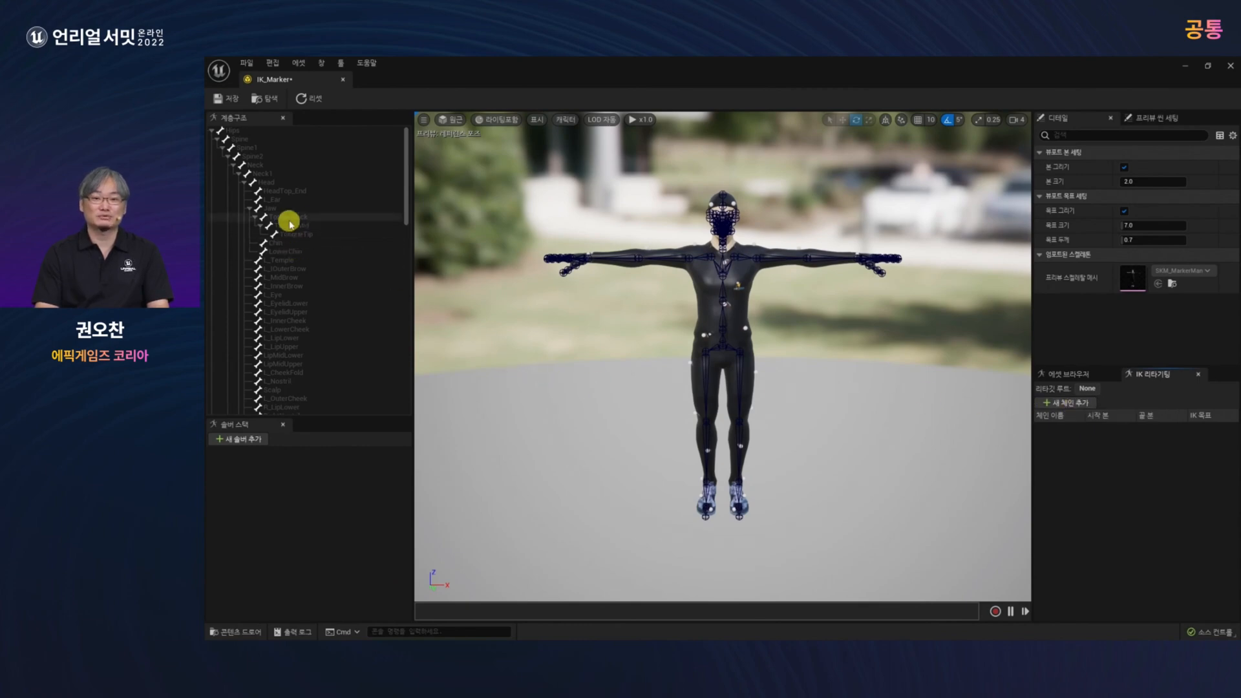
Set the Hips bone as the retarget root of the IK_Marker rig.
{"action": "left_click", "coordinate": [240, 131]}
{"action": "right_click", "coordinate": [240, 132]}
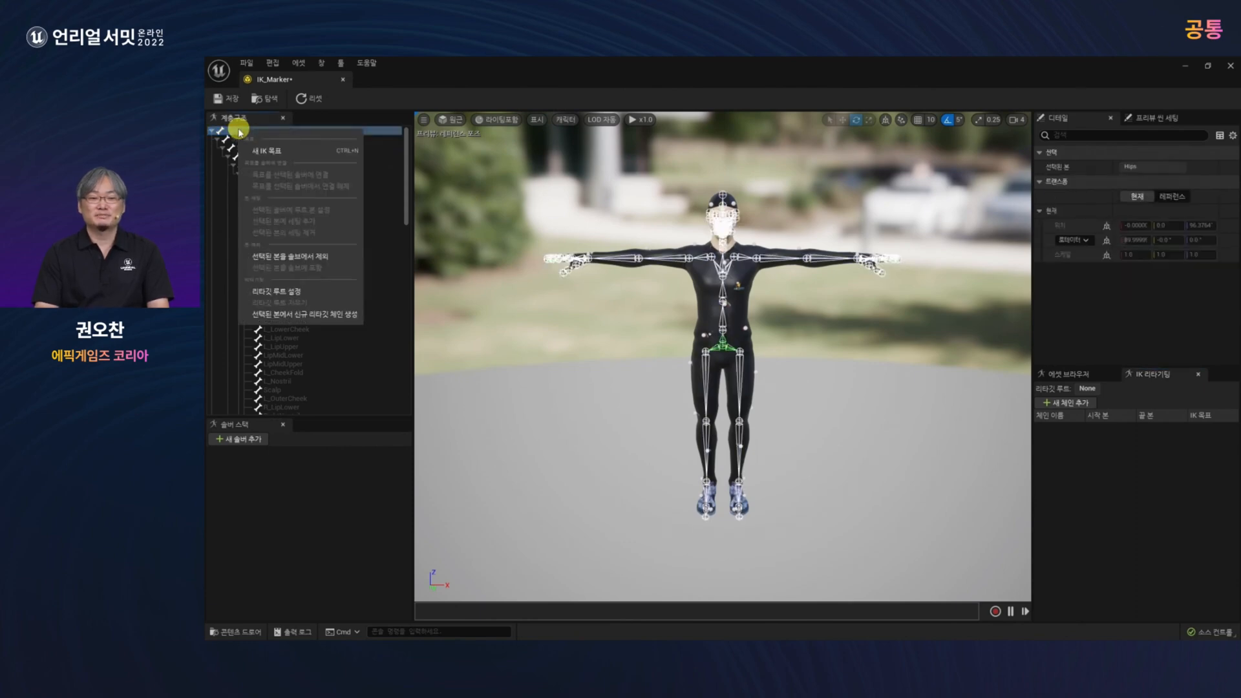
{"action": "left_click", "coordinate": [288, 291]}
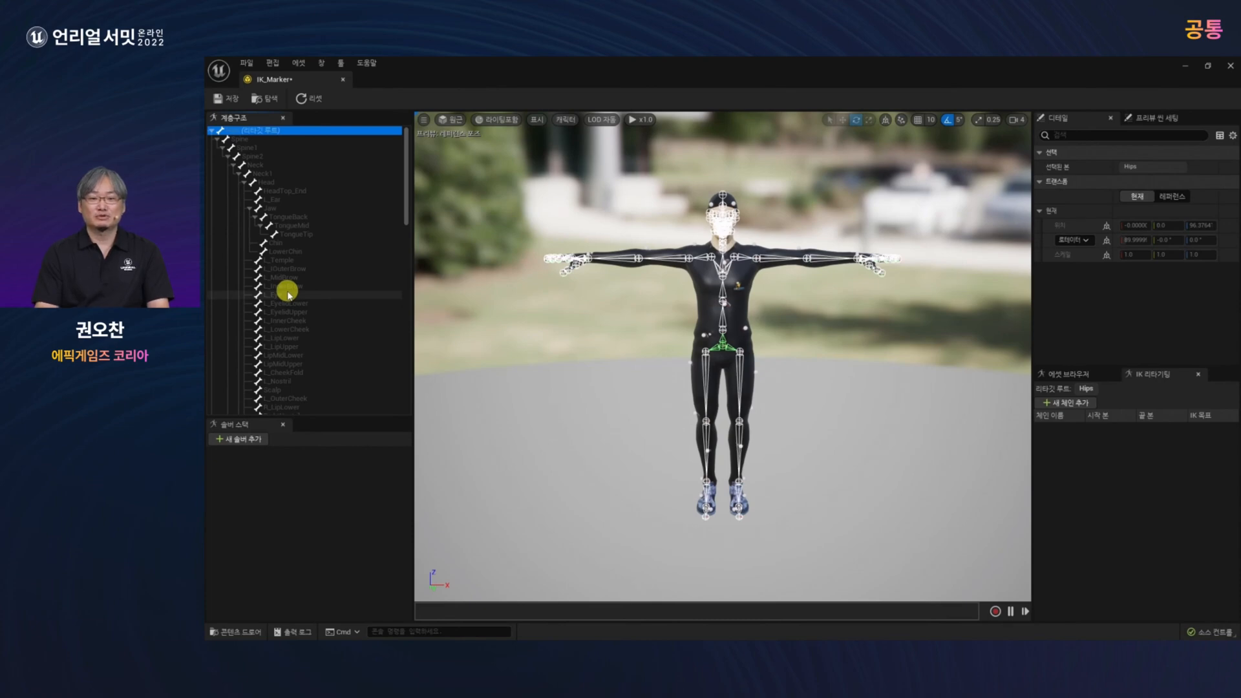
Create a retarget chain named Spine from the bones Spine through Spine2.
{"action": "left_click", "coordinate": [255, 138]}
{"action": "left_click", "coordinate": [276, 149]}
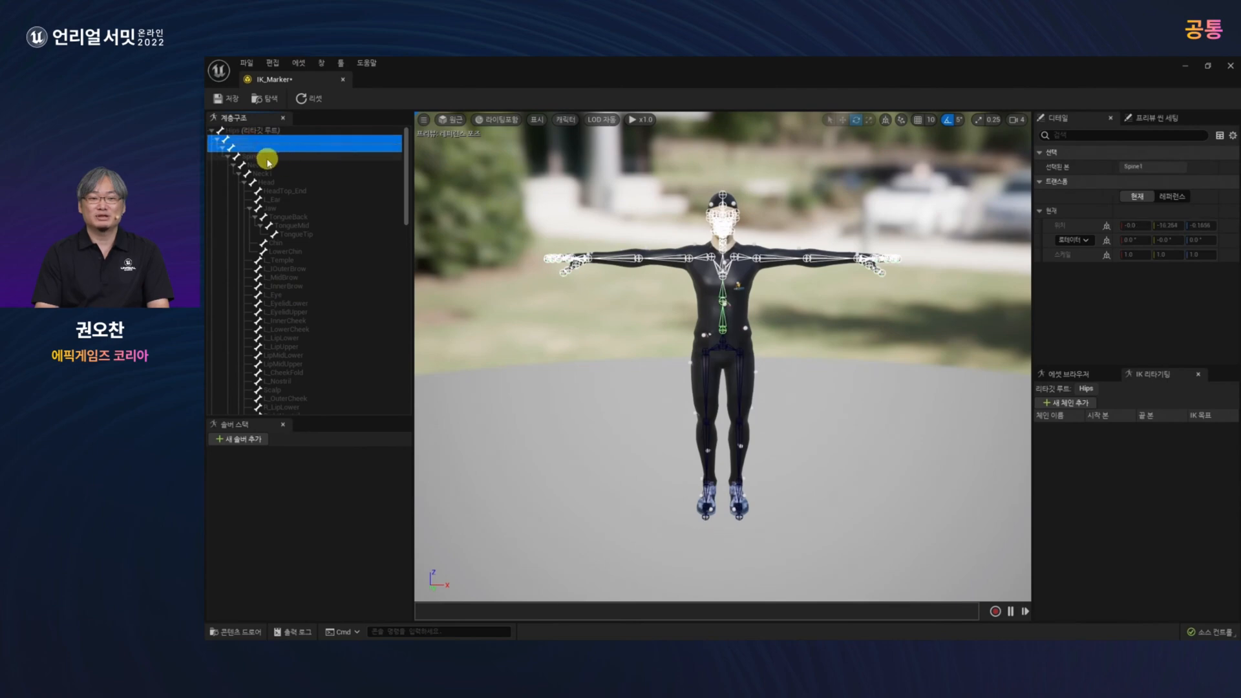
{"action": "left_click", "coordinate": [268, 159], "text": "shift"}
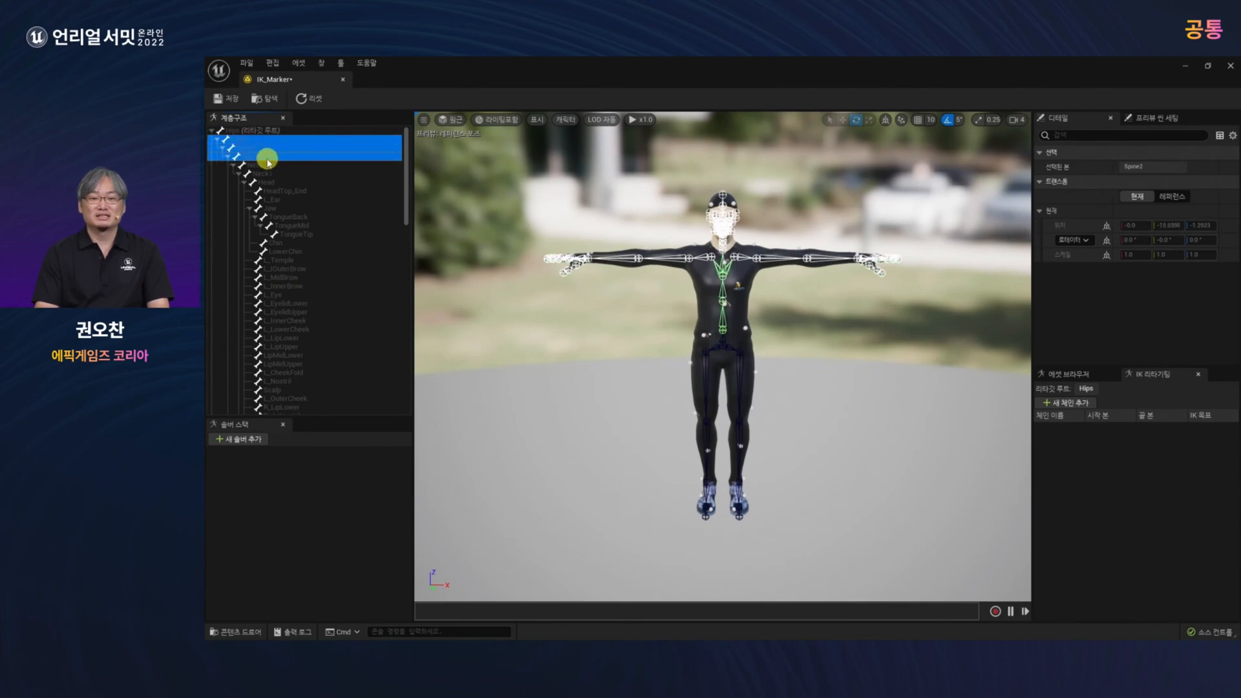
{"action": "right_click", "coordinate": [269, 162]}
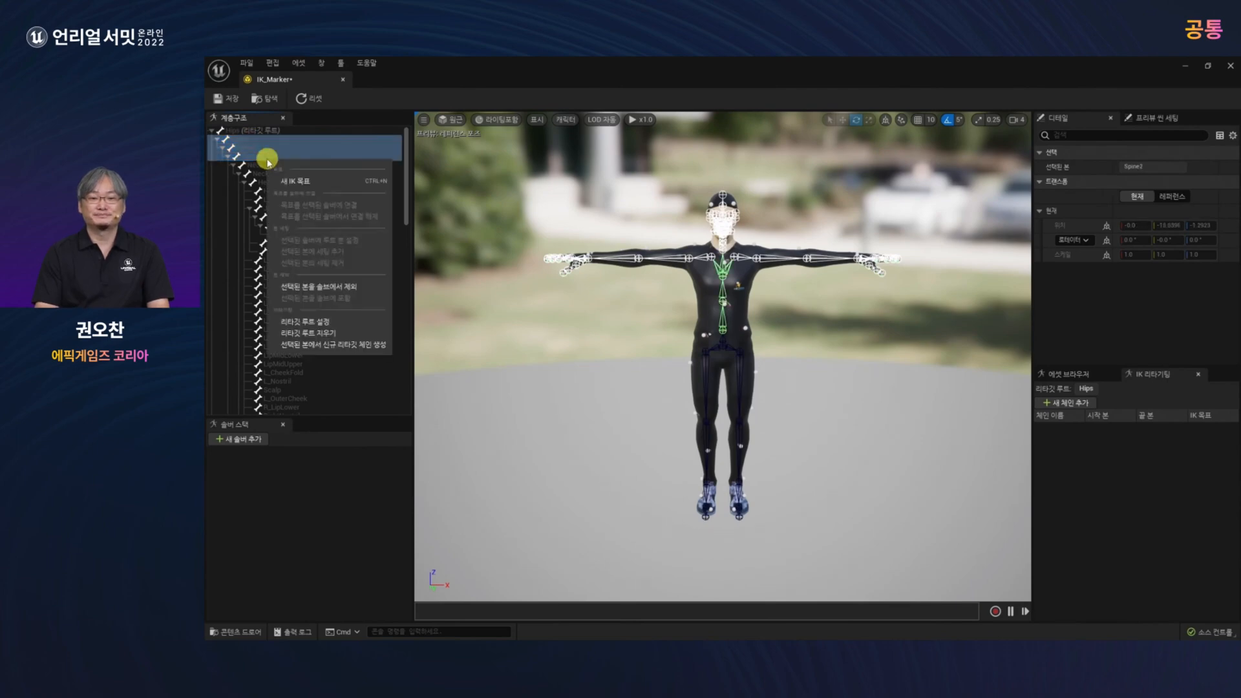
{"action": "left_click", "coordinate": [321, 347]}
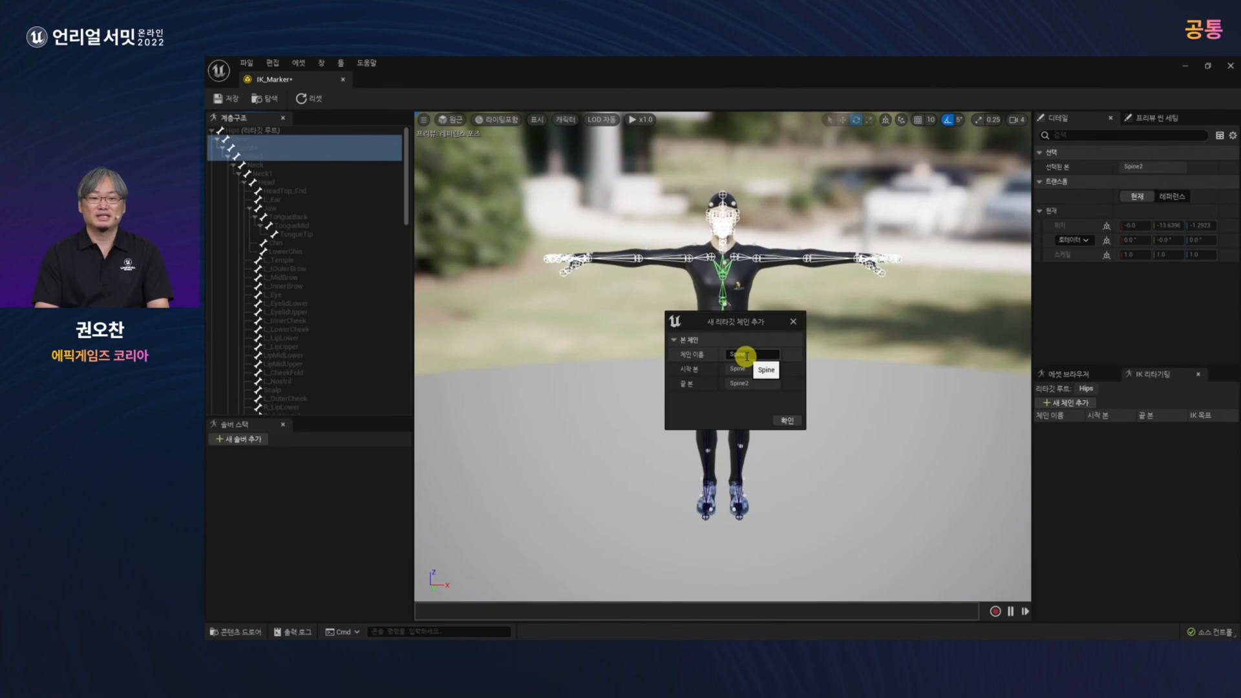
{"action": "left_click", "coordinate": [786, 420]}
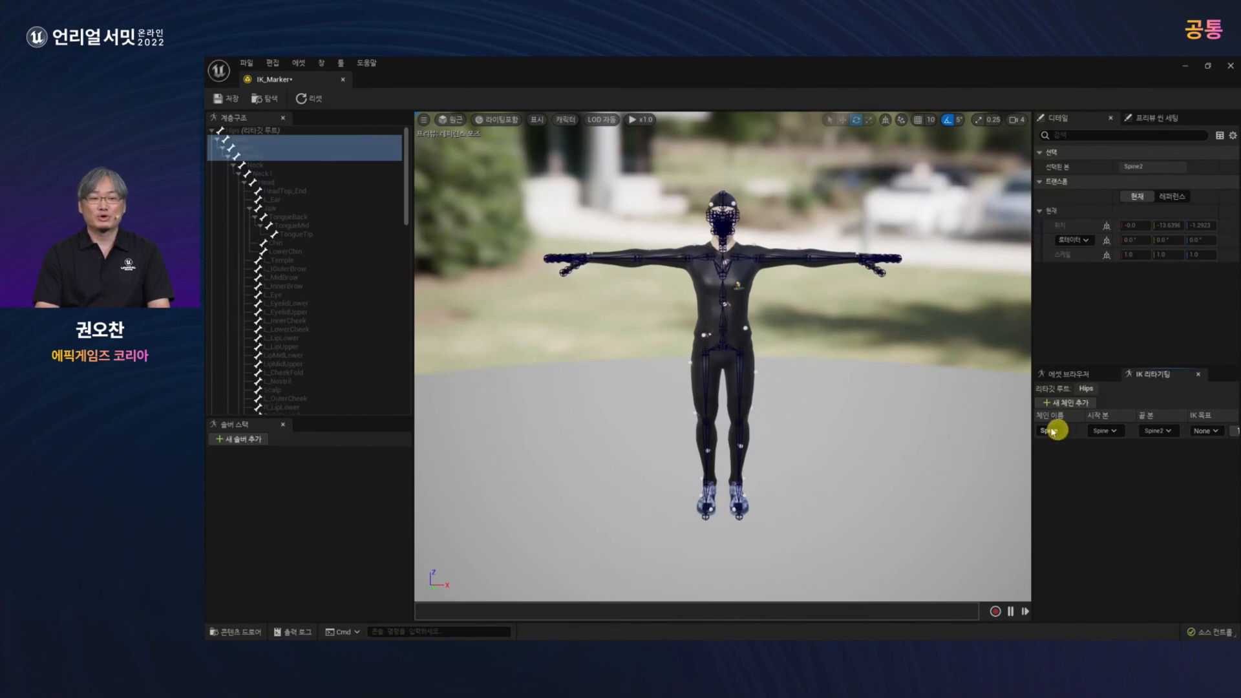
Create a retarget chain named Head from the bones Neck through Head.
{"action": "left_click", "coordinate": [263, 167]}
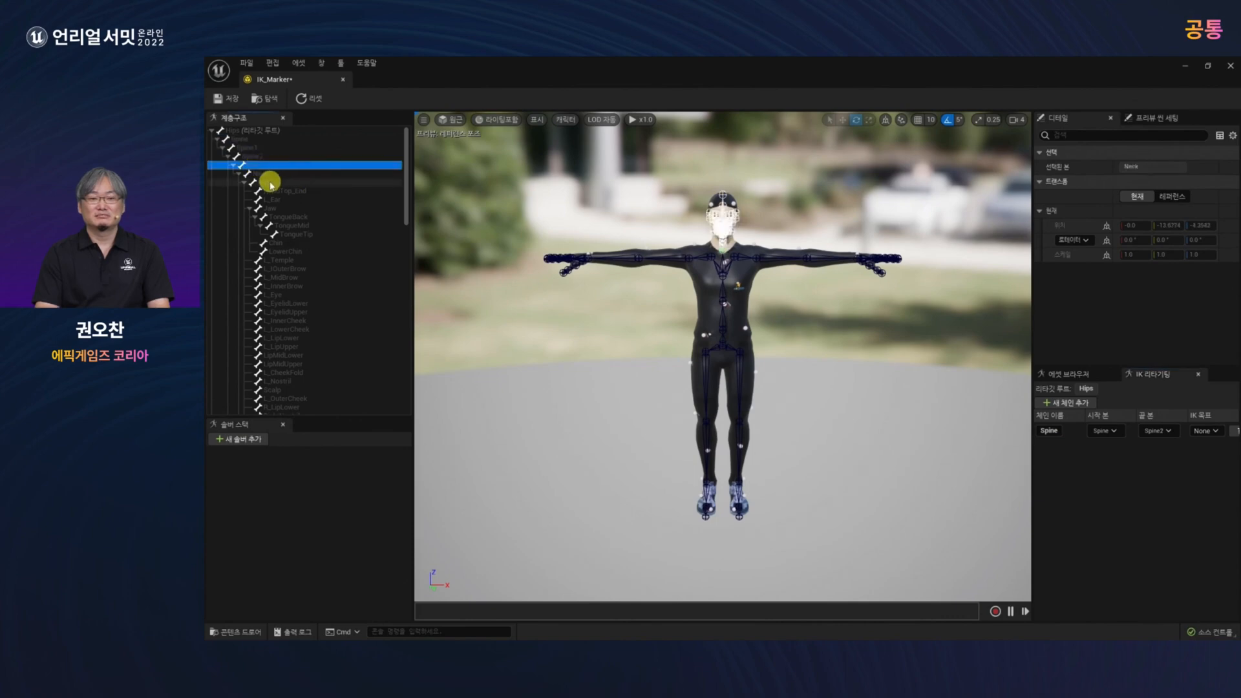
{"action": "left_click", "coordinate": [267, 182], "text": "shift"}
{"action": "right_click", "coordinate": [269, 184]}
{"action": "left_click", "coordinate": [335, 367]}
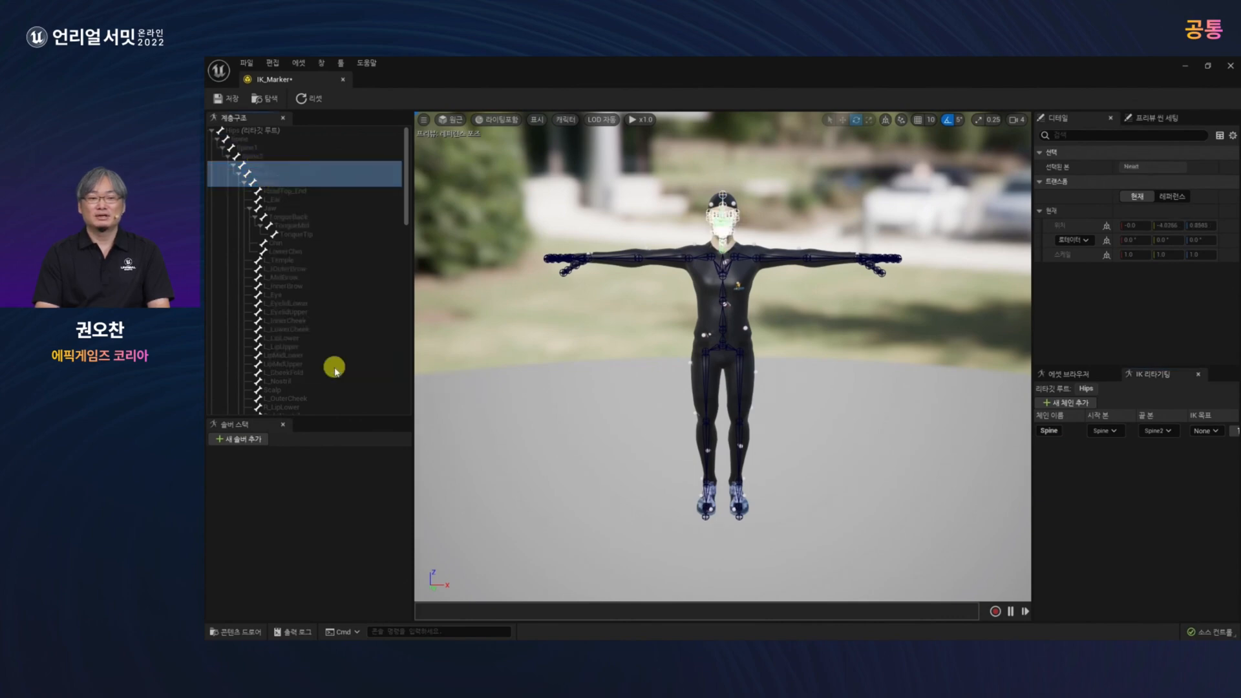
{"action": "type", "text": "Head"}
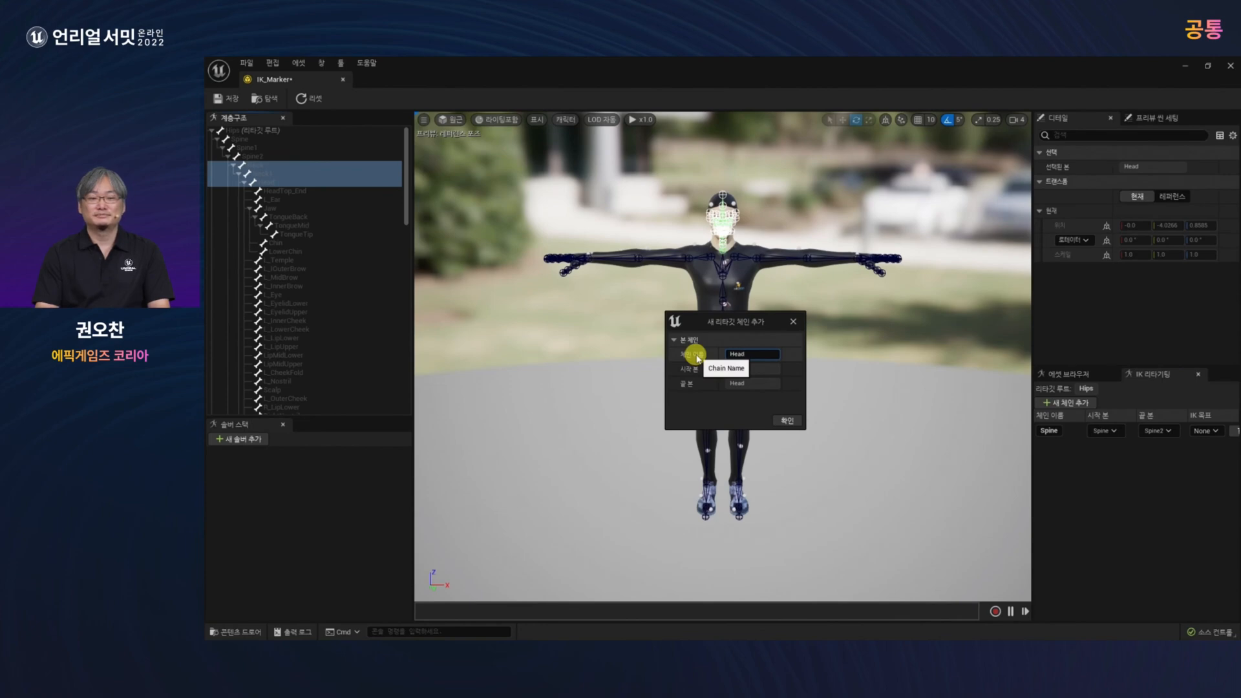
{"action": "left_click", "coordinate": [786, 421]}
Create a retarget chain named LeftArm from the bones LeftArm through LeftHand.
{"action": "scroll", "coordinate": [314, 316], "scroll_direction": "down", "scroll_amount": 15}
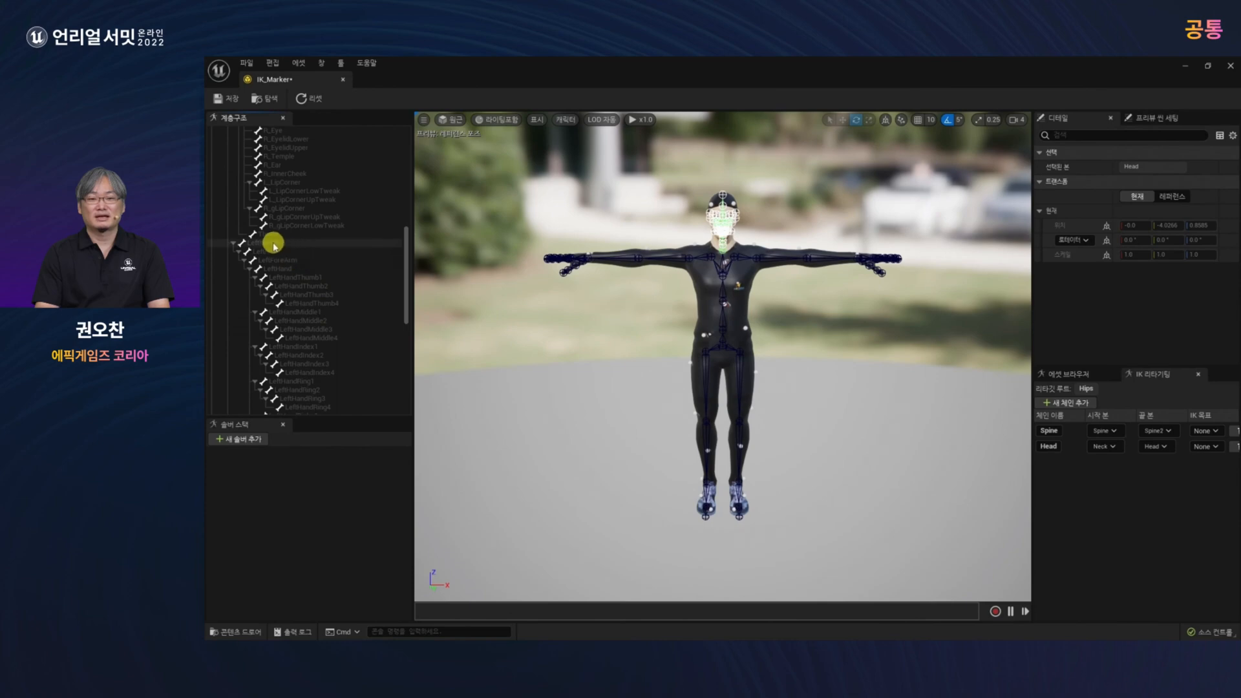
{"action": "left_click", "coordinate": [304, 257]}
{"action": "left_click", "coordinate": [297, 269], "text": "ctrl"}
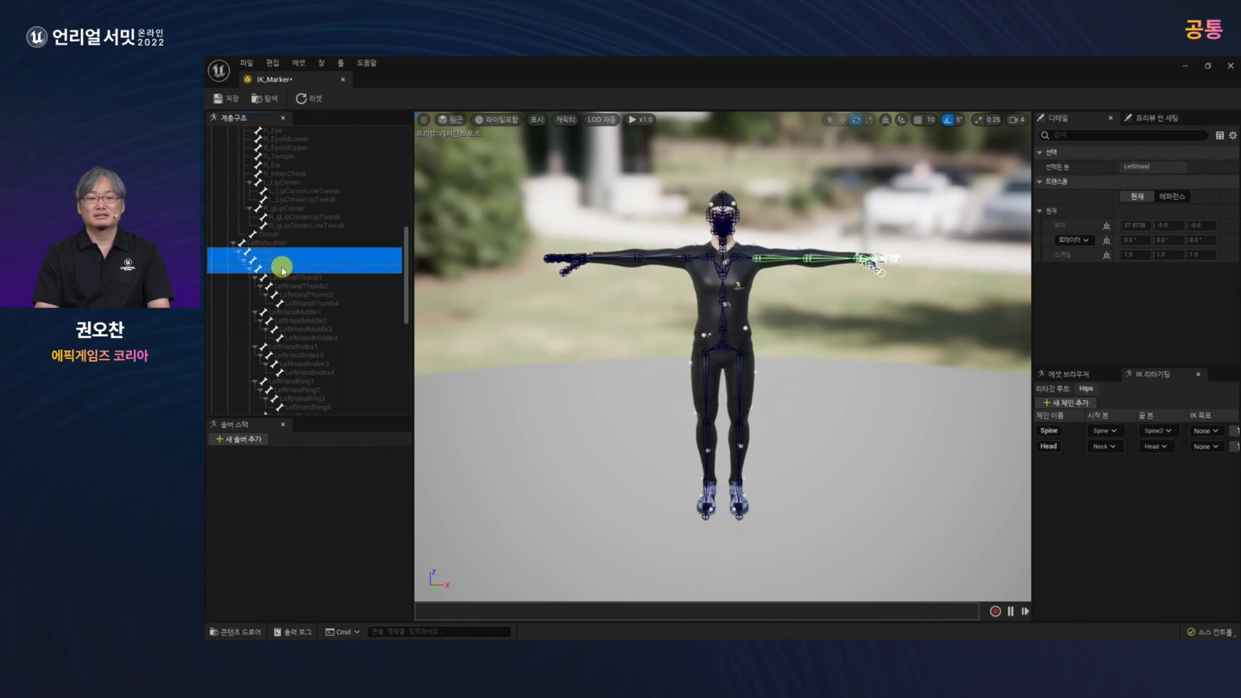
{"action": "right_click", "coordinate": [278, 267]}
{"action": "left_click", "coordinate": [359, 437]}
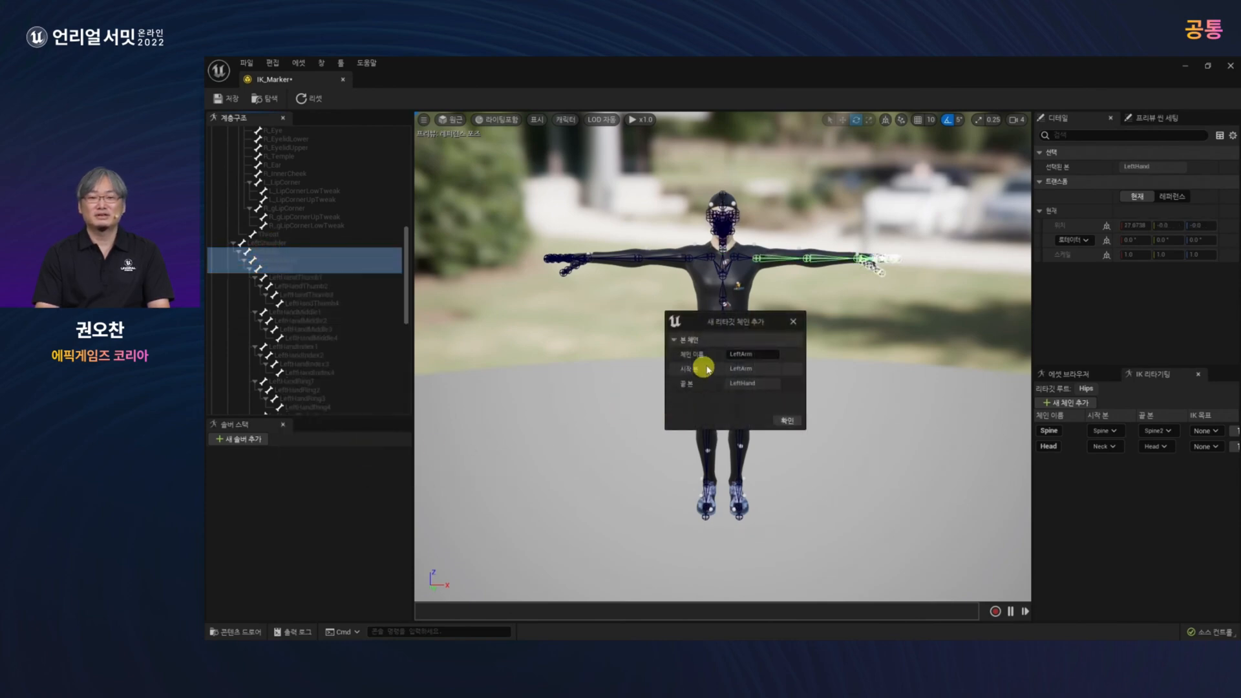
{"action": "left_click", "coordinate": [785, 422]}
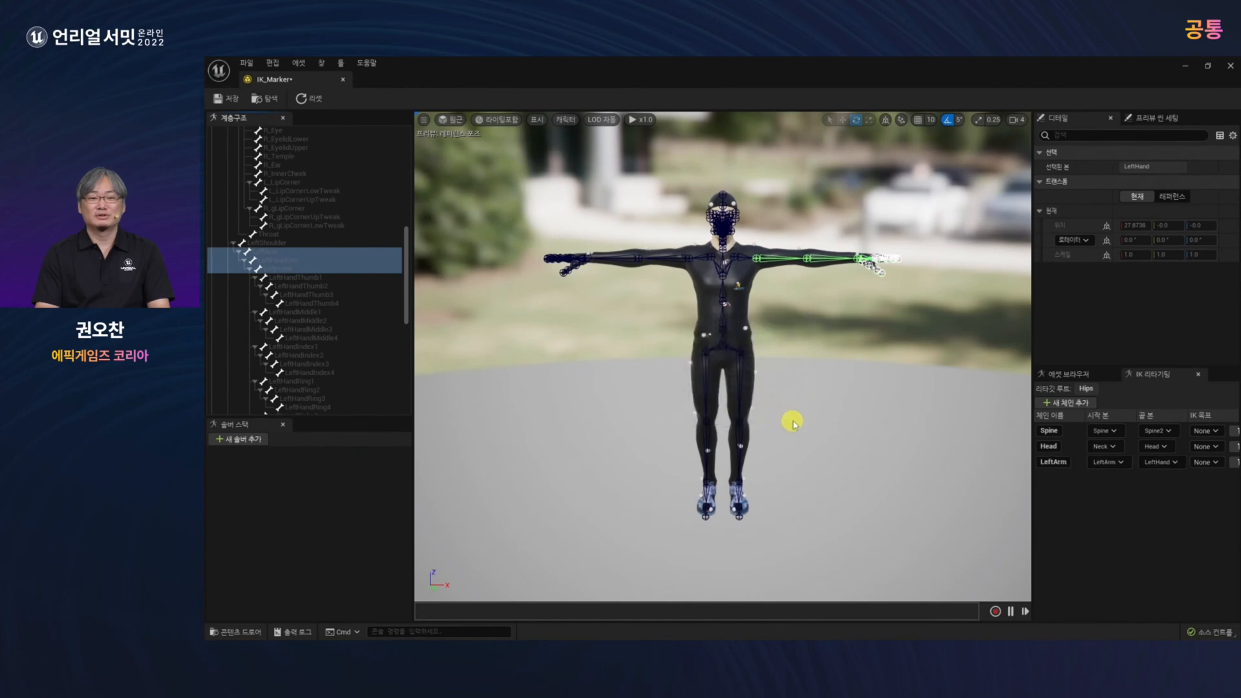
Create a retarget chain named LeftClavicle from the single LeftShoulder bone.
{"action": "left_click", "coordinate": [280, 244]}
{"action": "right_click", "coordinate": [280, 245]}
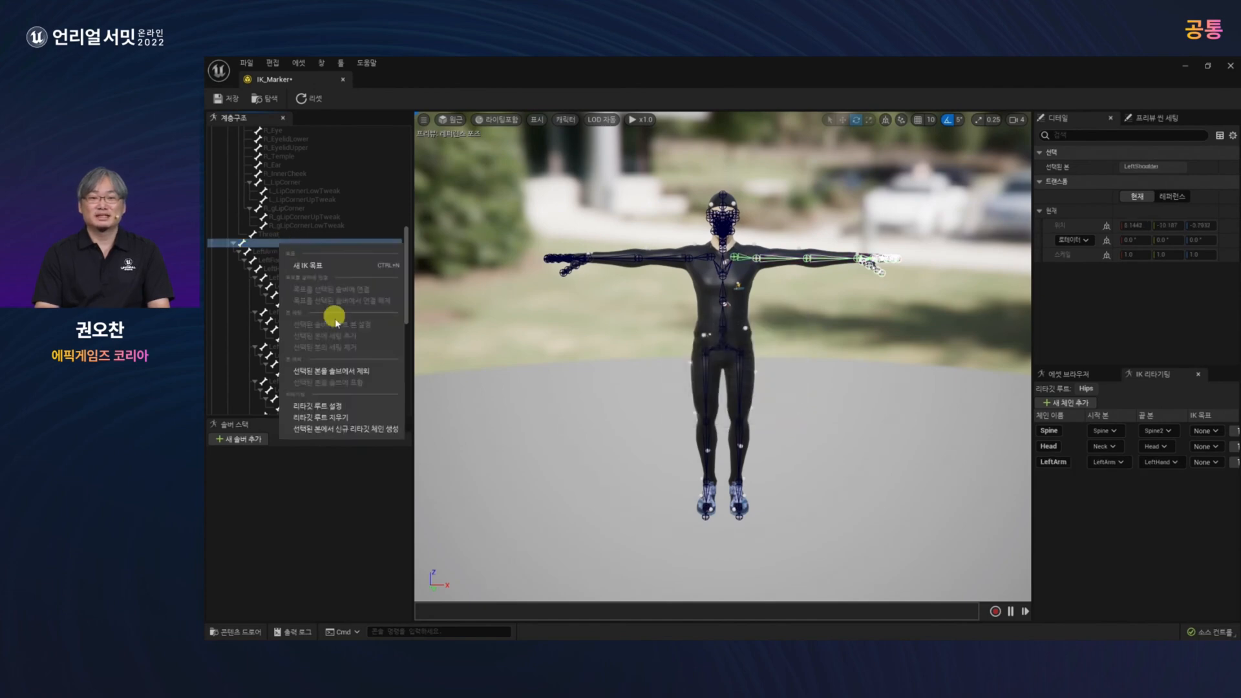
{"action": "left_click", "coordinate": [343, 426]}
{"action": "double_click", "coordinate": [759, 352]}
{"action": "type", "text": "Left"}
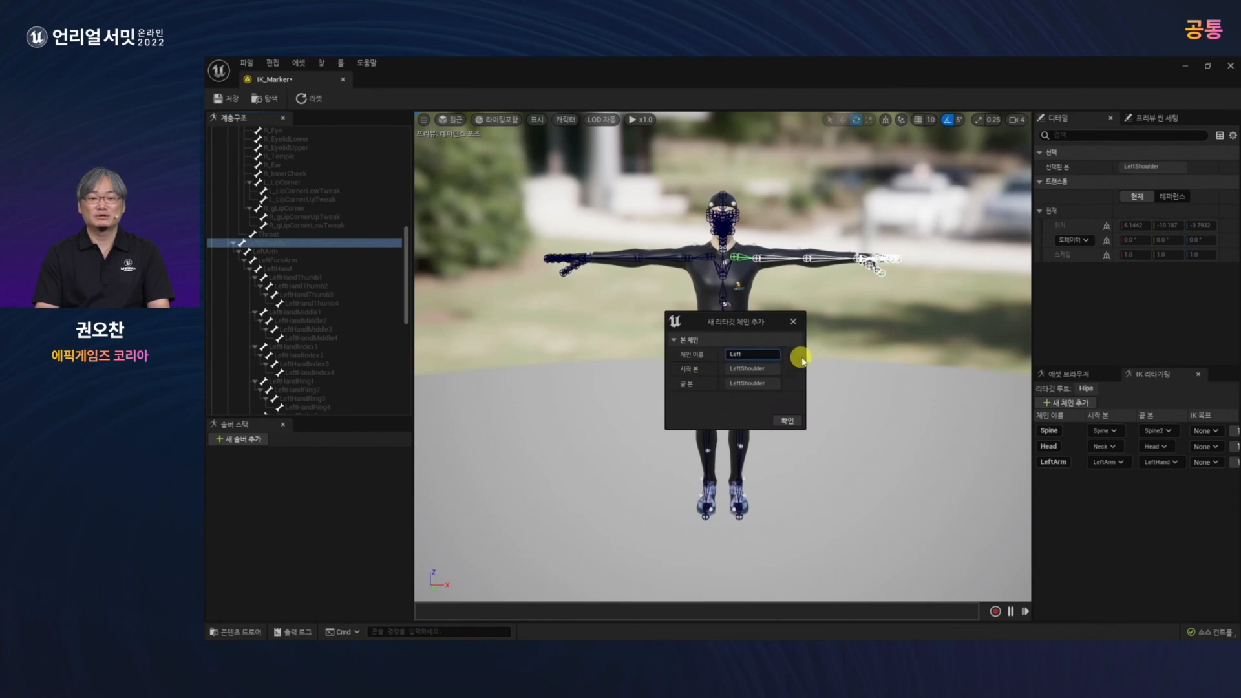
{"action": "type", "text": "Clavicle"}
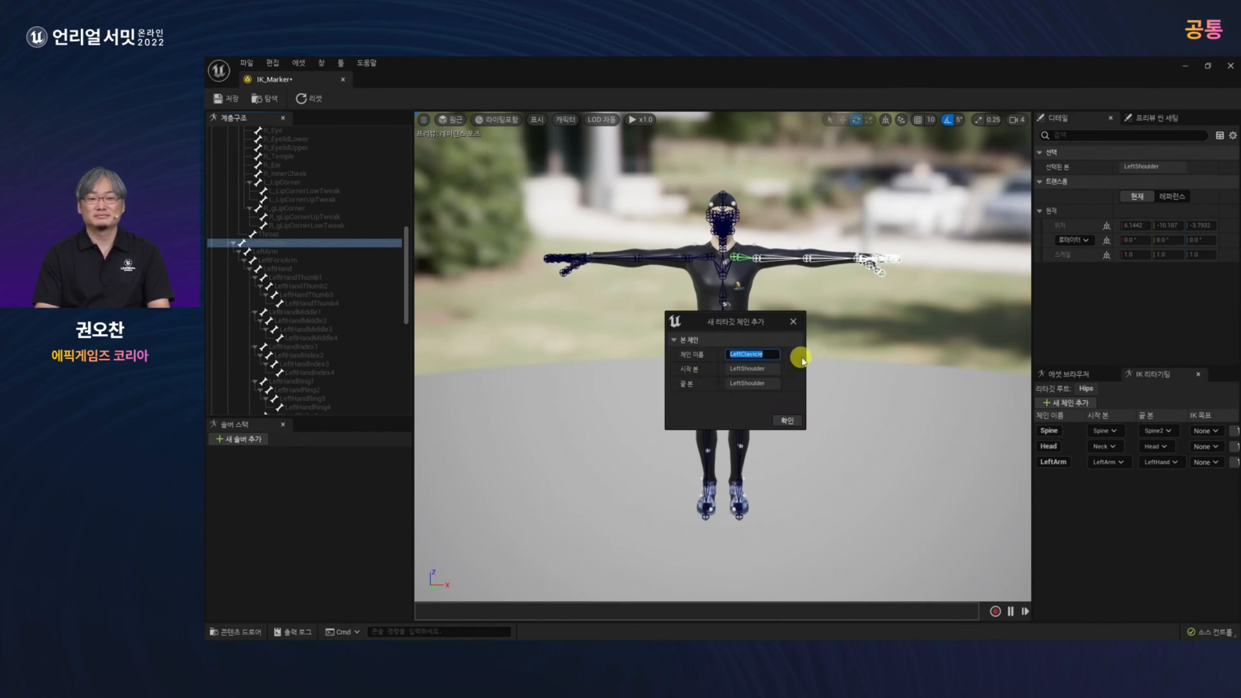
{"action": "left_click", "coordinate": [786, 420]}
Create a retarget chain named LeftLeg from the bones LeftUpLeg through LeftToeBase.
{"action": "scroll", "coordinate": [326, 324], "scroll_direction": "down", "scroll_amount": 7}
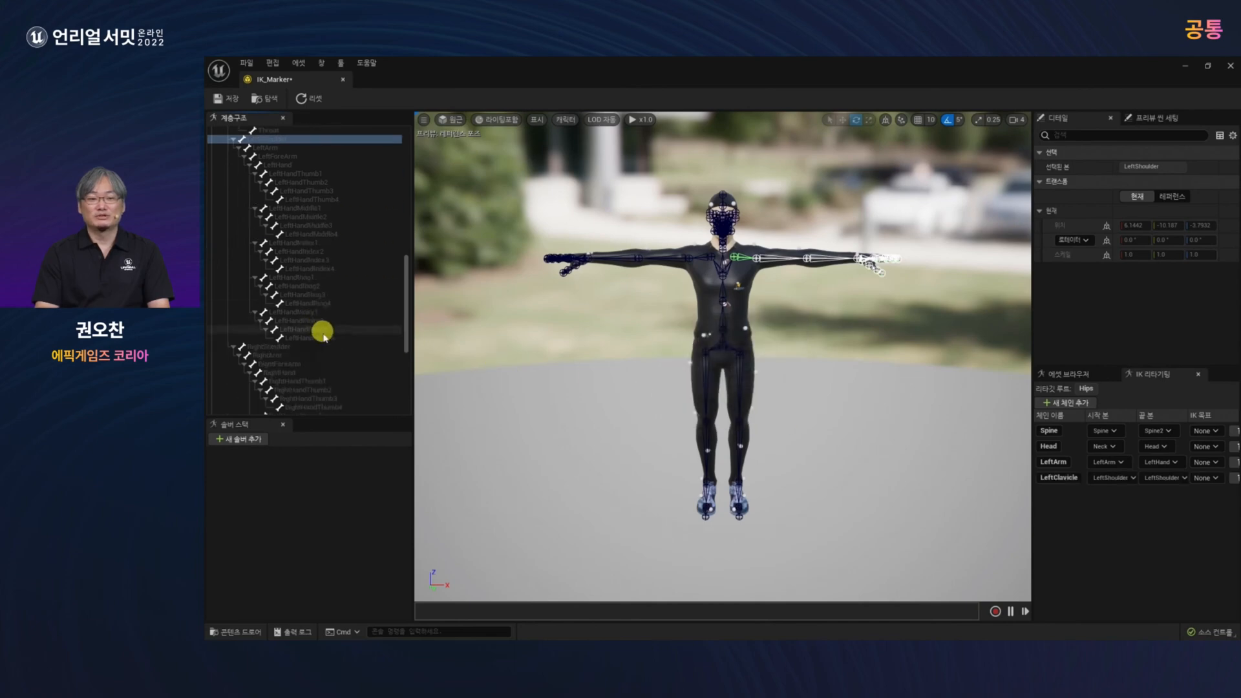
{"action": "scroll", "coordinate": [328, 340], "scroll_direction": "down", "scroll_amount": 3}
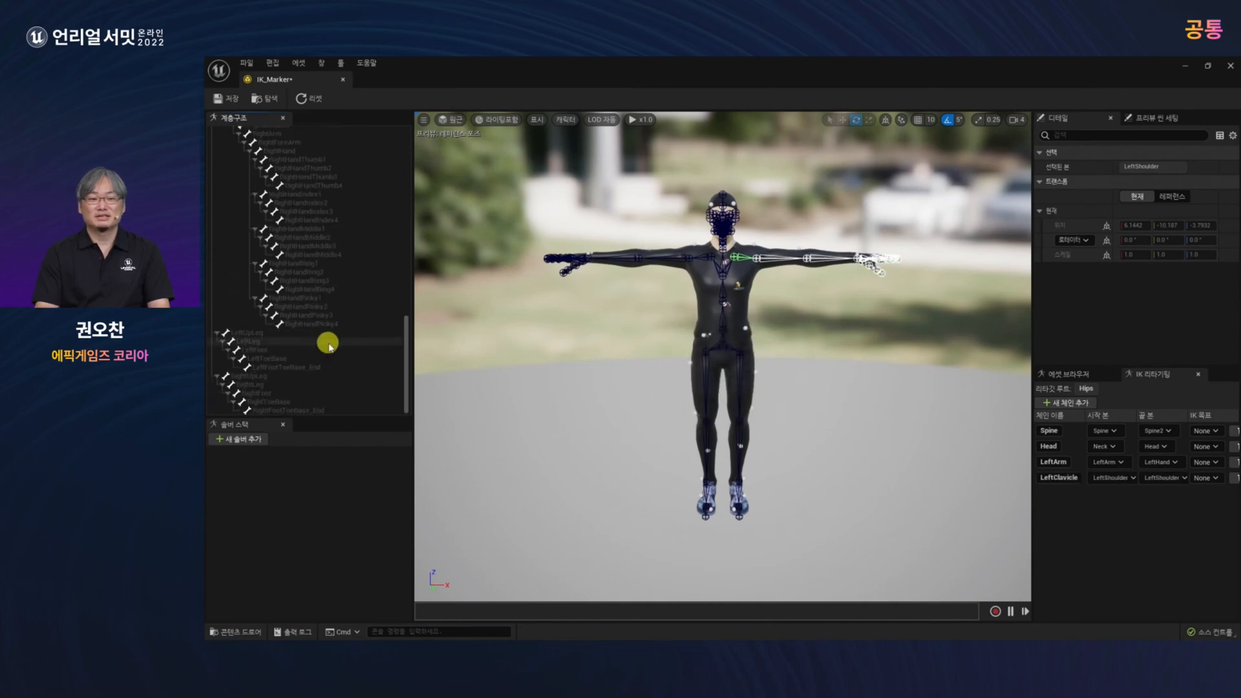
{"action": "left_click", "coordinate": [277, 338]}
{"action": "left_click", "coordinate": [278, 350], "text": "shift"}
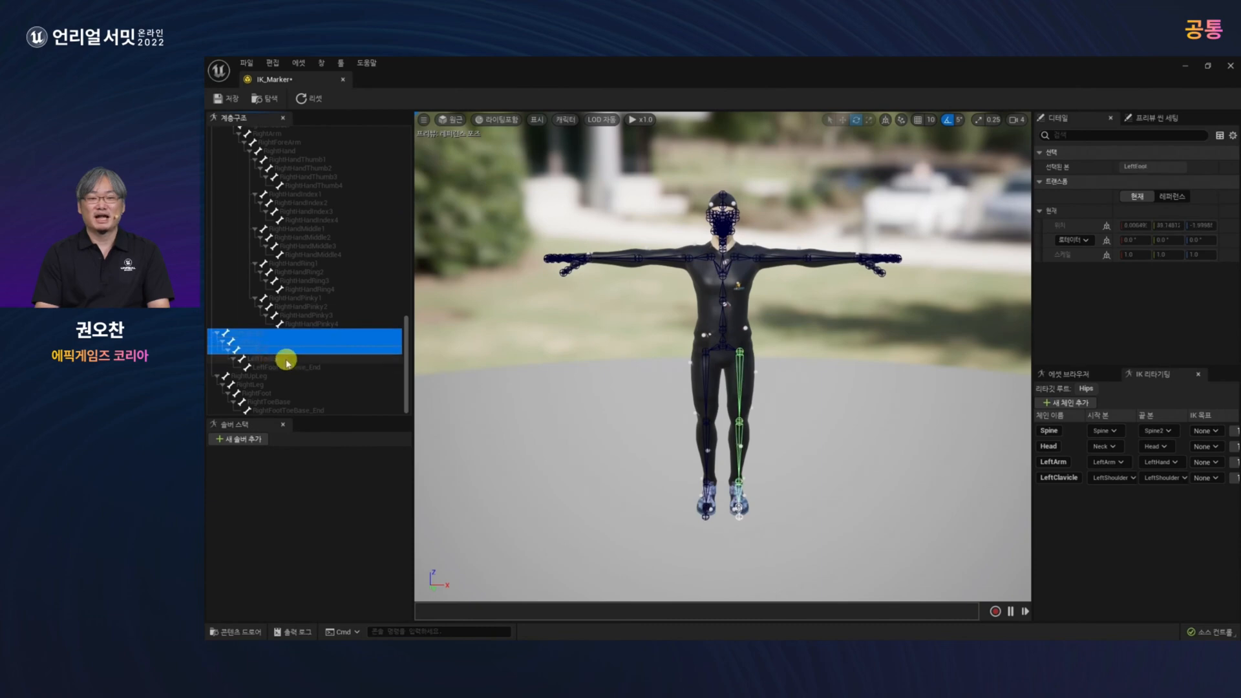
{"action": "left_click", "coordinate": [285, 359], "text": "shift"}
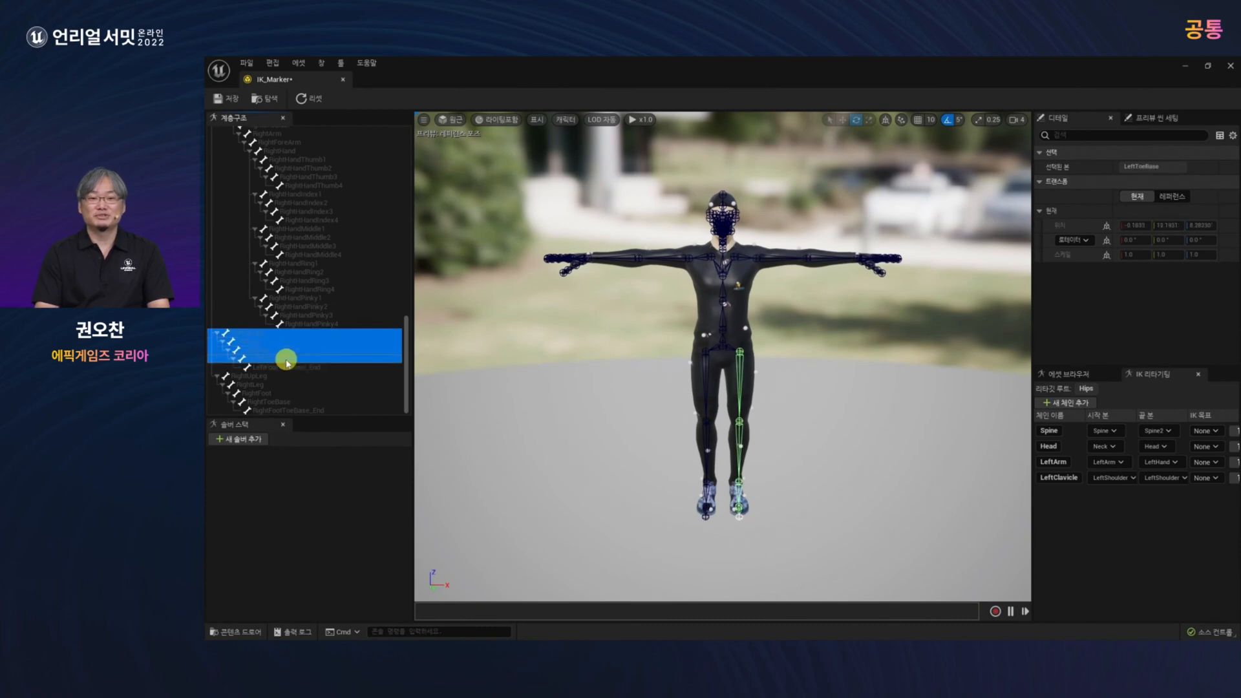
{"action": "right_click", "coordinate": [288, 364]}
{"action": "left_click", "coordinate": [327, 545]}
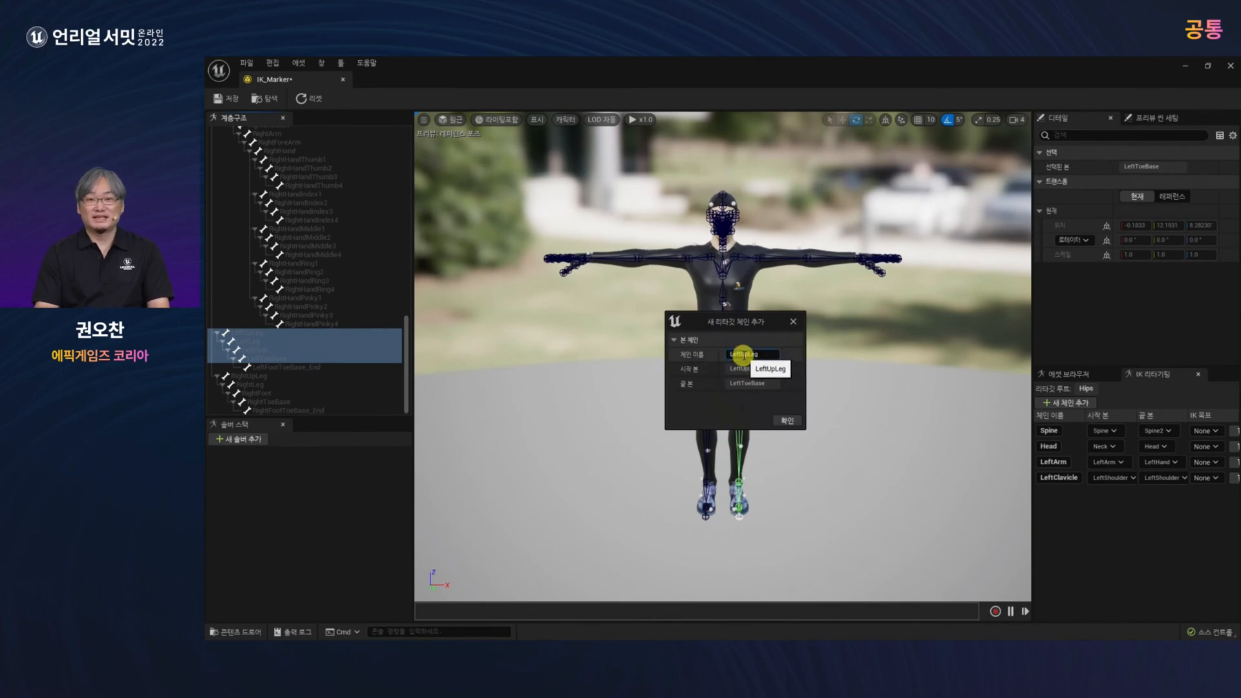
{"action": "left_click", "coordinate": [787, 419]}
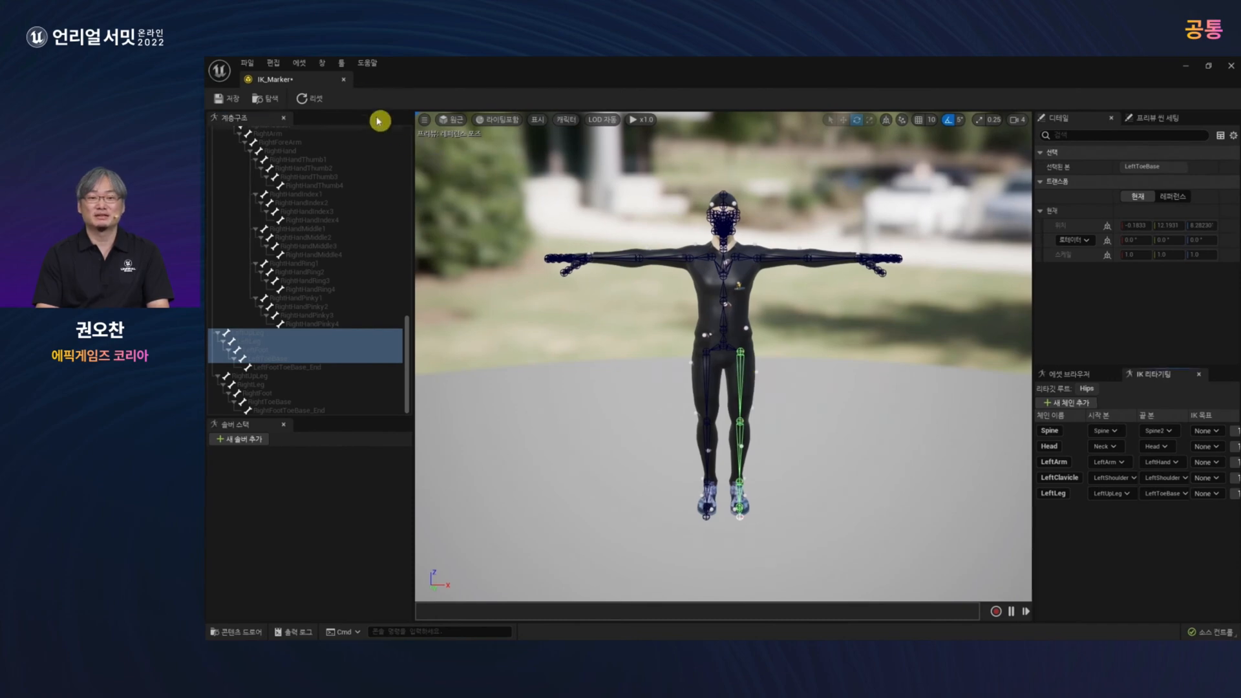
Close the IK_Marker rig and open the prepared IK_MarkerMan rig from the Mixamo character content.
{"action": "left_click", "coordinate": [343, 79]}
{"action": "key", "text": "ctrl+space"}
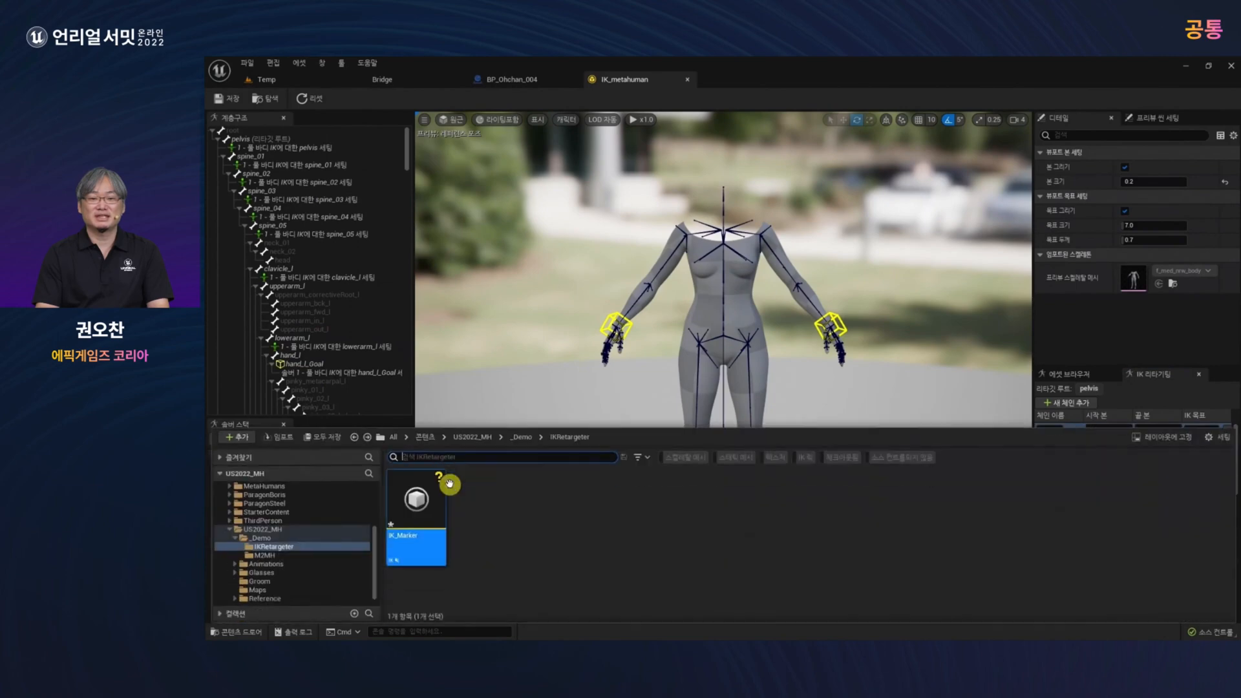
{"action": "scroll", "coordinate": [291, 562], "scroll_direction": "up", "scroll_amount": 5}
{"action": "left_click", "coordinate": [258, 566]}
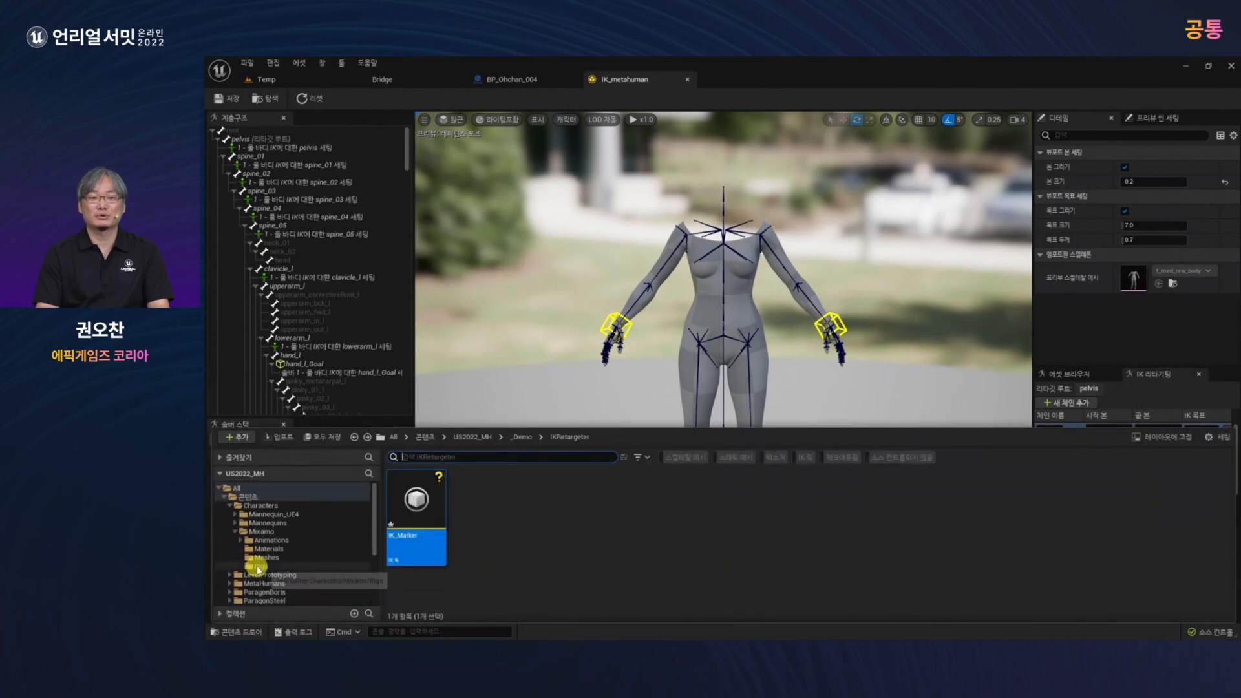
{"action": "double_click", "coordinate": [417, 499]}
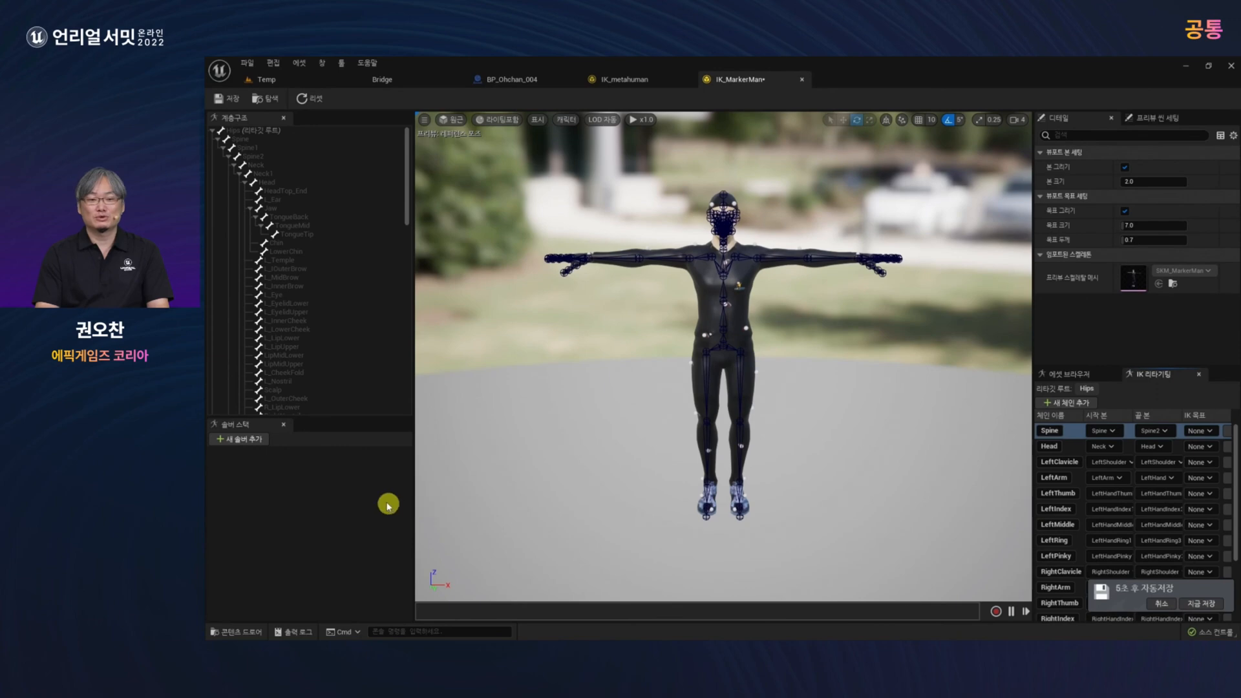
Add a Full Body IK solver to the IK_MarkerMan rig and set the Hips bone as its root.
{"action": "left_click", "coordinate": [241, 440]}
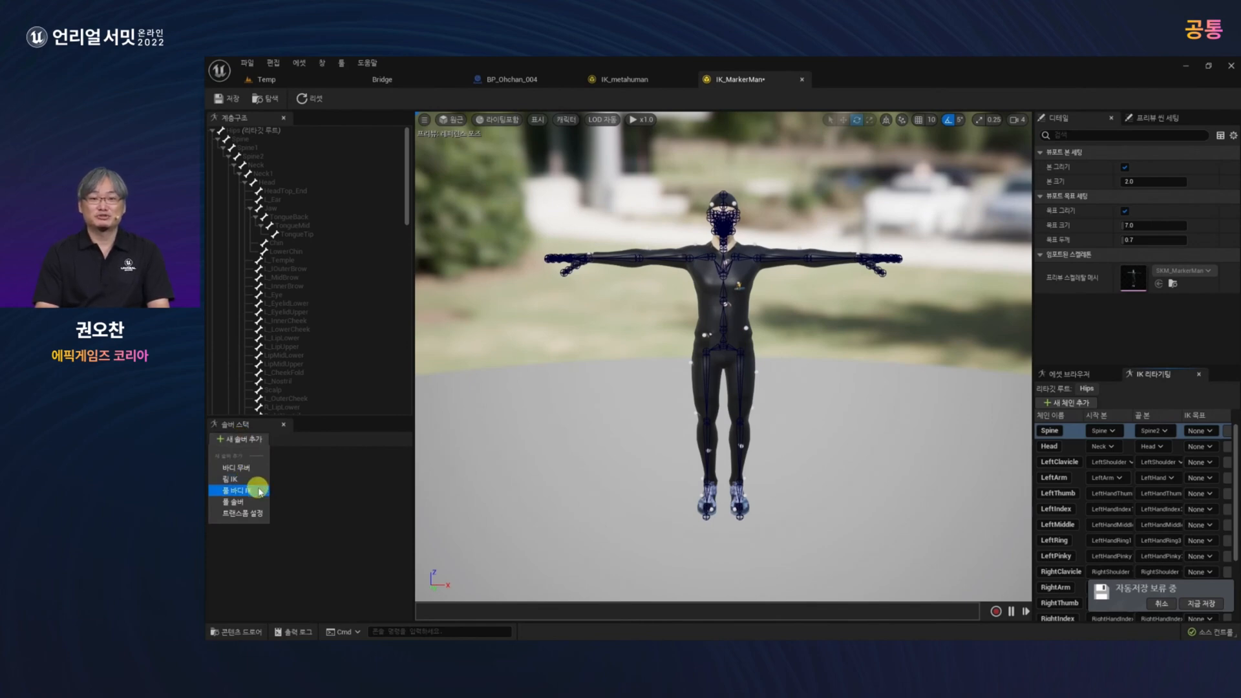
{"action": "left_click", "coordinate": [259, 492]}
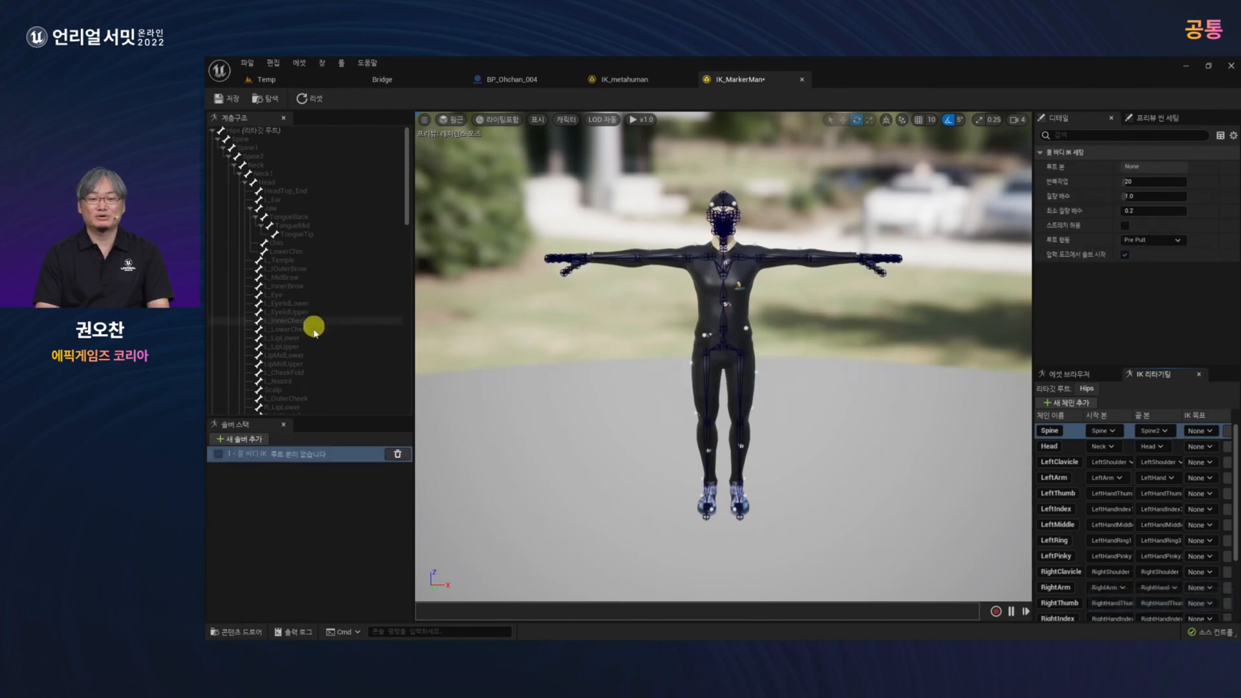
{"action": "left_click", "coordinate": [249, 131]}
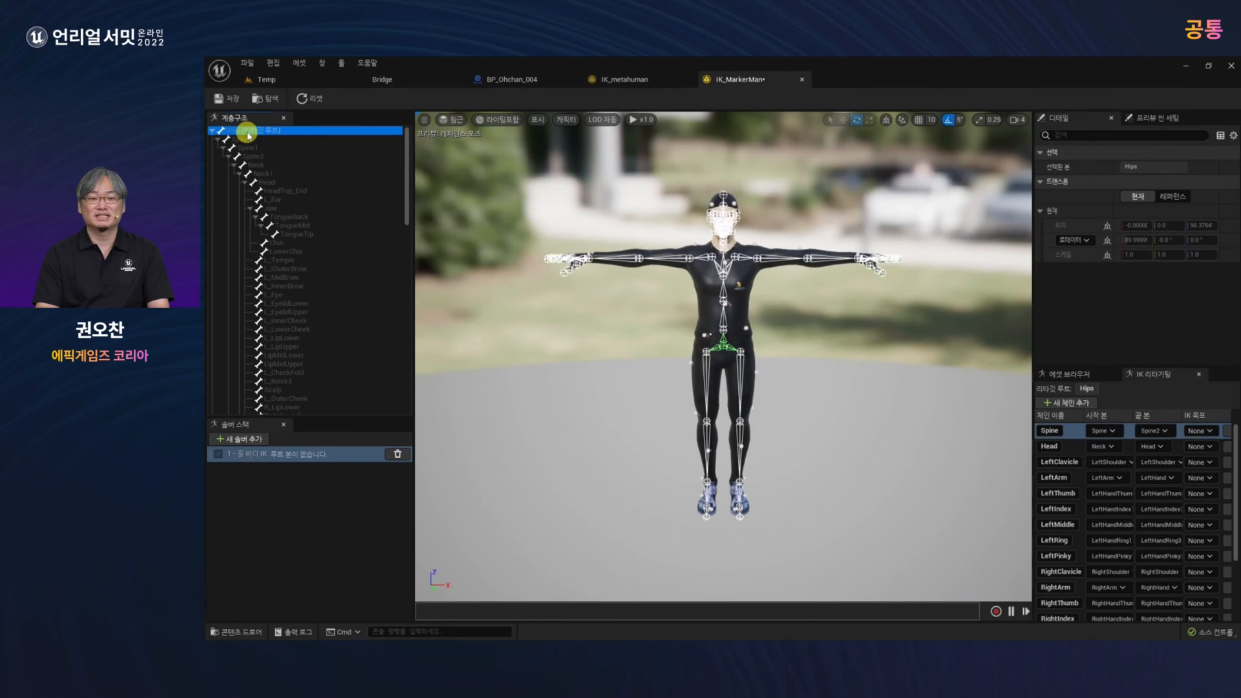
{"action": "right_click", "coordinate": [249, 135]}
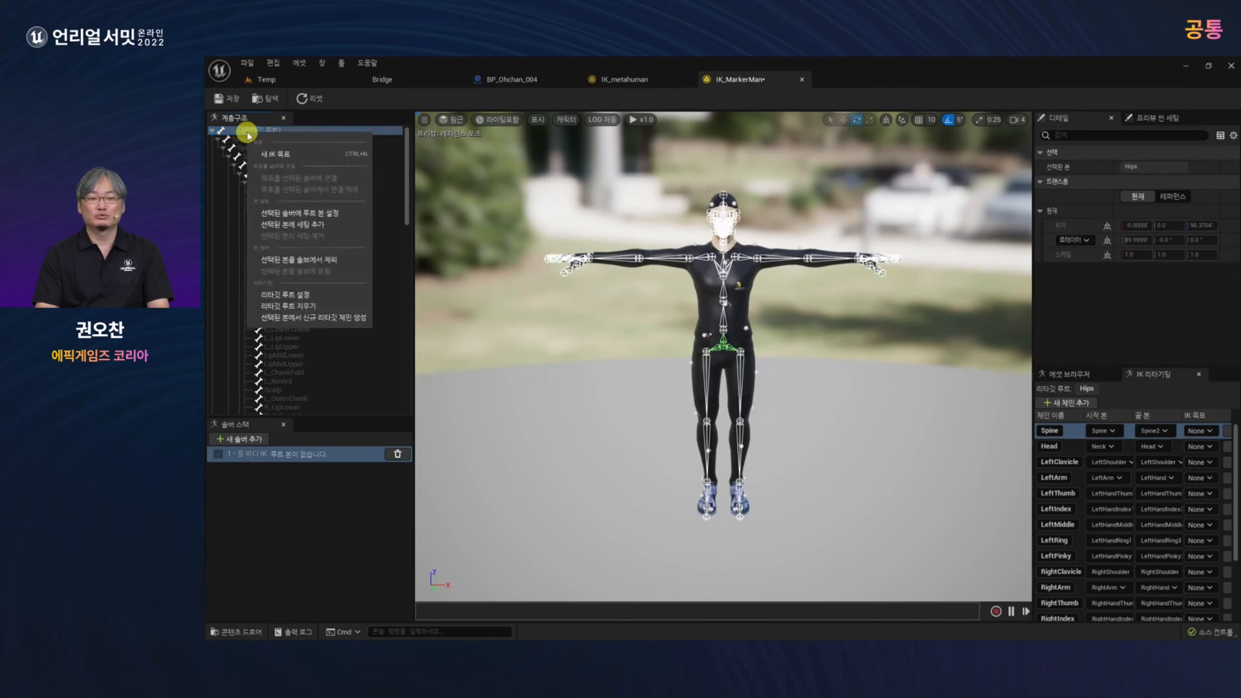
{"action": "left_click", "coordinate": [321, 215]}
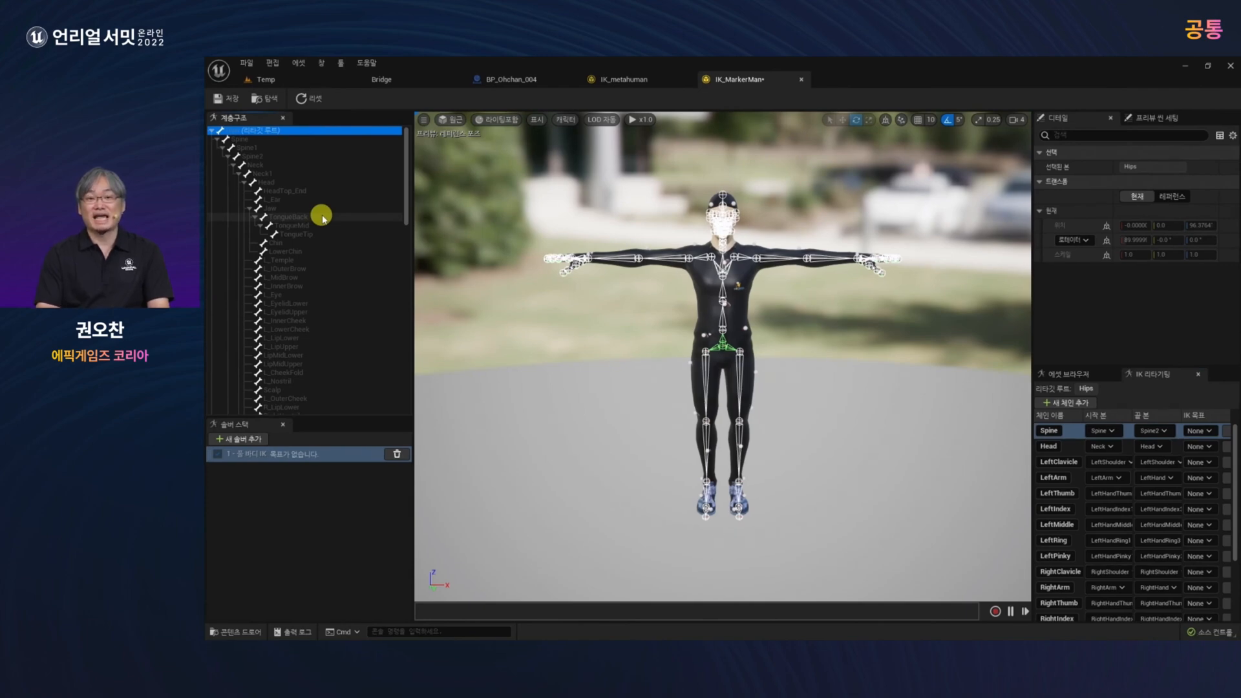
Add new IK goals to the LeftHand and RightHand bones.
{"action": "scroll", "coordinate": [321, 217], "scroll_direction": "down", "scroll_amount": 15}
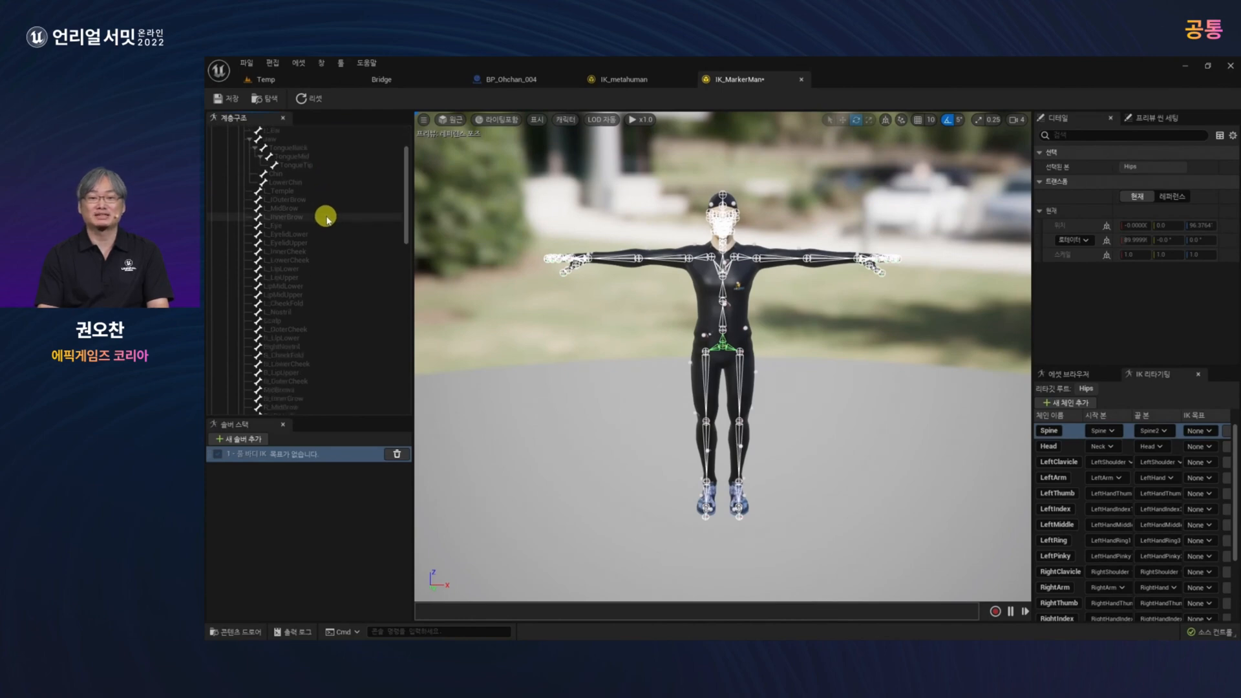
{"action": "scroll", "coordinate": [328, 219], "scroll_direction": "down", "scroll_amount": 3}
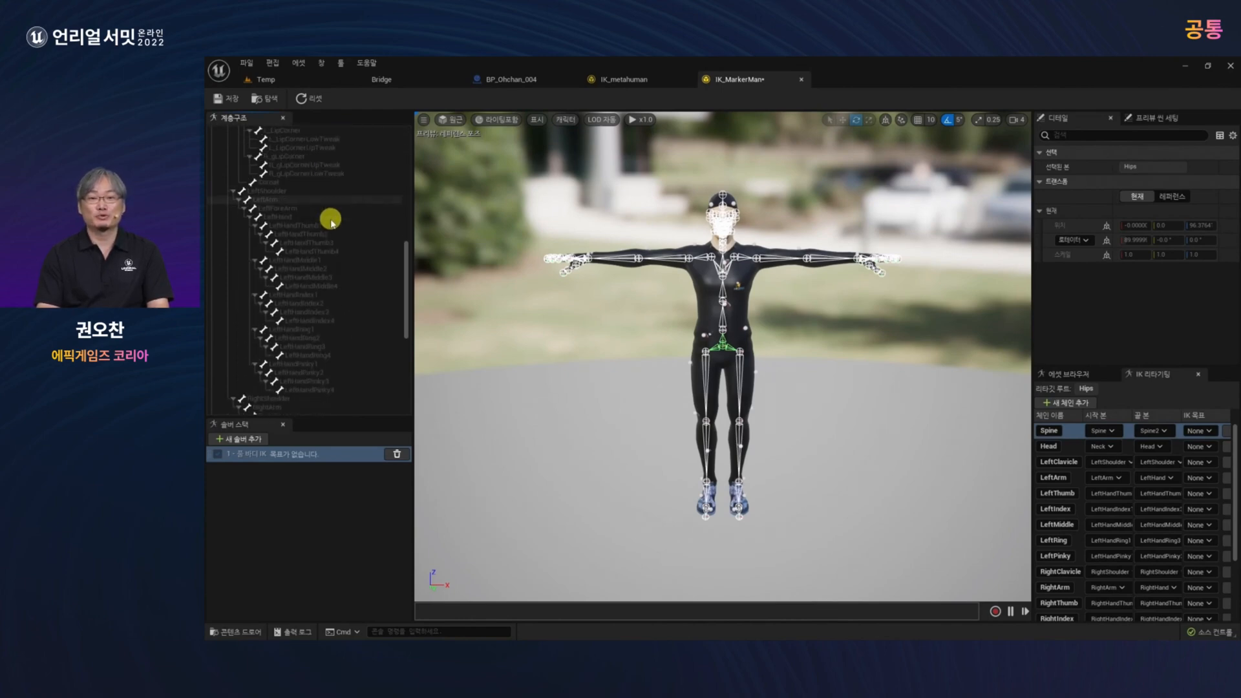
{"action": "left_click", "coordinate": [287, 200]}
{"action": "right_click", "coordinate": [287, 203]}
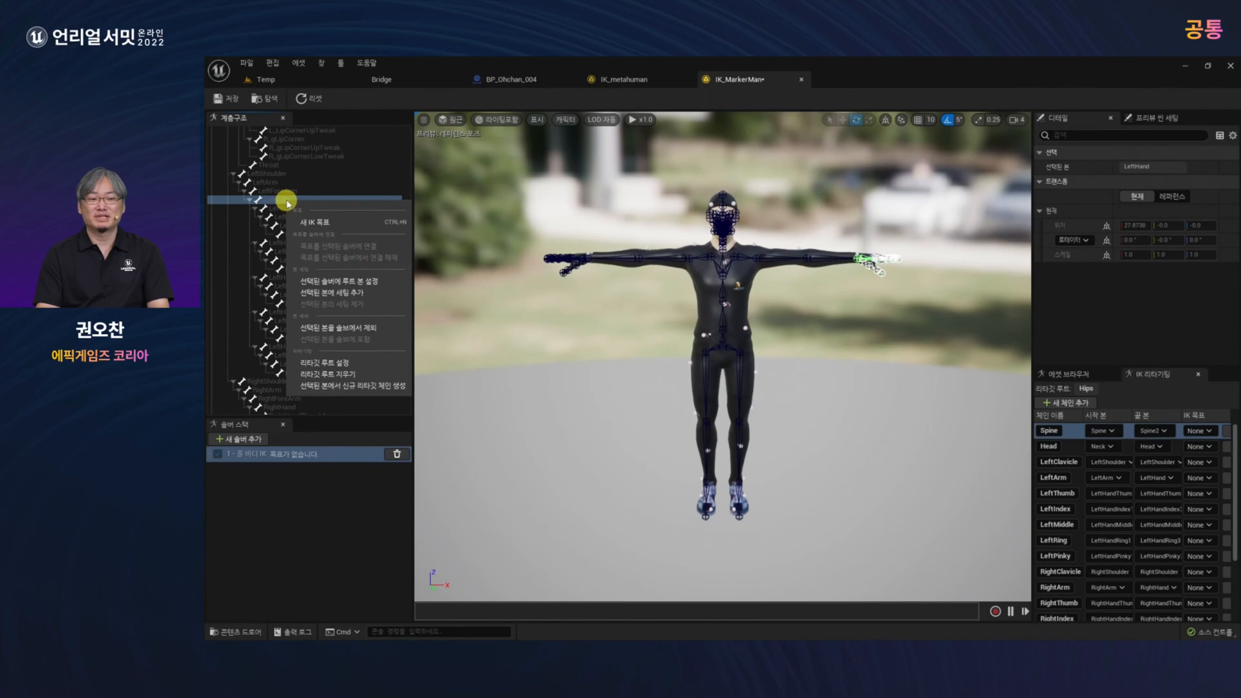
{"action": "left_click", "coordinate": [324, 227]}
{"action": "scroll", "coordinate": [326, 297], "scroll_direction": "down", "scroll_amount": 4}
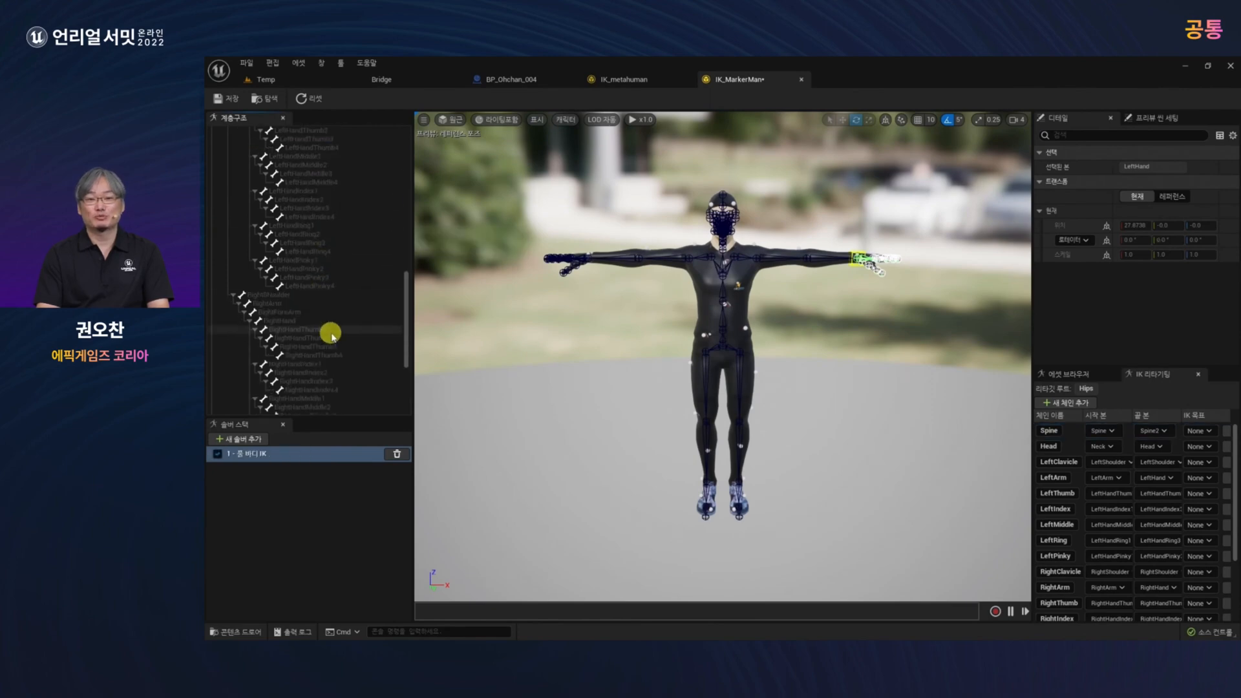
{"action": "scroll", "coordinate": [331, 336], "scroll_direction": "down", "scroll_amount": 4}
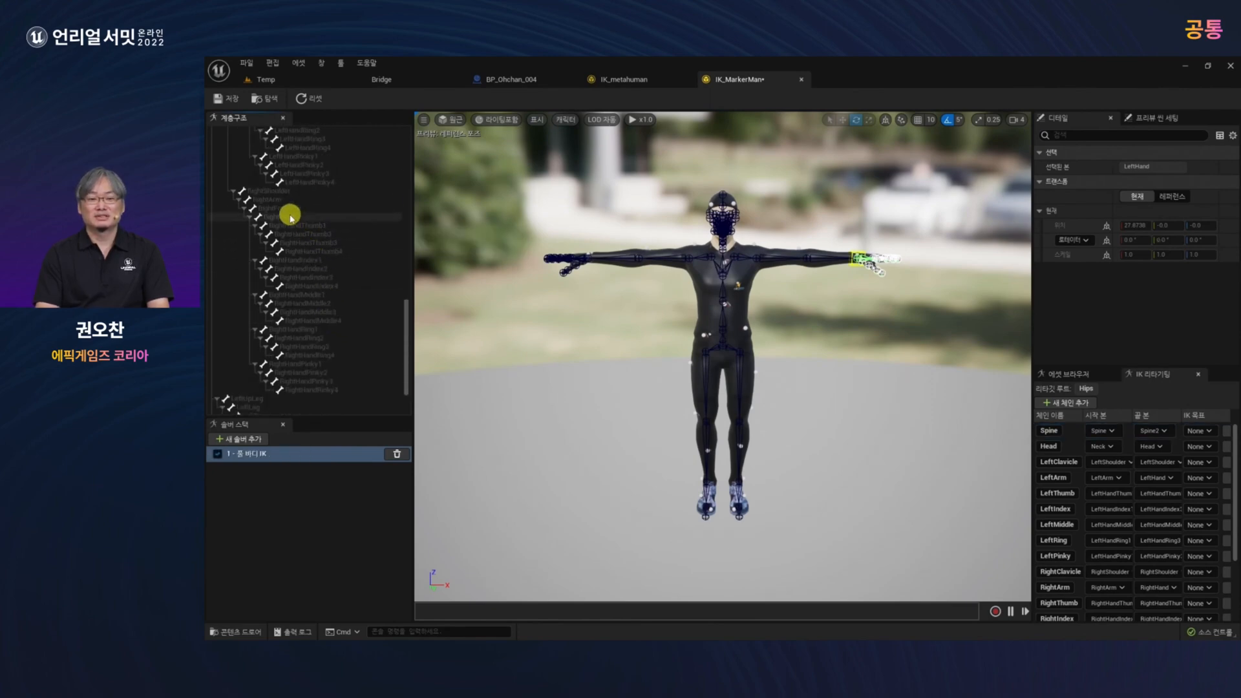
{"action": "right_click", "coordinate": [291, 216]}
{"action": "left_click", "coordinate": [322, 236]}
Add new IK goals to the LeftToeBase and RightToeBase bones.
{"action": "scroll", "coordinate": [313, 318], "scroll_direction": "down", "scroll_amount": 3}
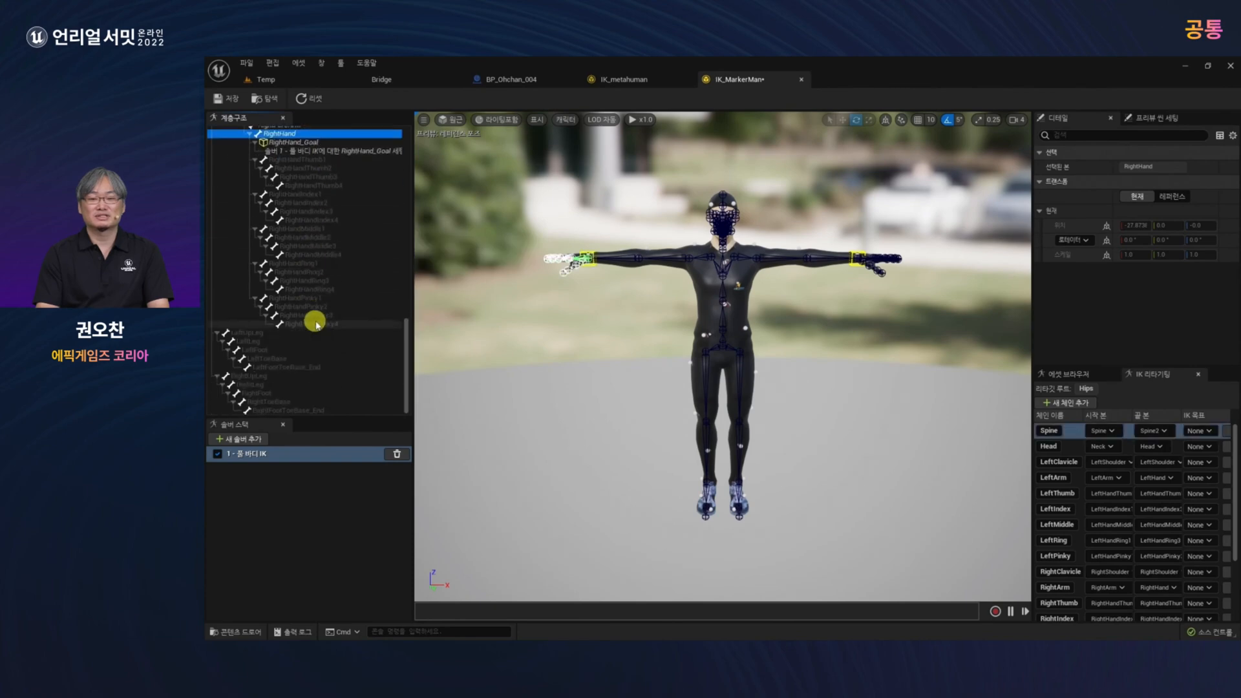
{"action": "left_click", "coordinate": [274, 358]}
{"action": "right_click", "coordinate": [274, 358]}
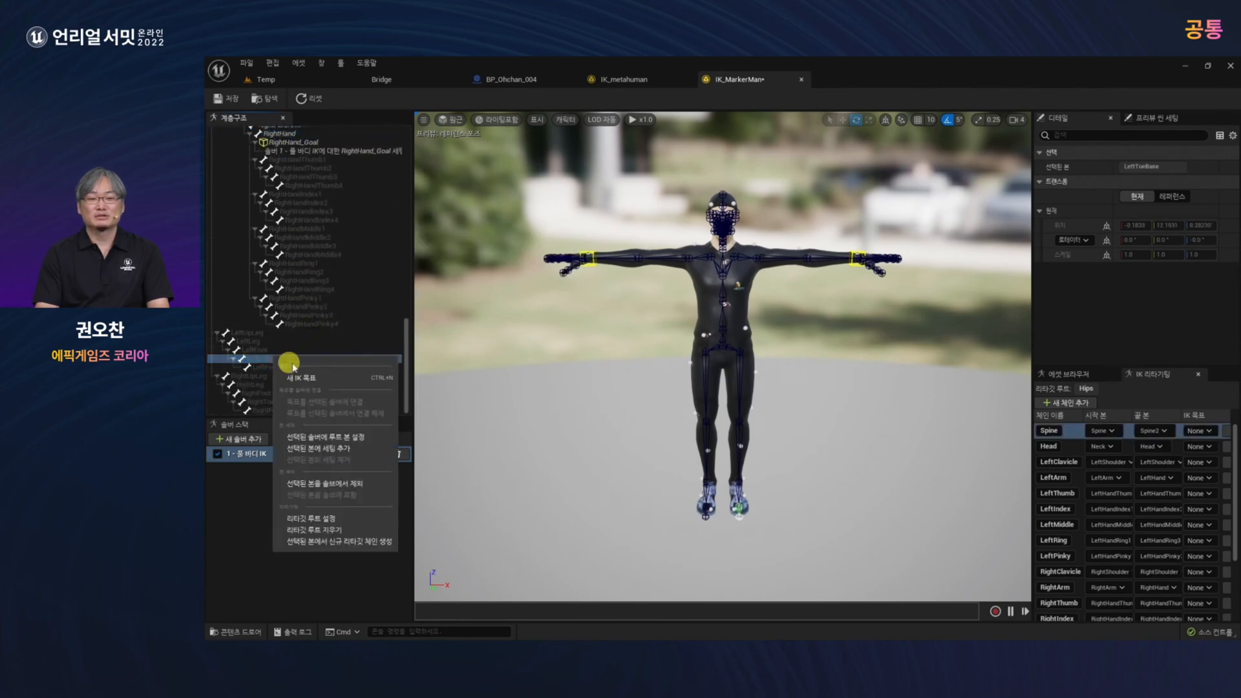
{"action": "left_click", "coordinate": [306, 378]}
{"action": "left_click", "coordinate": [285, 401]}
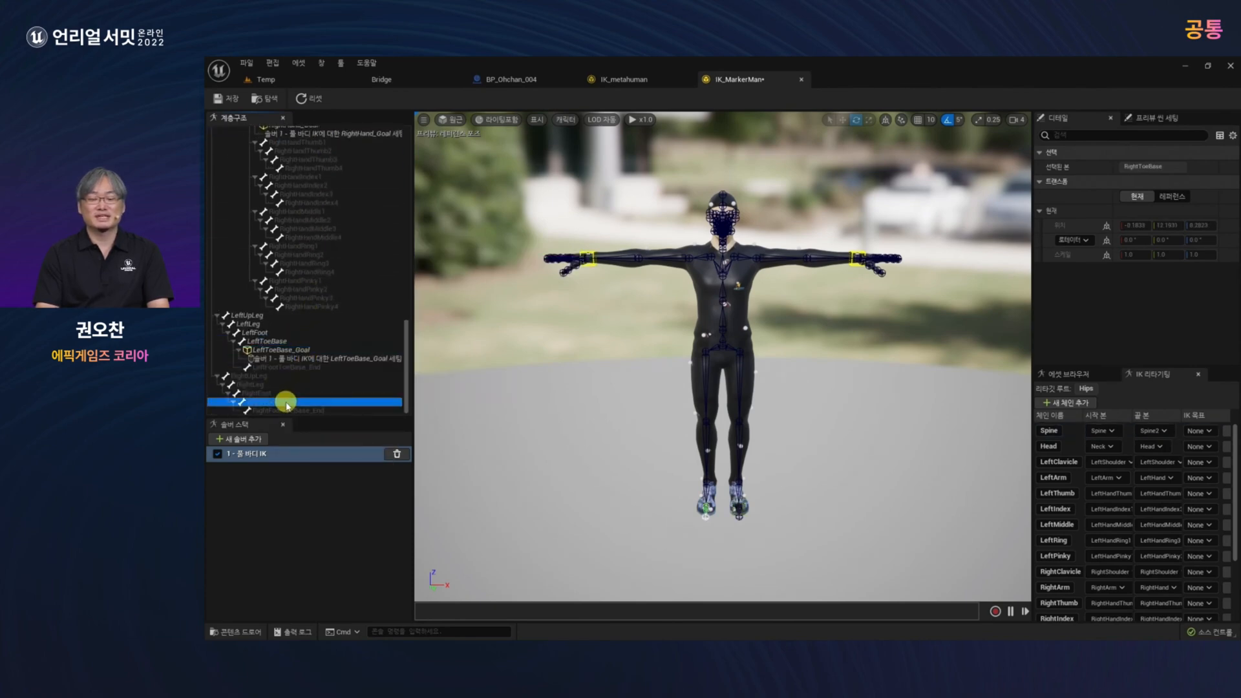
{"action": "right_click", "coordinate": [286, 402]}
{"action": "left_click", "coordinate": [326, 427]}
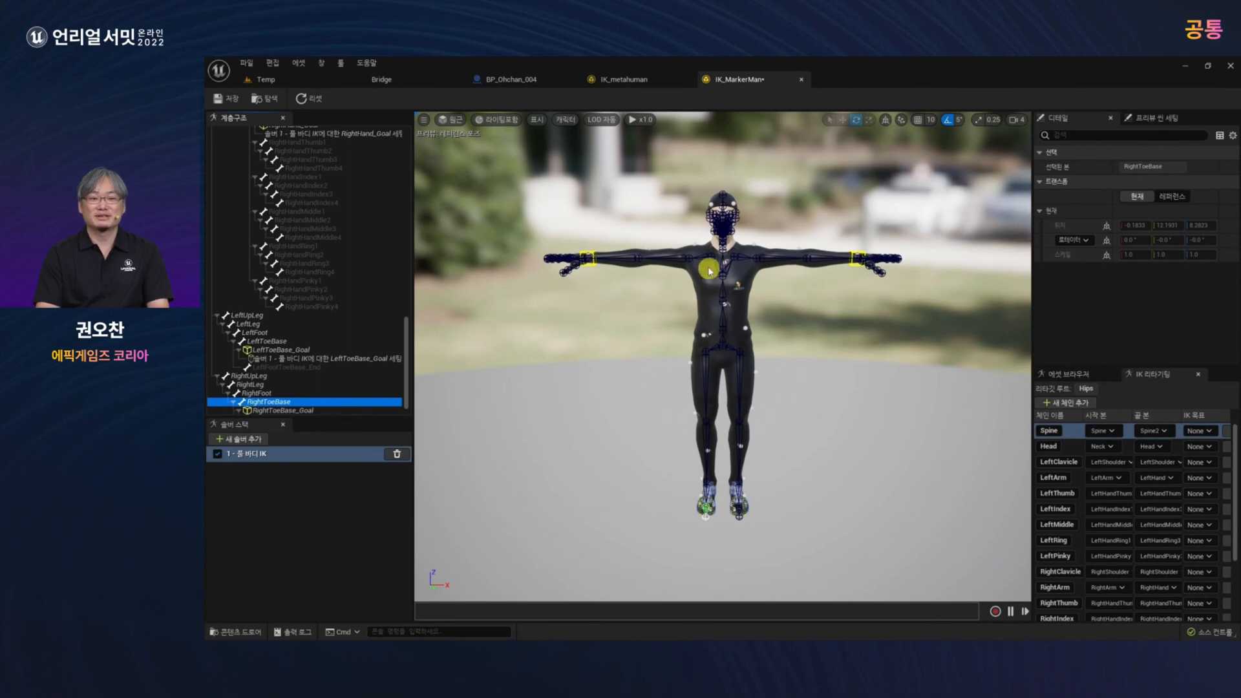
Test the Full Body IK by moving the RightHand goal outward and up, and reset the rig to its initial pose.
{"action": "left_click", "coordinate": [590, 262]}
{"action": "left_click", "coordinate": [590, 262]}
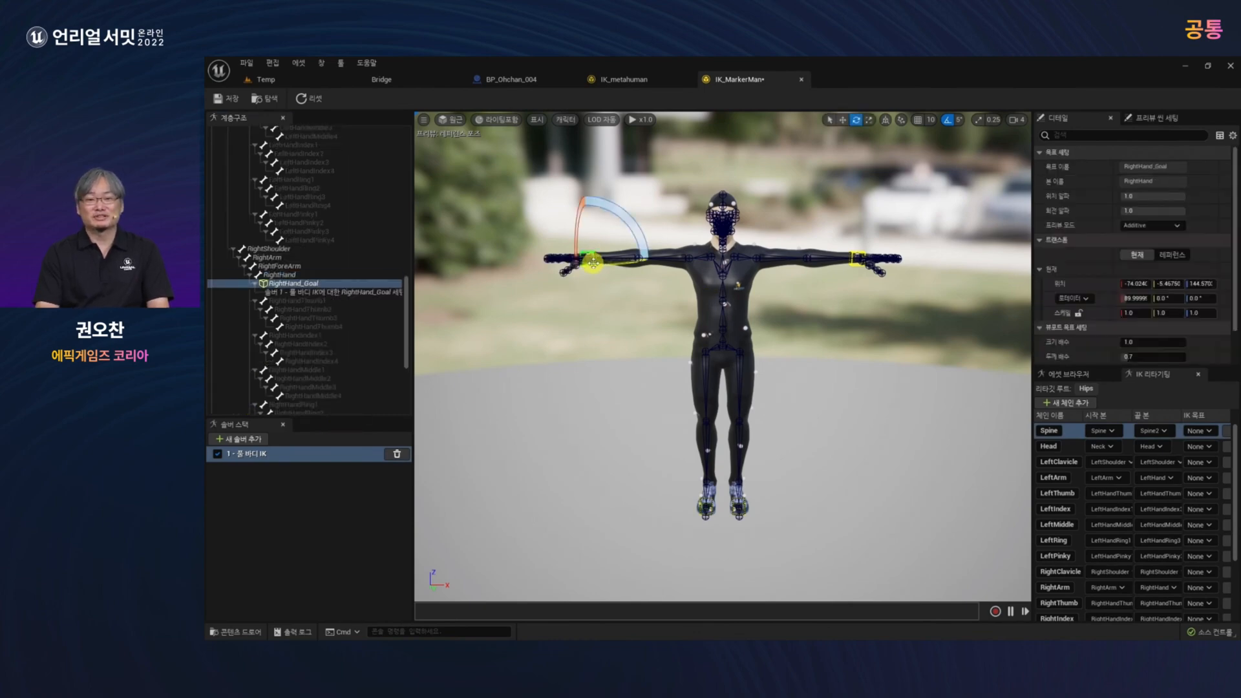
{"action": "key", "text": "w"}
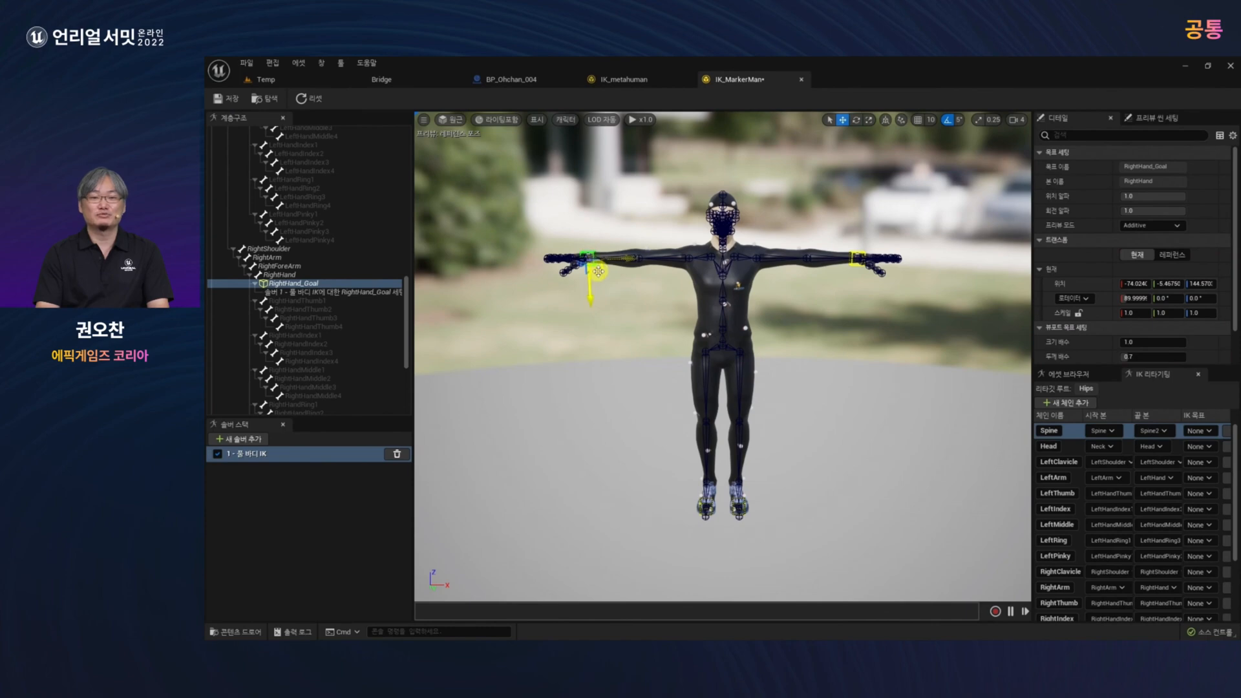
{"action": "left_click_drag", "start_coordinate": [599, 271], "coordinate": [513, 244]}
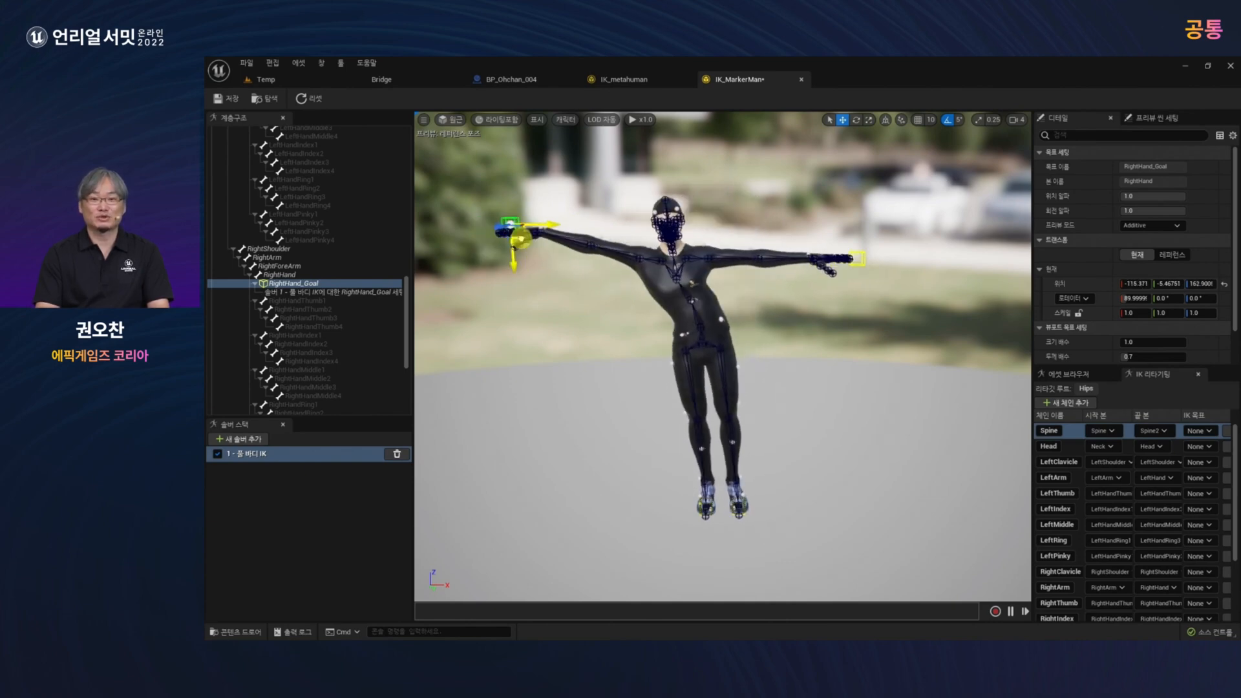
{"action": "left_click", "coordinate": [316, 99]}
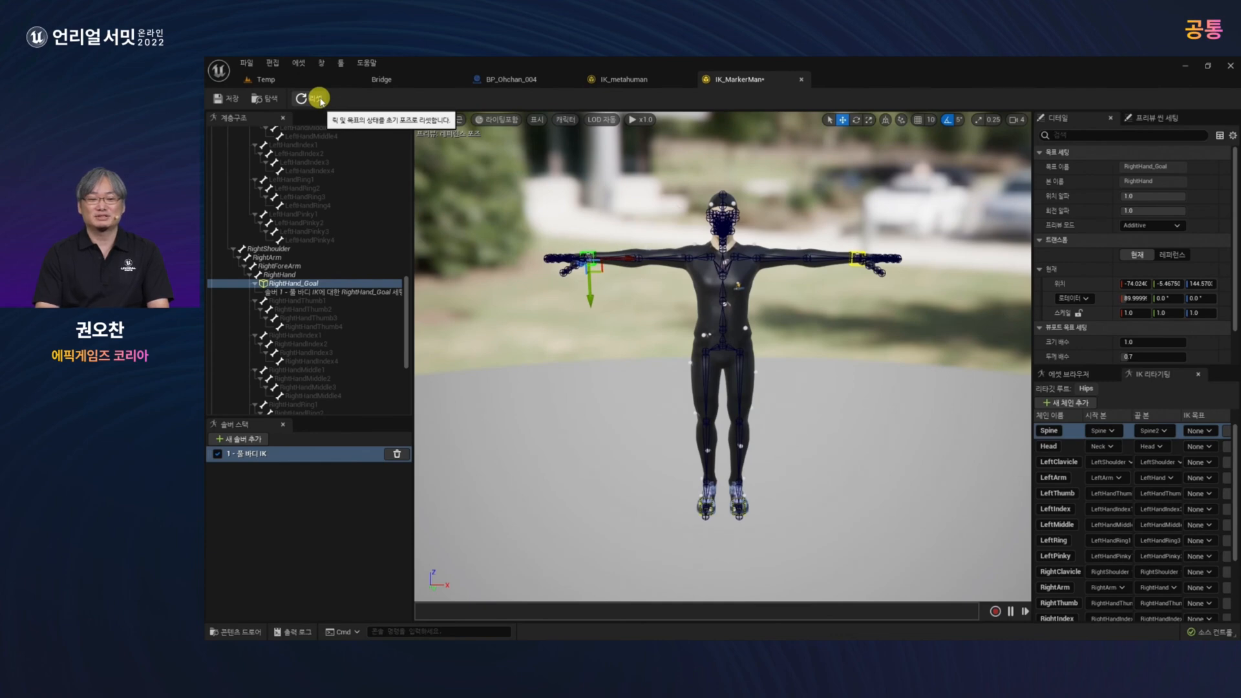
Add solver bone settings to the Spine, Spine1 and Spine2 bones.
{"action": "left_click_drag", "start_coordinate": [410, 292], "coordinate": [405, 131]}
{"action": "left_click", "coordinate": [243, 138]}
{"action": "left_click", "coordinate": [247, 147], "text": "shift"}
{"action": "left_click", "coordinate": [252, 157], "text": "shift"}
{"action": "right_click", "coordinate": [252, 159]}
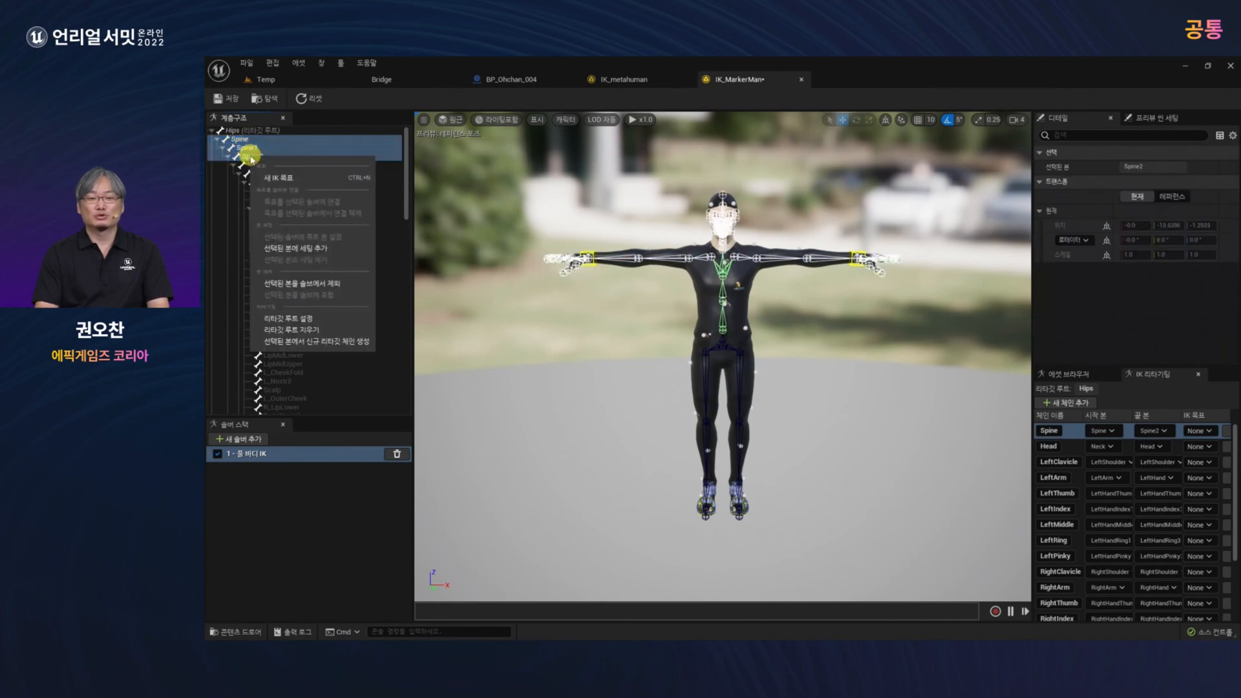
{"action": "left_click", "coordinate": [300, 248]}
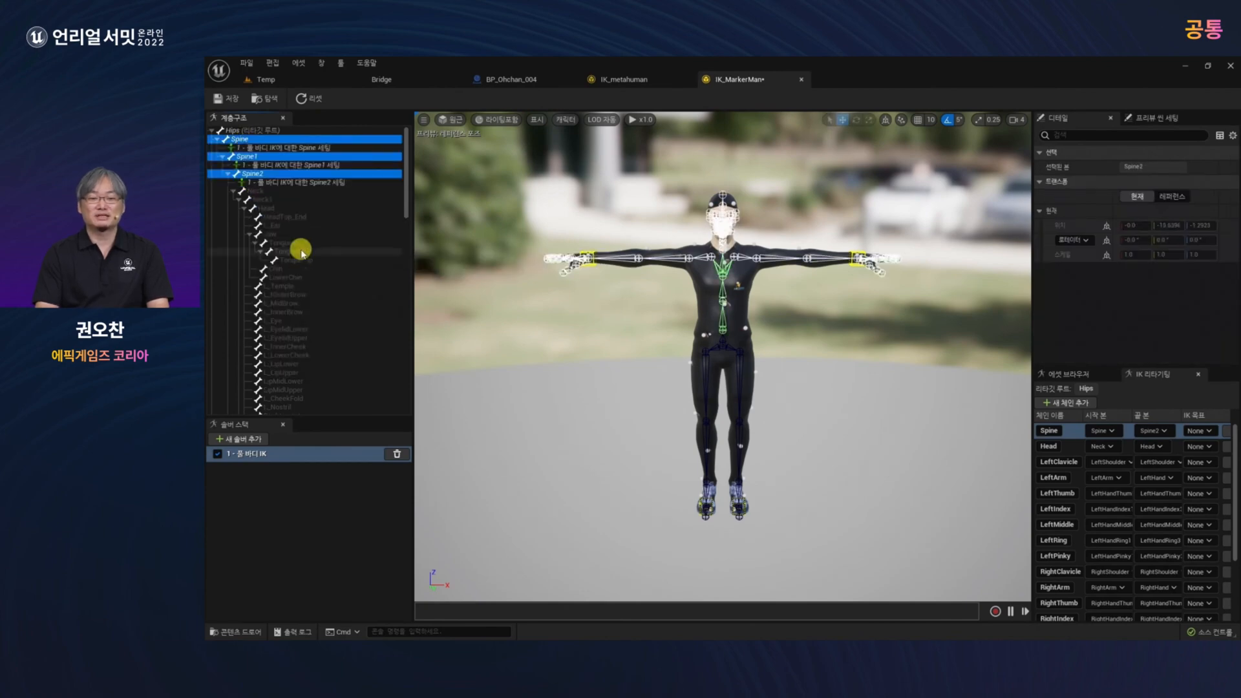
Set the rotation stiffness to 0.85 in the Full Body IK settings of Spine, Spine1 and Spine2.
{"action": "left_click", "coordinate": [323, 148]}
{"action": "left_click", "coordinate": [1140, 197]}
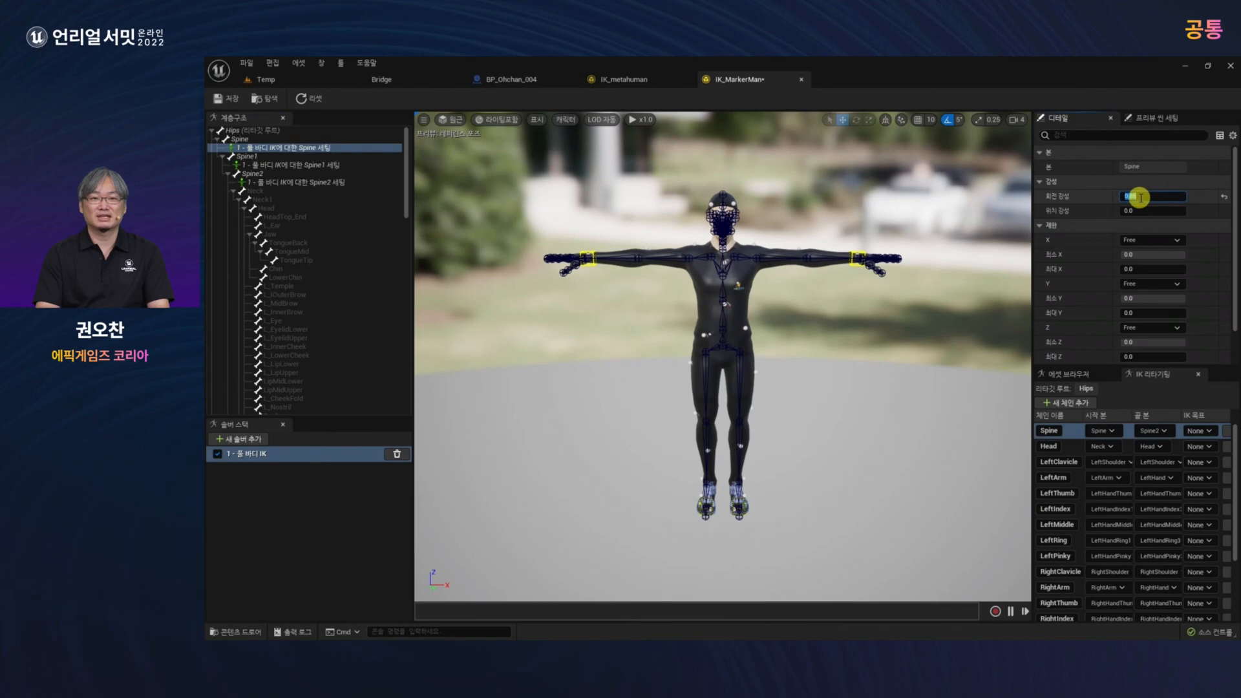
{"action": "left_click", "coordinate": [343, 165]}
{"action": "left_click", "coordinate": [1149, 200]}
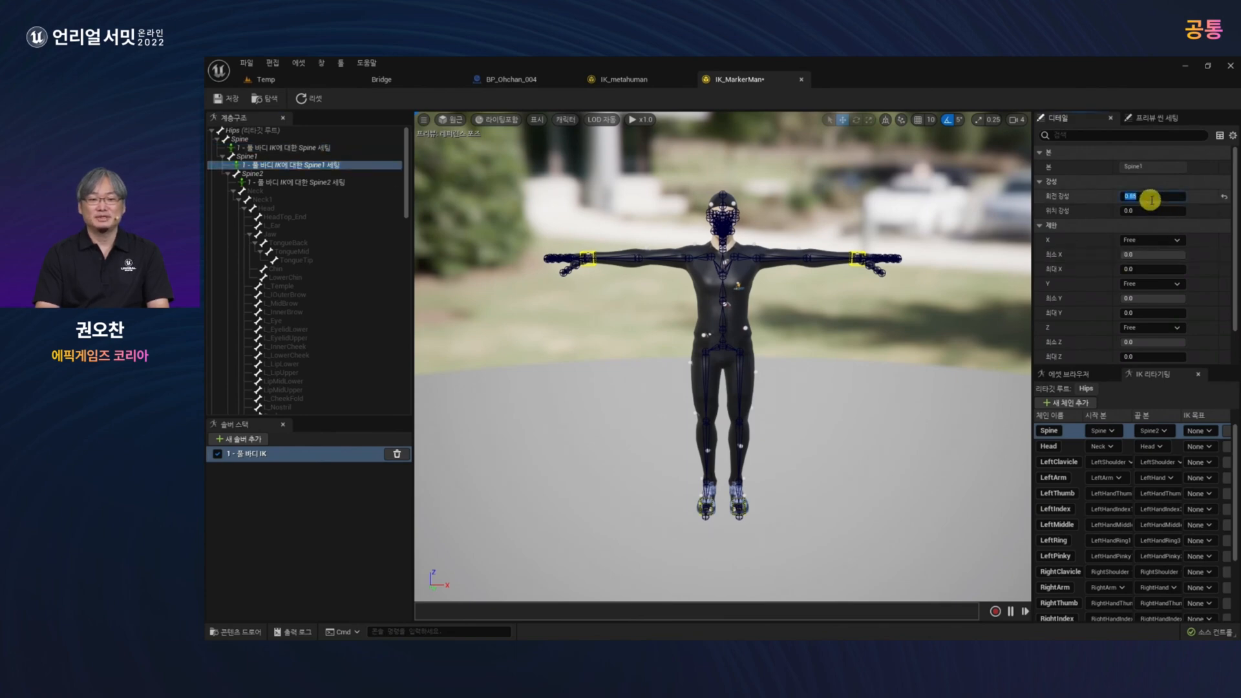
{"action": "left_click", "coordinate": [346, 182]}
{"action": "left_click", "coordinate": [1143, 194]}
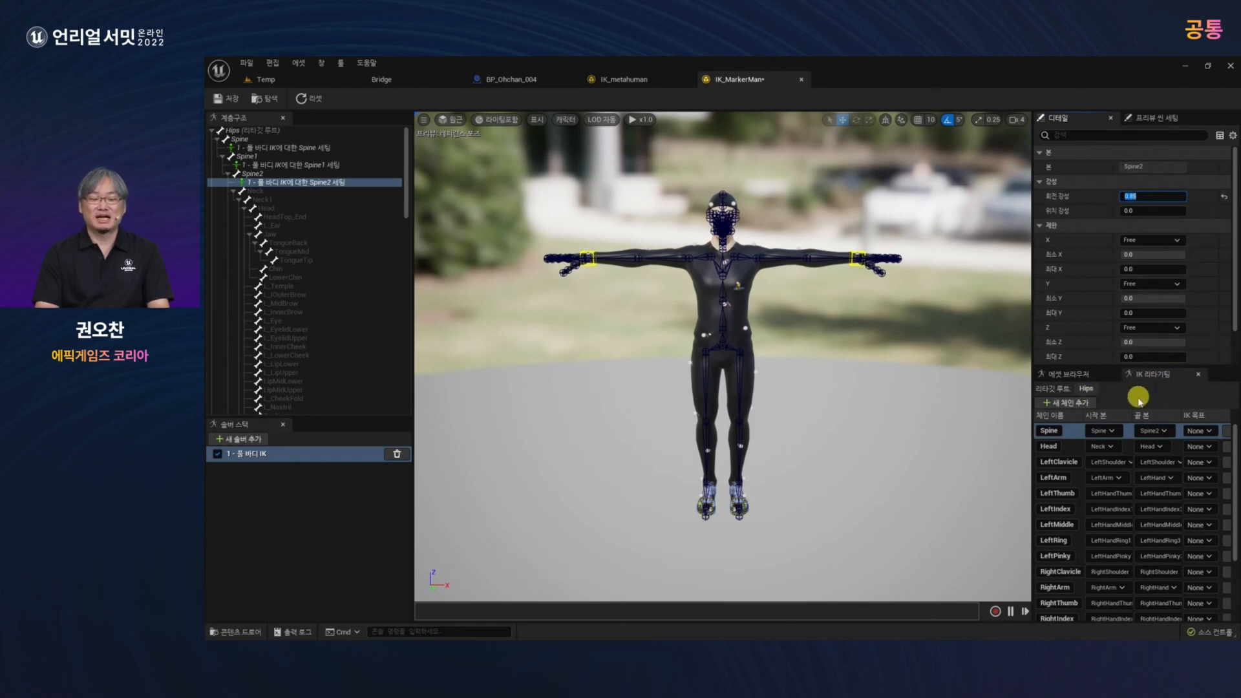
Assign LeftHand_Goal to the LeftArm chain and RightHand_Goal to the RightArm chain as their IK goals.
{"action": "left_click", "coordinate": [1199, 478]}
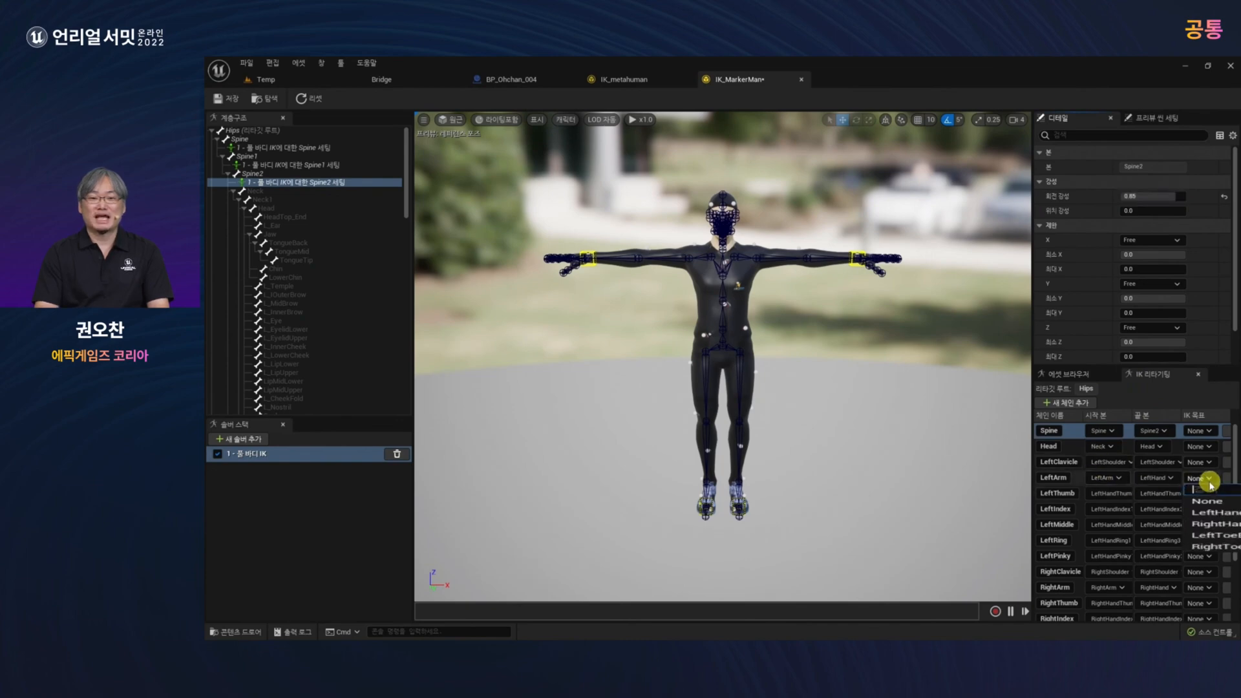
{"action": "left_click", "coordinate": [1208, 515]}
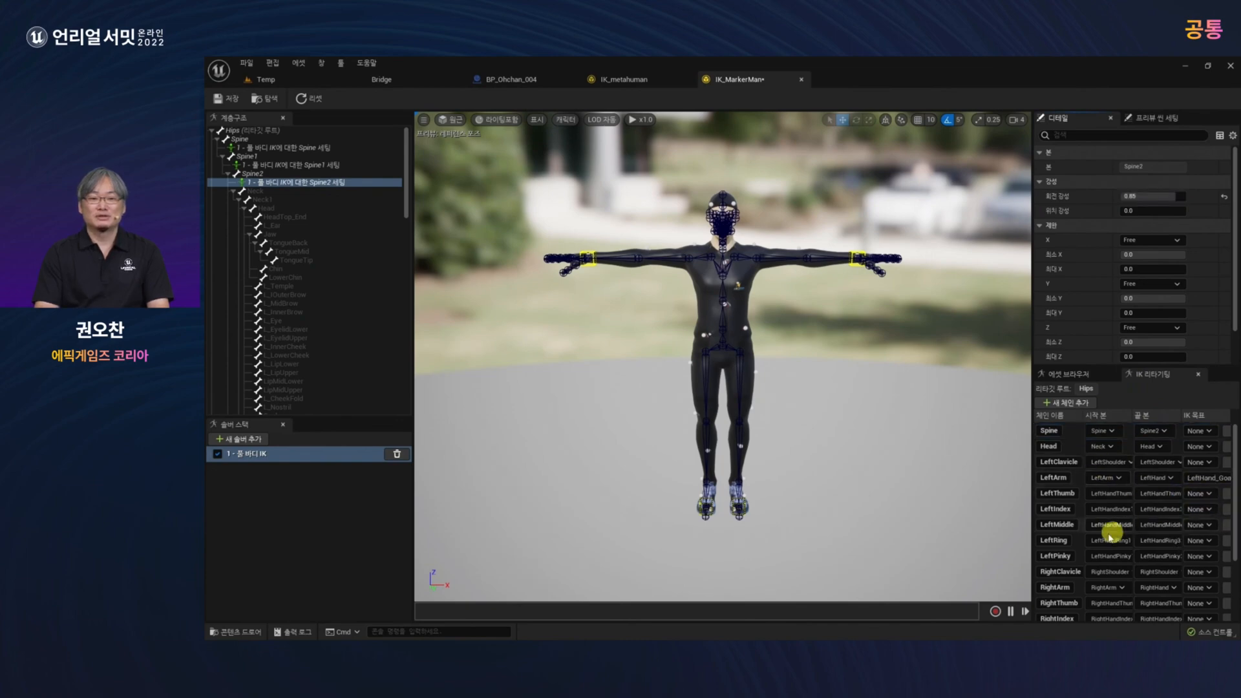
{"action": "left_click", "coordinate": [1214, 591]}
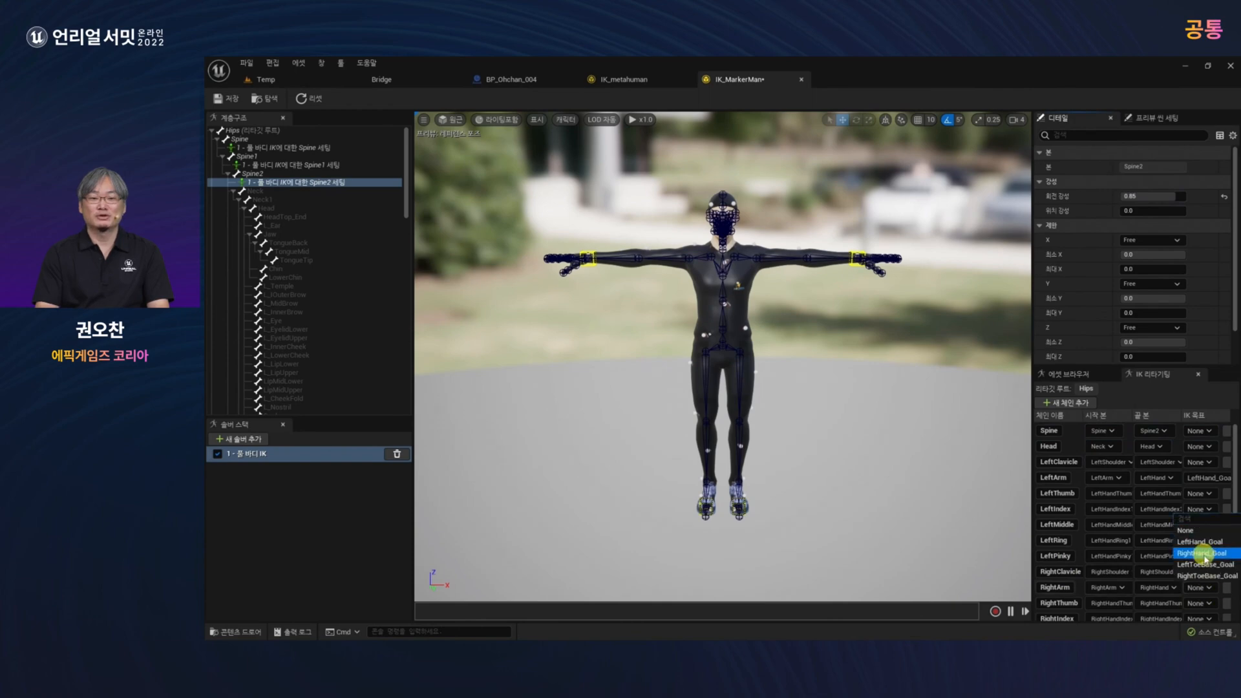
{"action": "left_click", "coordinate": [1203, 553]}
Assign LeftToeBase_Goal to the LeftLeg chain and RightToeBase_Goal to the RightLeg chain as their IK goals.
{"action": "scroll", "coordinate": [1205, 557], "scroll_direction": "down", "scroll_amount": 3}
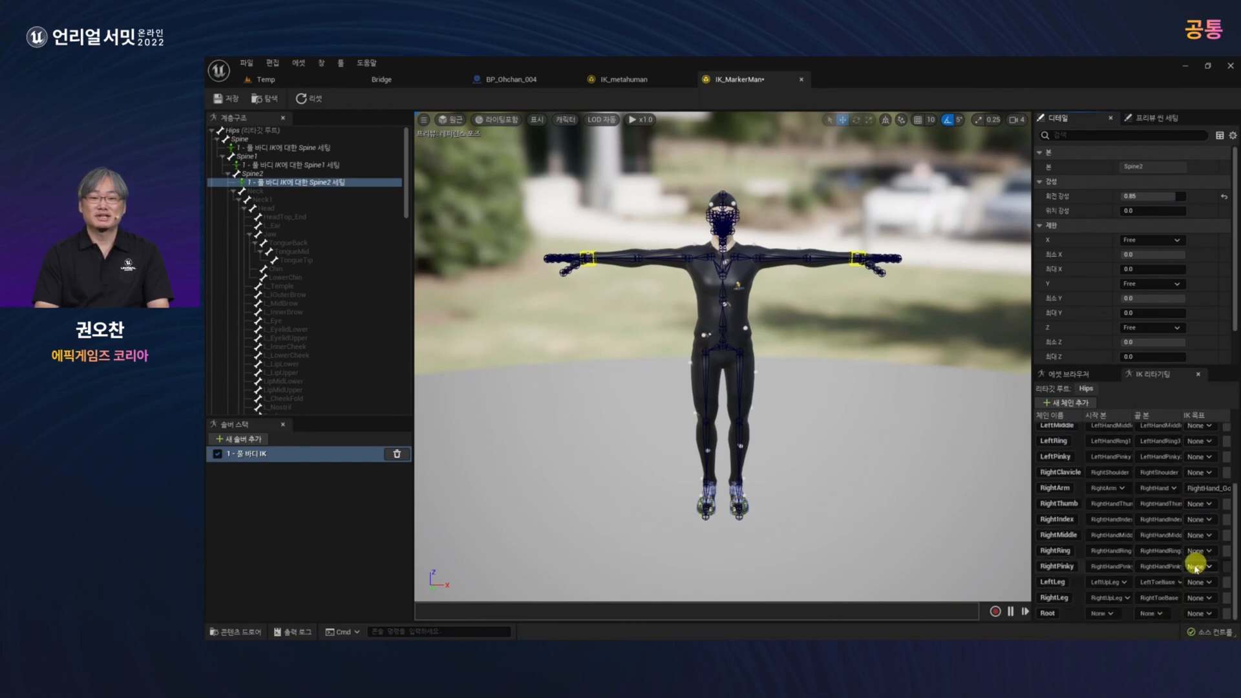
{"action": "left_click", "coordinate": [1202, 582]}
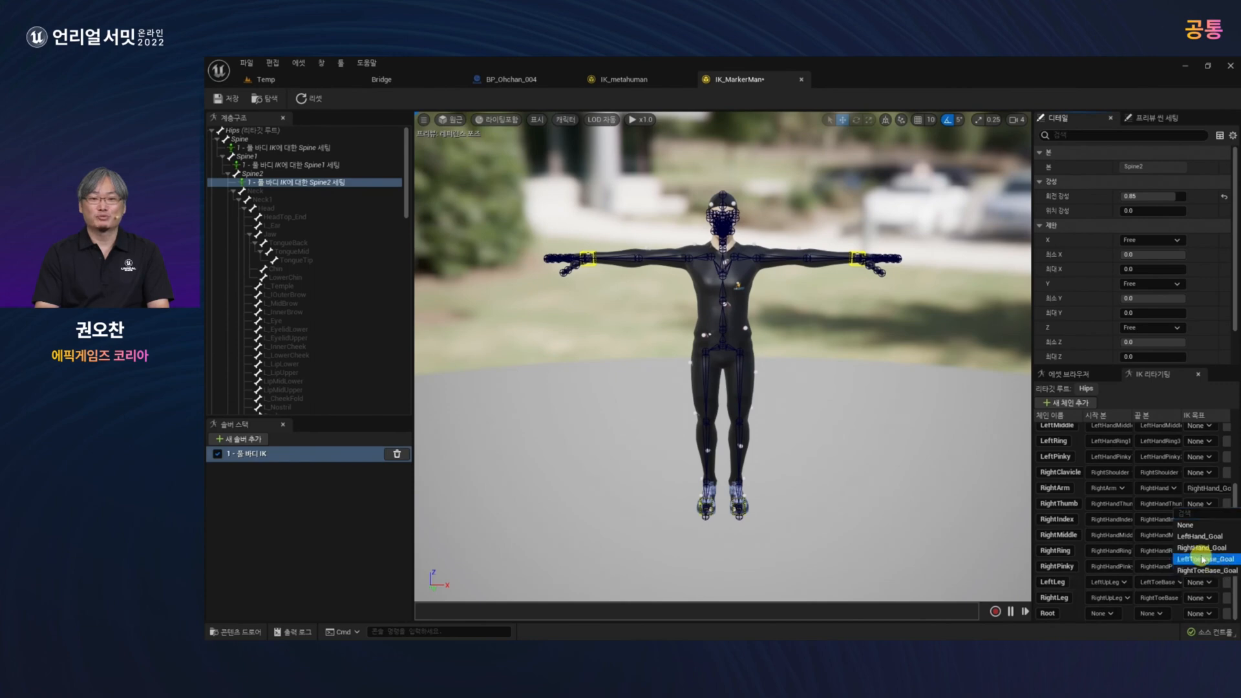
{"action": "left_click", "coordinate": [1202, 559]}
{"action": "left_click", "coordinate": [1199, 597]}
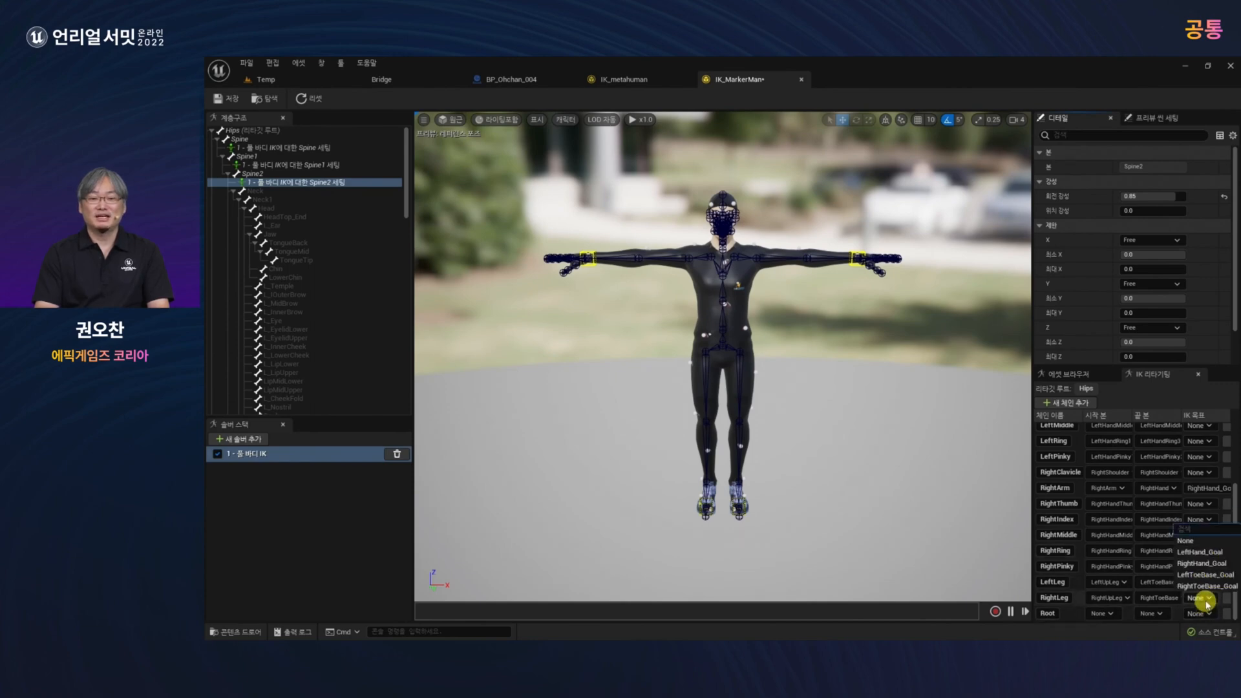
{"action": "left_click", "coordinate": [1205, 588]}
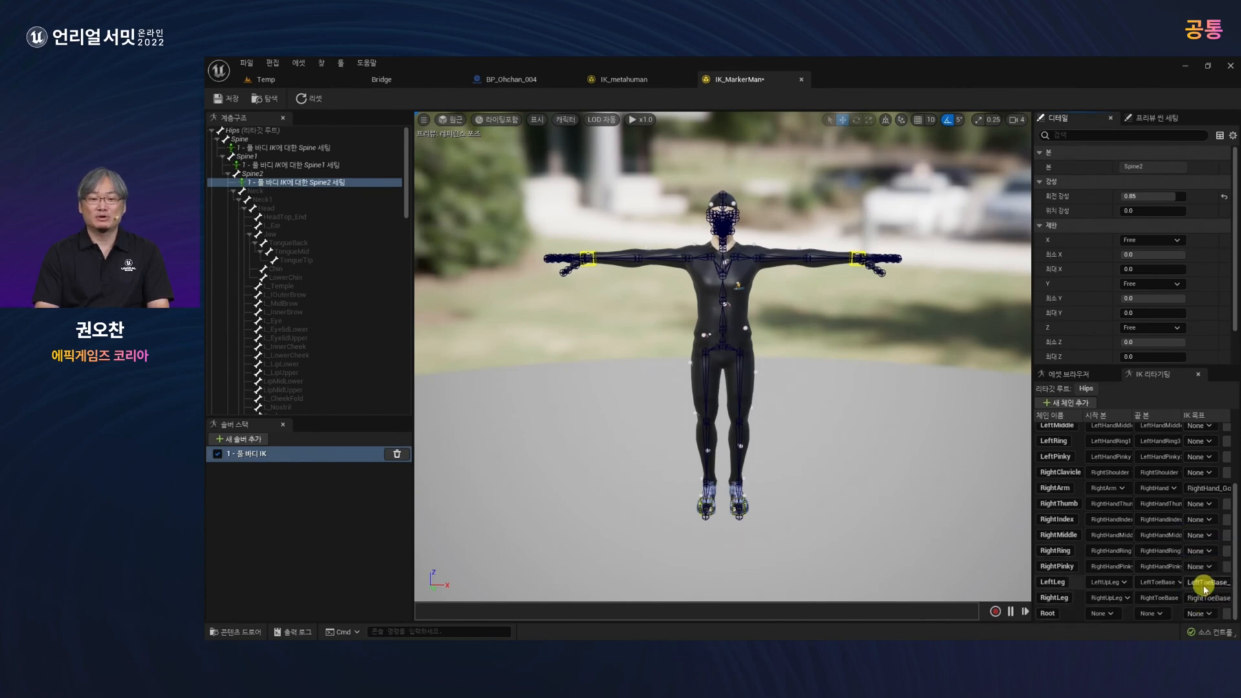
Save IK_MarkerMan by checking it out, and close the open asset editors to return to the Temp level.
{"action": "left_click", "coordinate": [226, 99]}
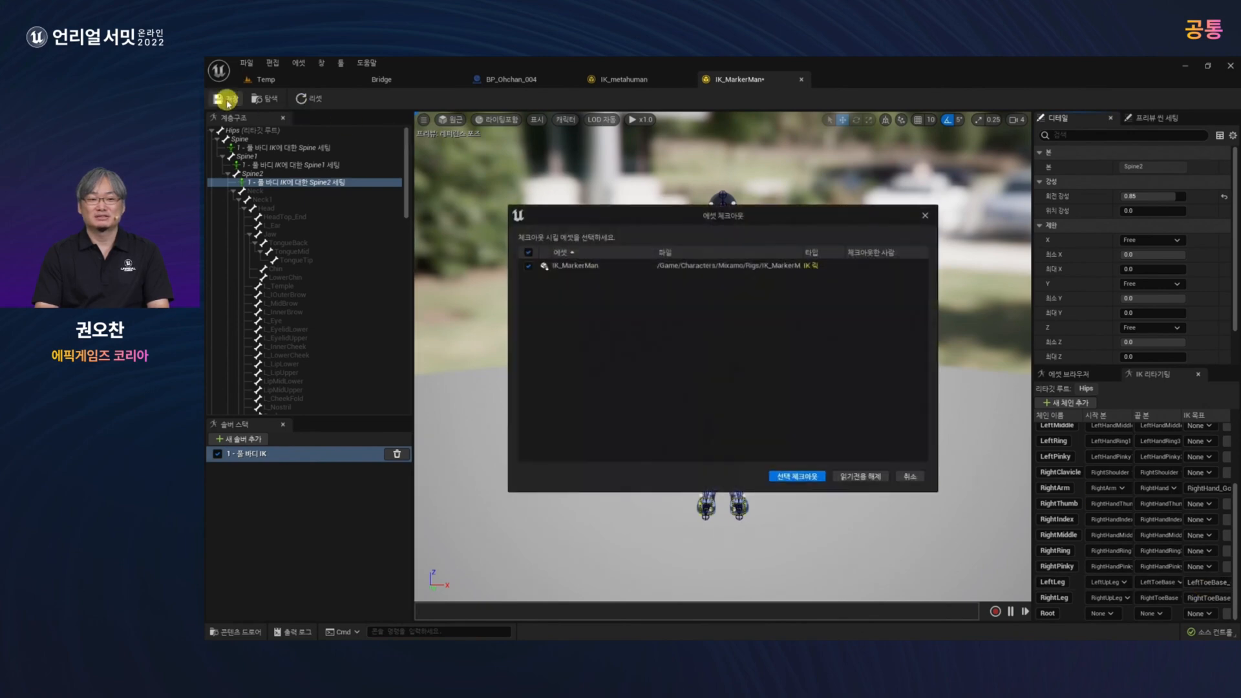
{"action": "left_click", "coordinate": [819, 476]}
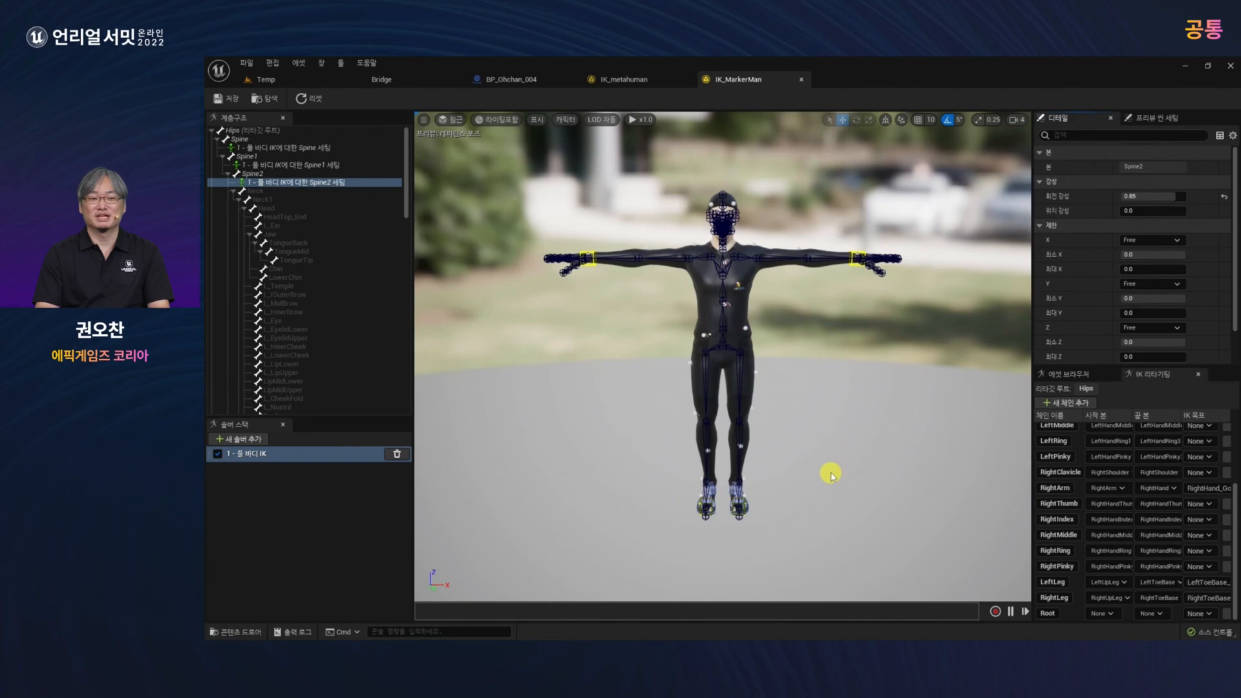
{"action": "left_click", "coordinate": [800, 79]}
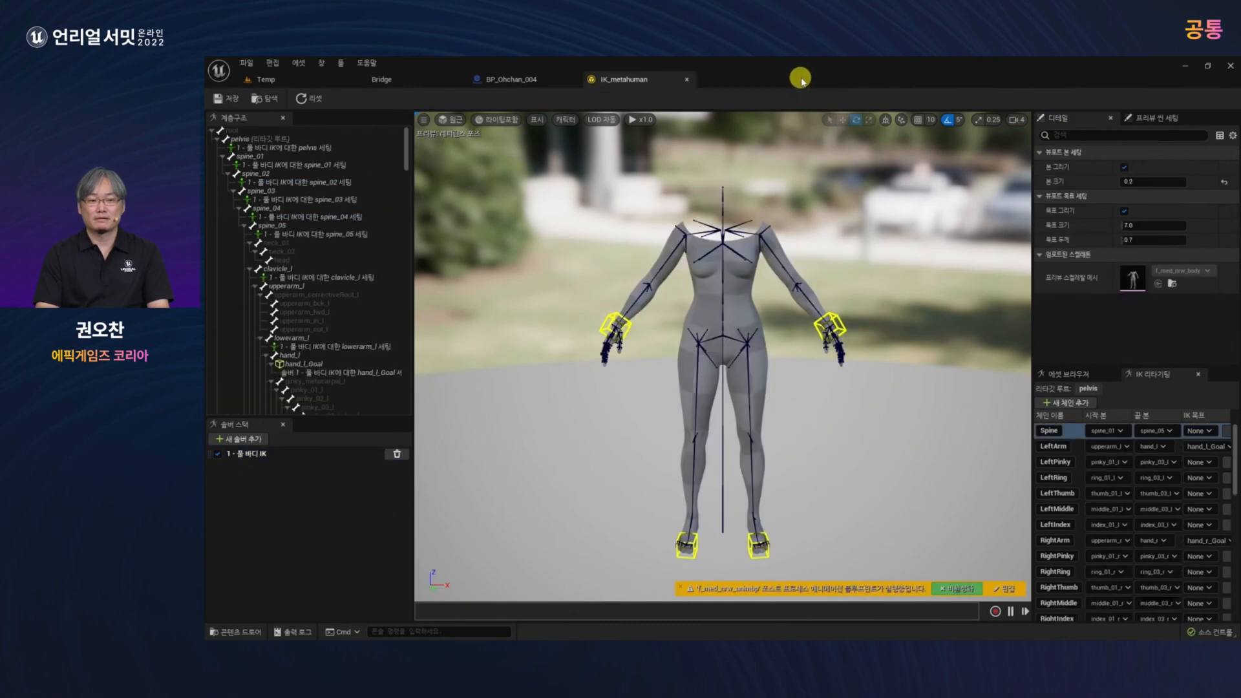
{"action": "left_click", "coordinate": [687, 78]}
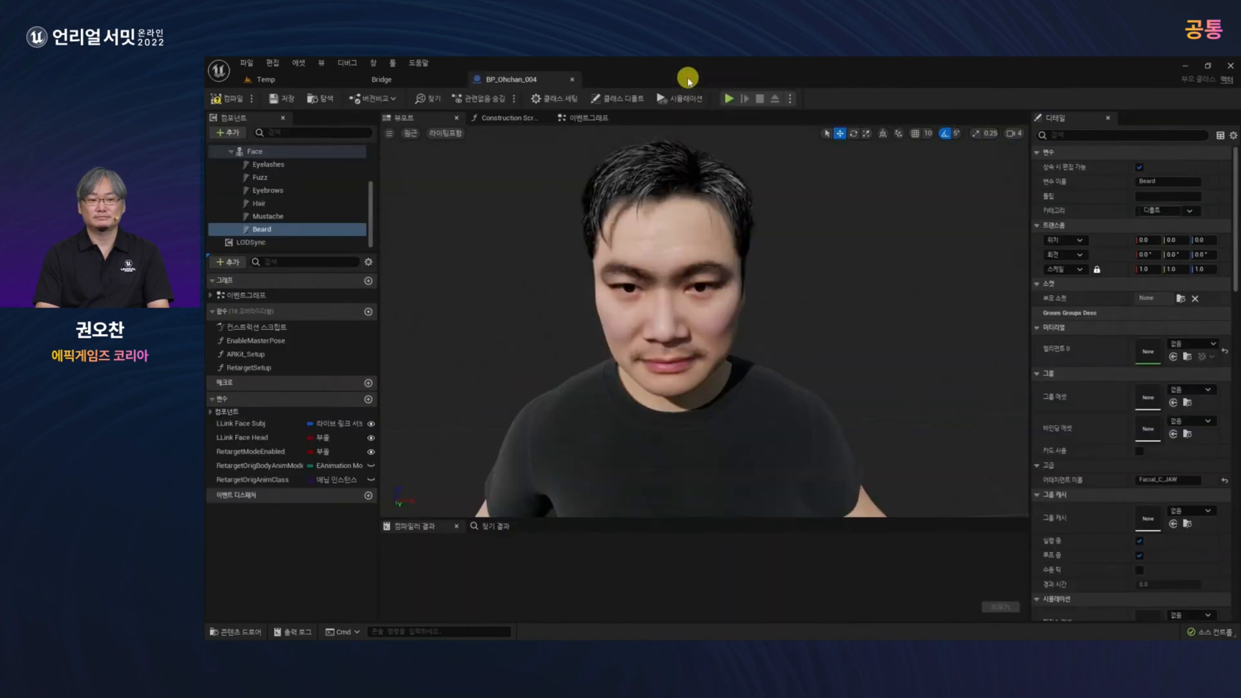
{"action": "left_click", "coordinate": [571, 81]}
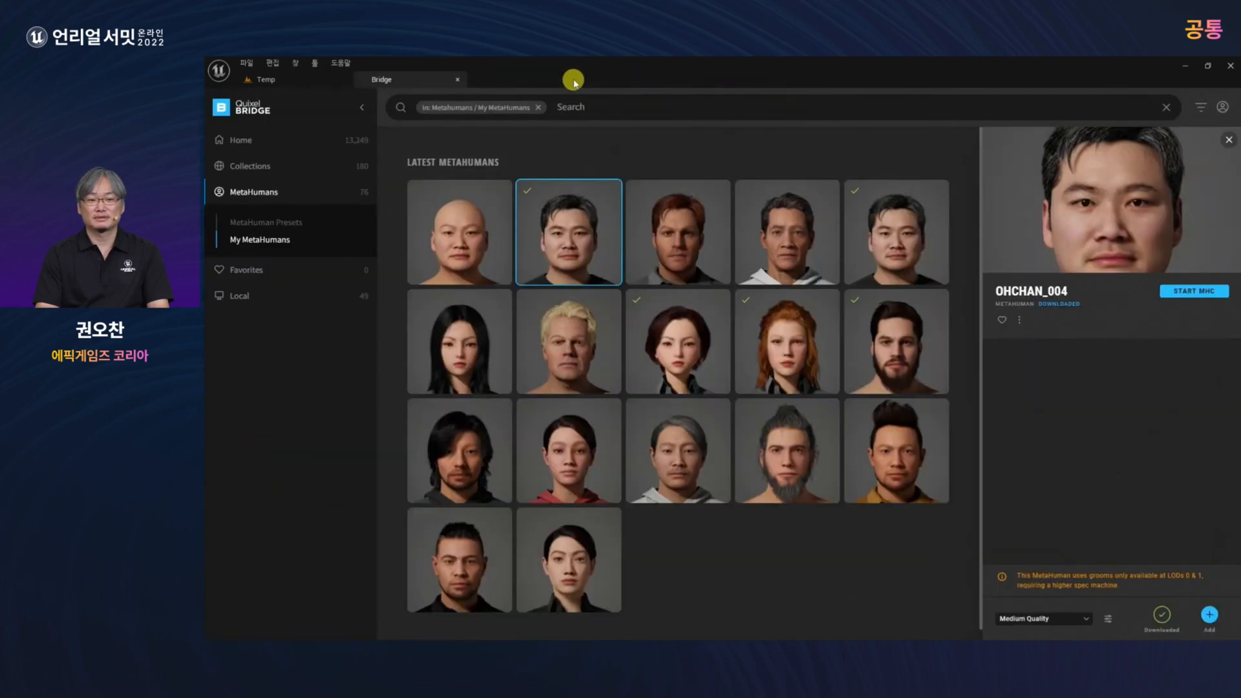
{"action": "left_click", "coordinate": [281, 78]}
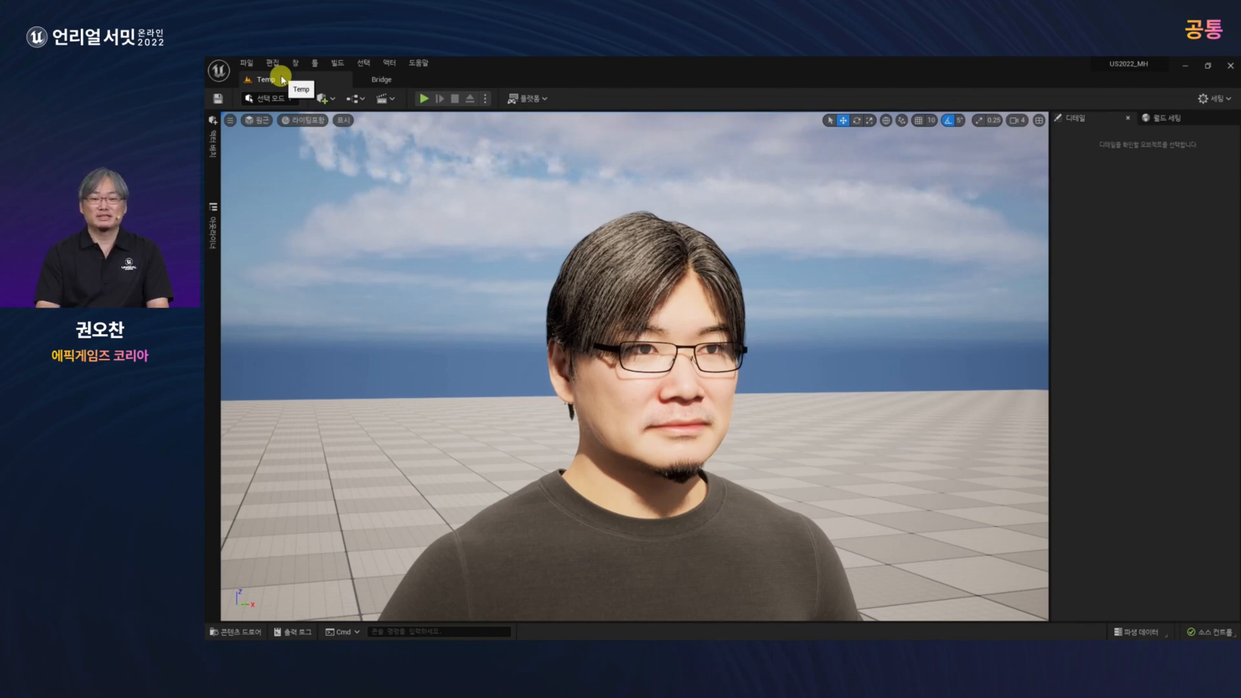
Create an IK Retargeter in the US2022_MH/_Demo/IKRetargeter folder with IK_MarkerMan as its source rig.
{"action": "key", "text": "ctrl+space"}
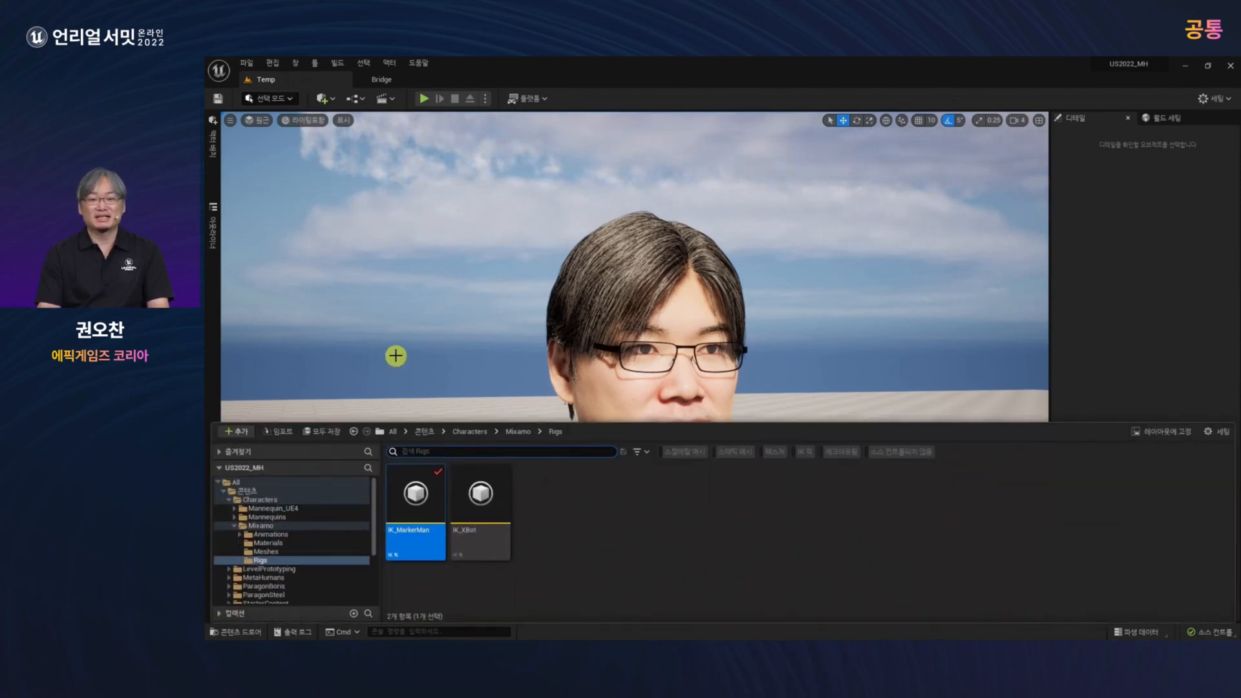
{"action": "scroll", "coordinate": [308, 562], "scroll_direction": "down", "scroll_amount": 4}
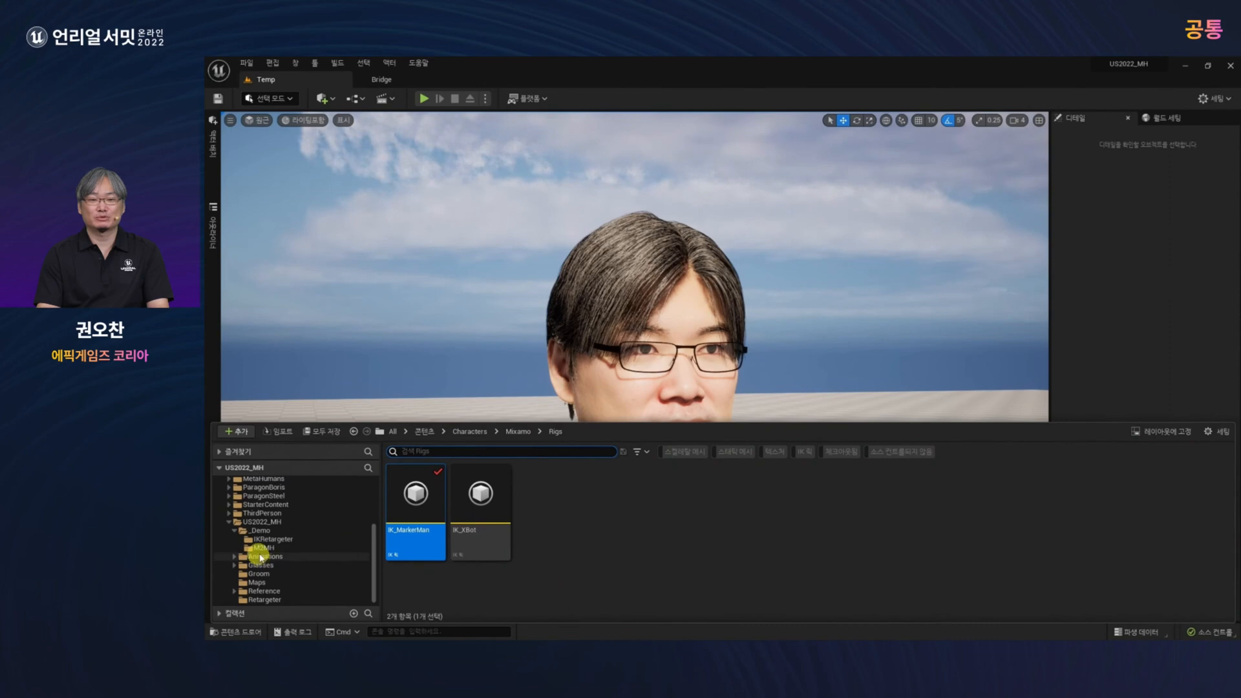
{"action": "left_click", "coordinate": [271, 539]}
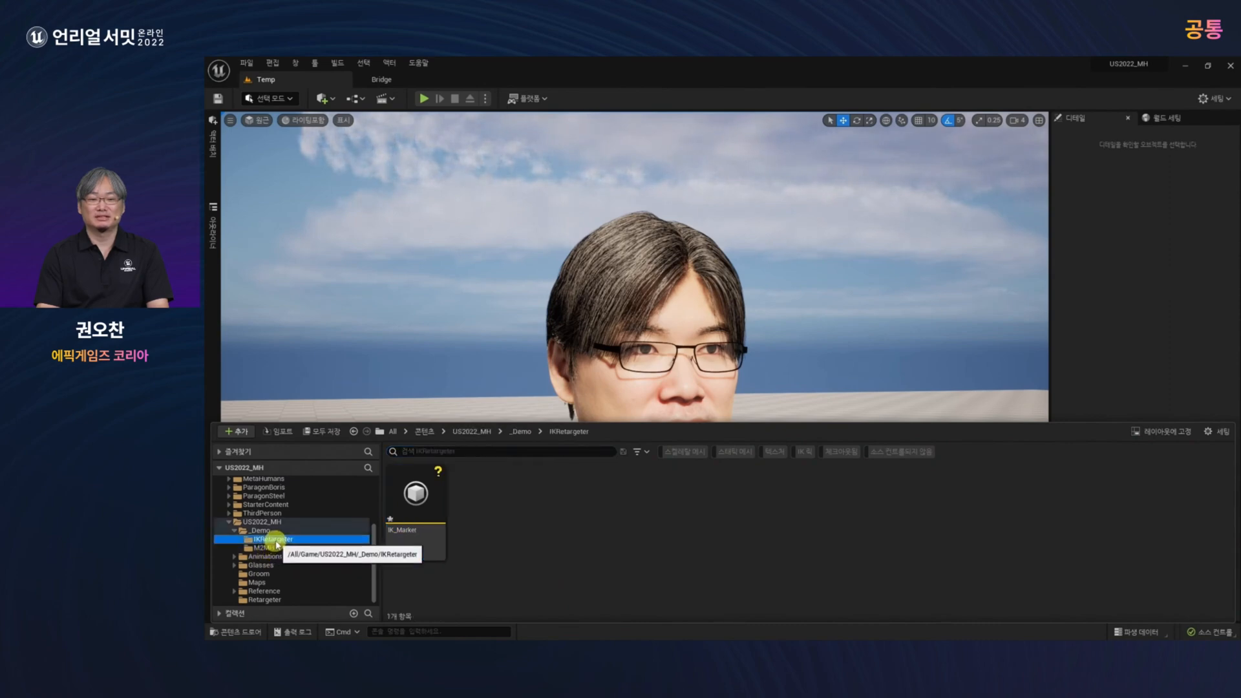
{"action": "right_click", "coordinate": [496, 512]}
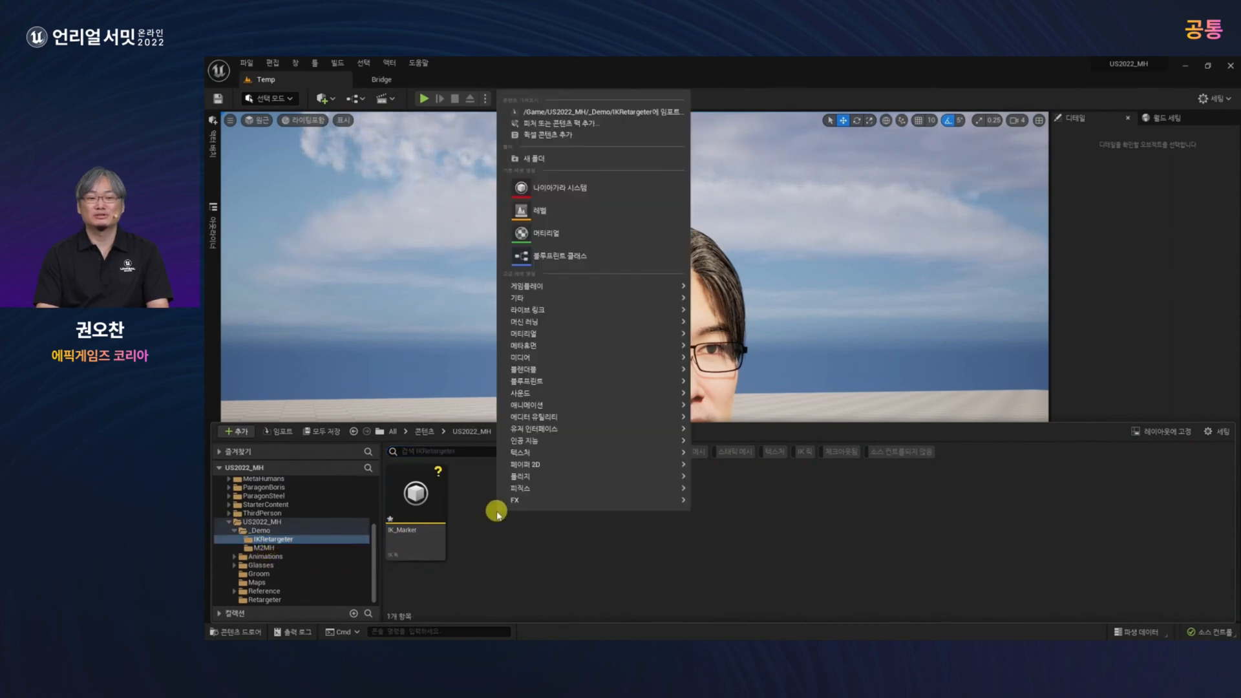
{"action": "mouse_move", "coordinate": [543, 404]}
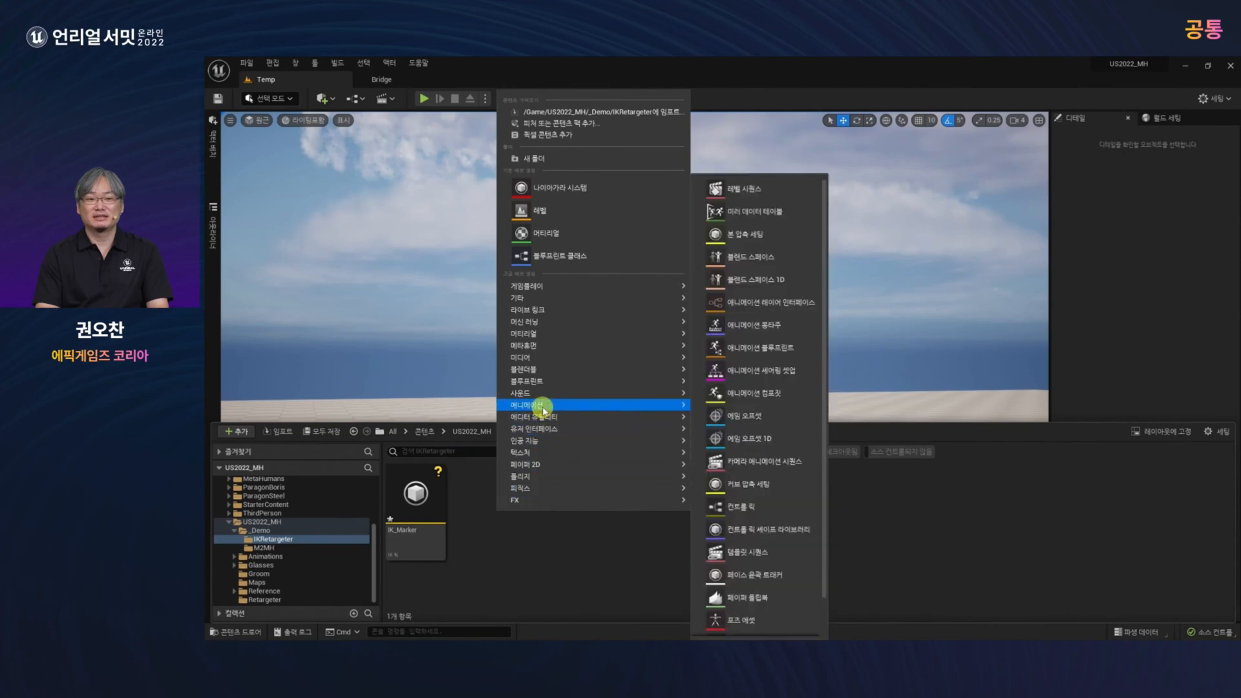
{"action": "left_click", "coordinate": [760, 603]}
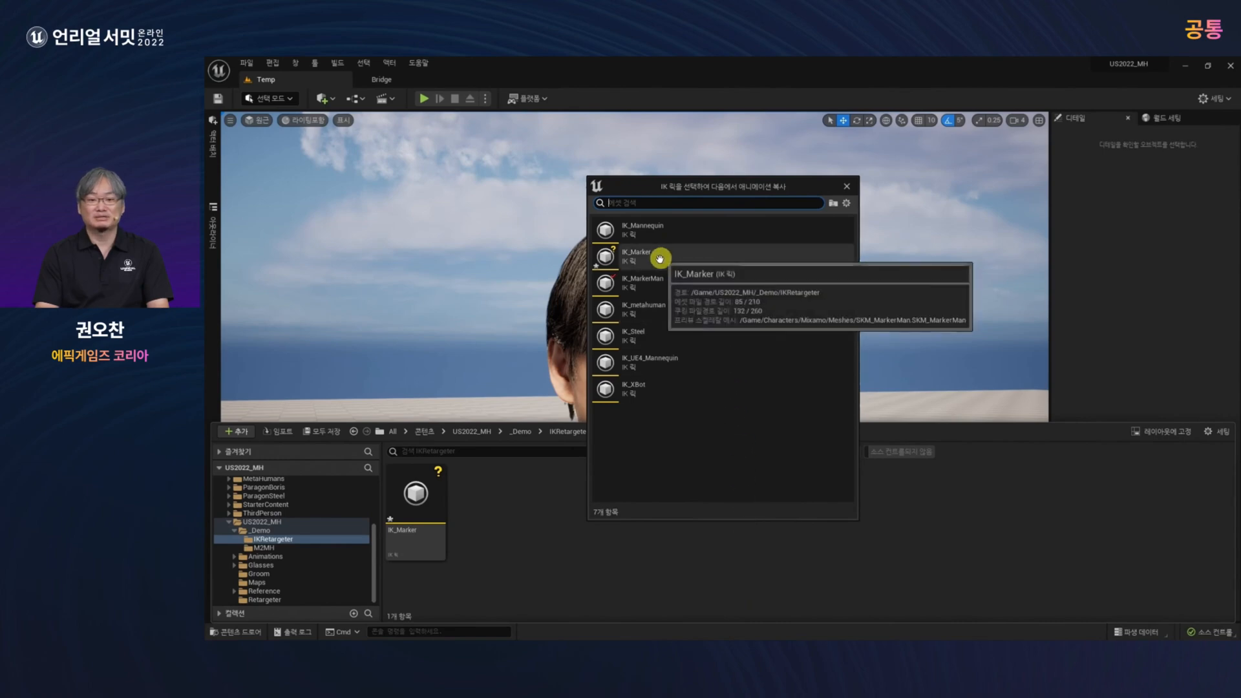
{"action": "left_click", "coordinate": [660, 277]}
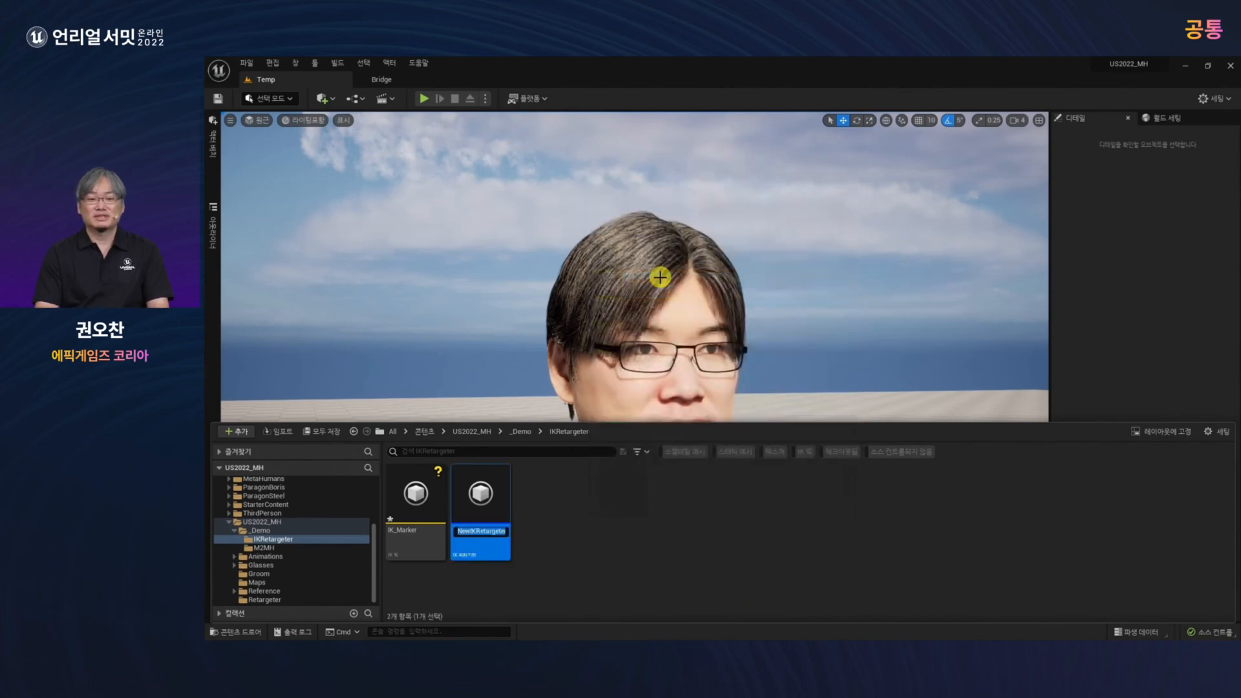
Name the new IK Retargeter IK_Marker2MH and open it for editing.
{"action": "type", "text": "M"}
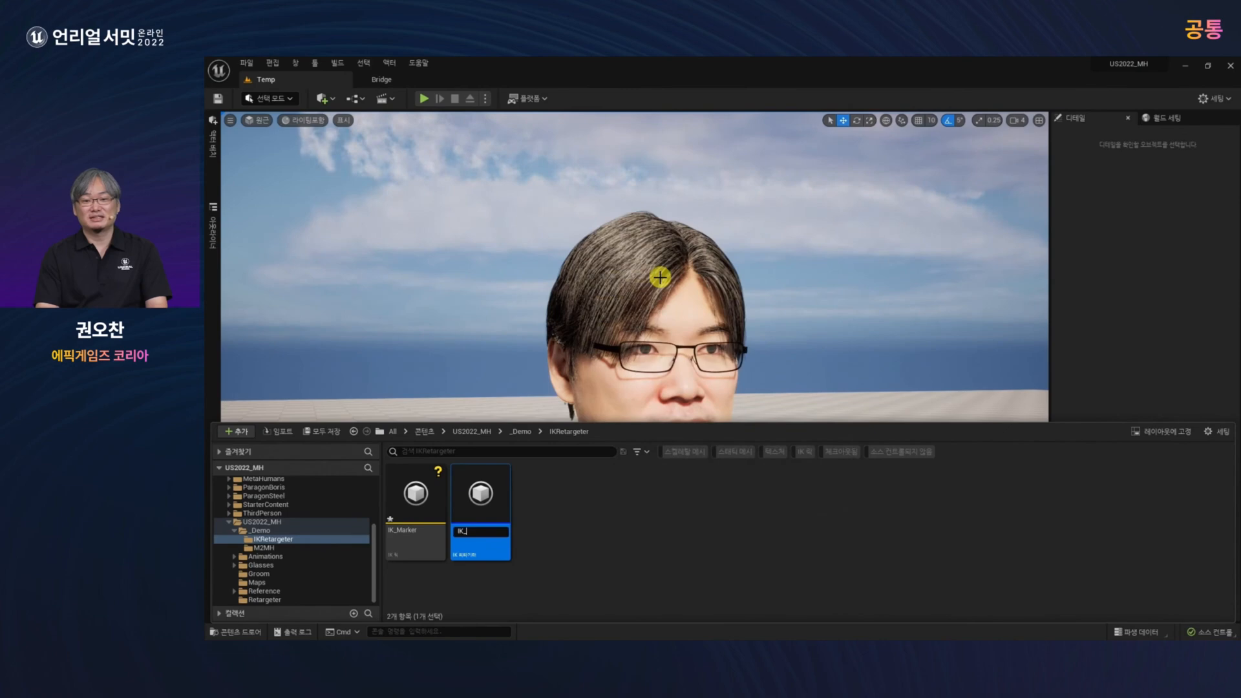
{"action": "type", "text": "arker"}
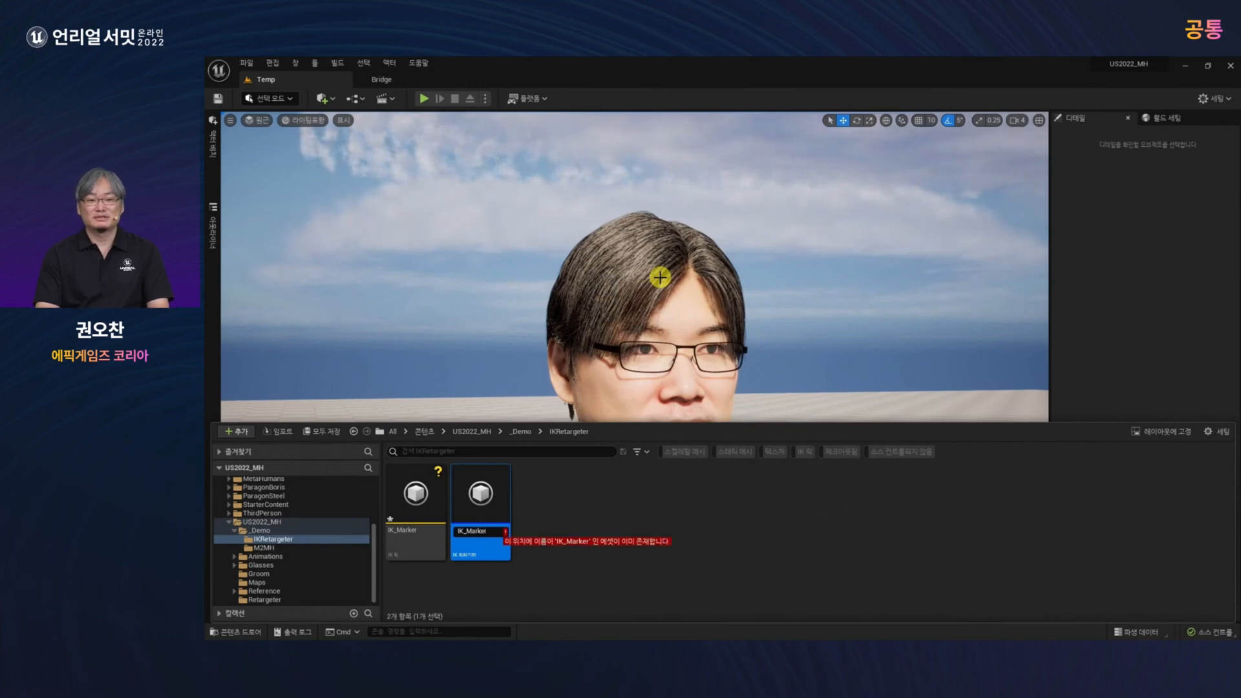
{"action": "type", "text": "2MH"}
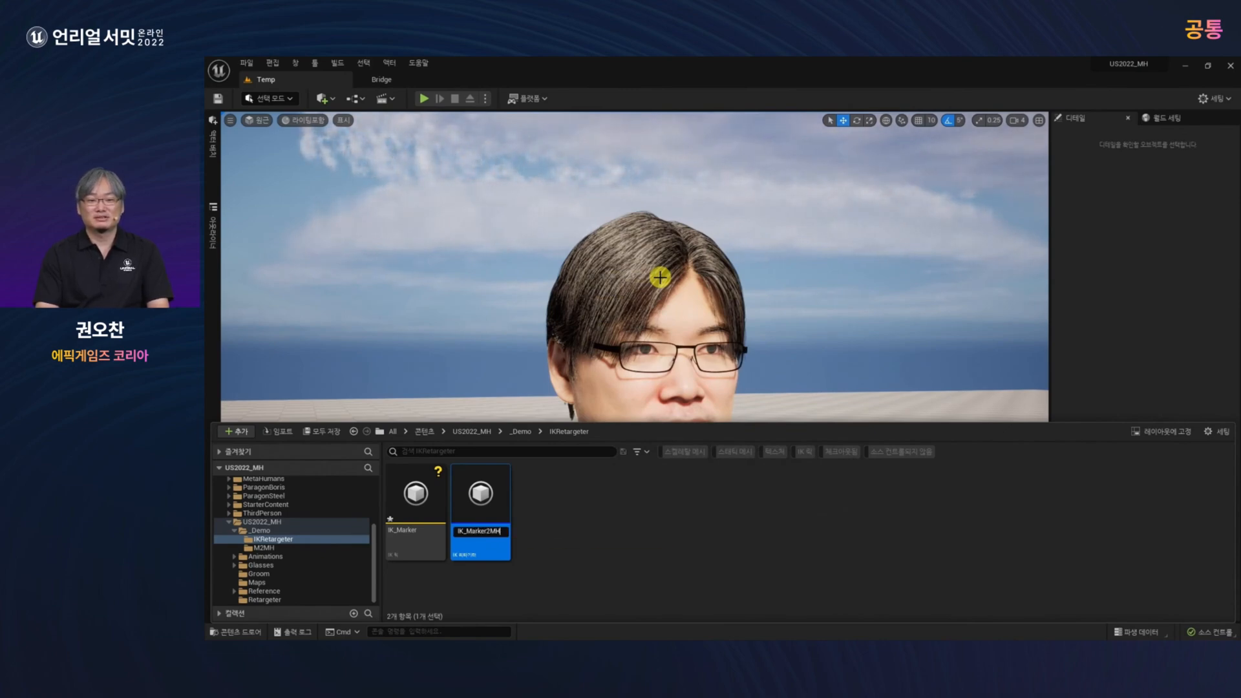
{"action": "double_click", "coordinate": [485, 510]}
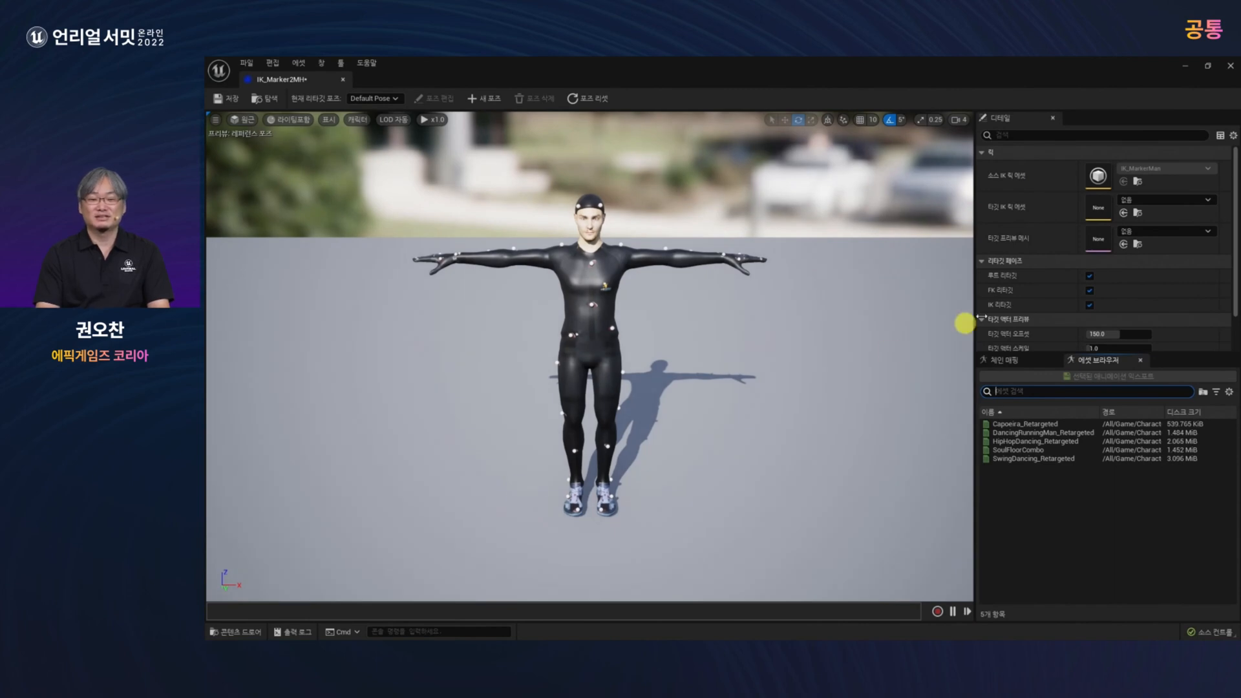
Set the target IK Rig to IK_metahuman and the target preview mesh to m_med_nrw_body_preview.
{"action": "left_click", "coordinate": [1154, 201]}
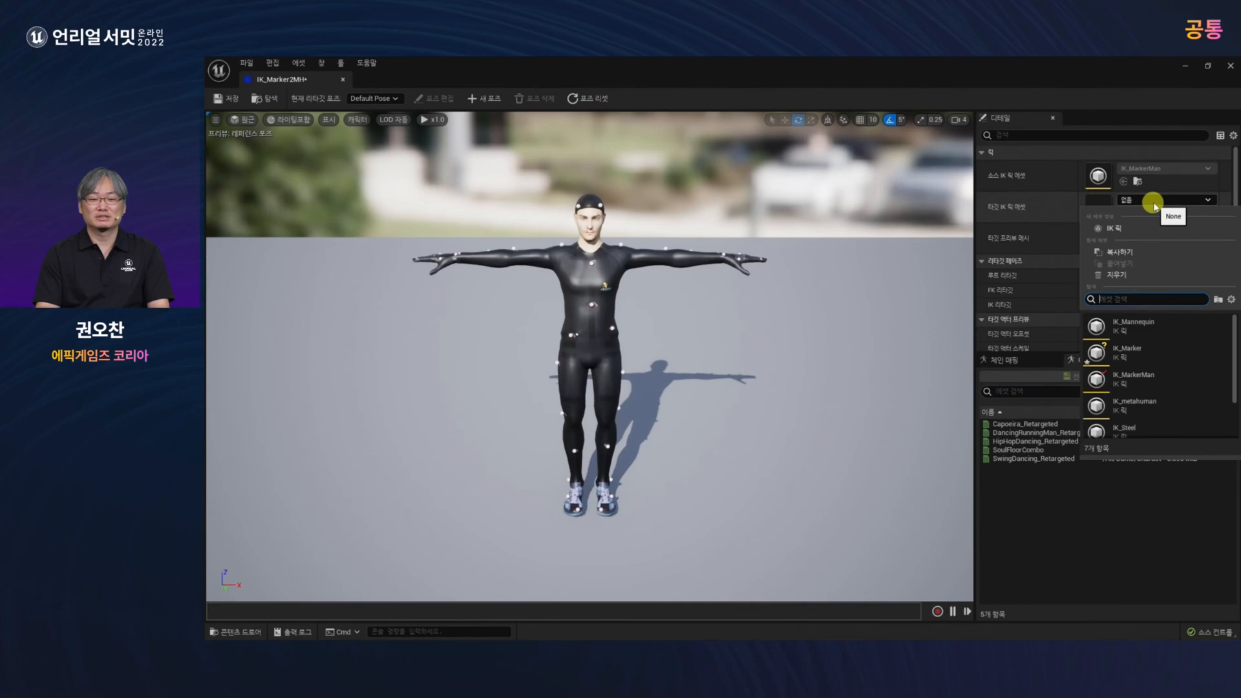
{"action": "left_click", "coordinate": [1154, 405]}
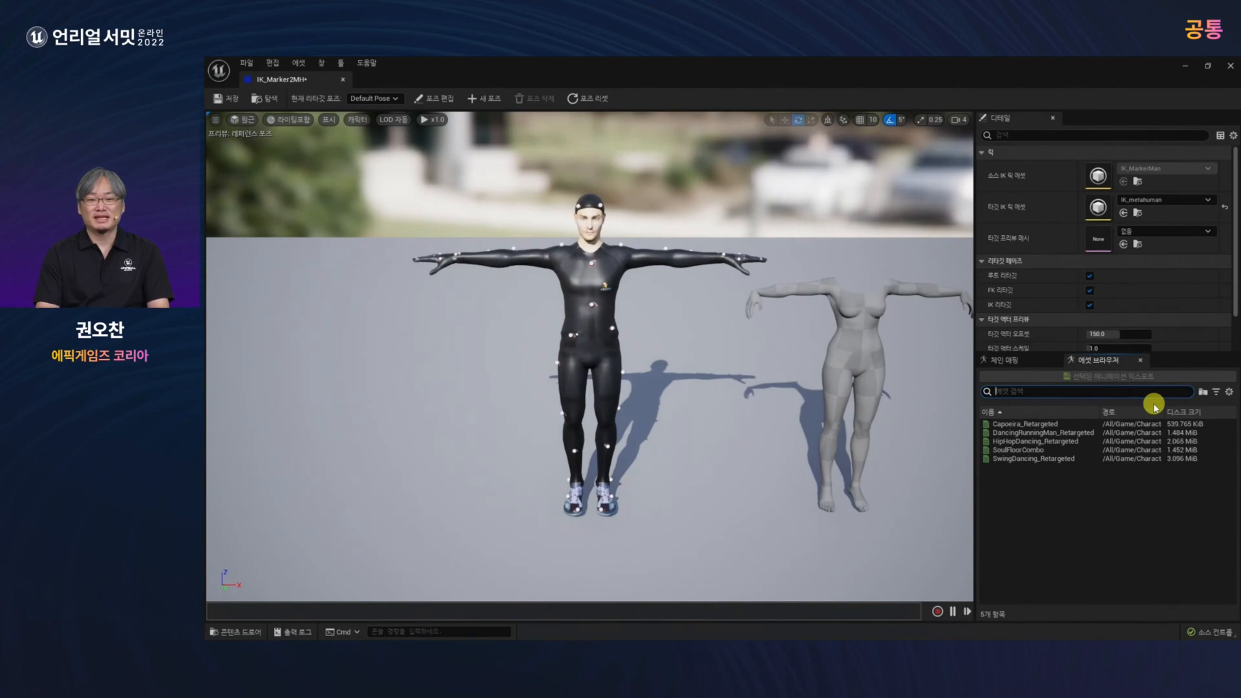
{"action": "left_click", "coordinate": [1164, 231]}
{"action": "left_click", "coordinate": [1138, 362]}
{"action": "scroll", "coordinate": [1144, 388], "scroll_direction": "down", "scroll_amount": 1}
{"action": "scroll", "coordinate": [1144, 388], "scroll_direction": "down", "scroll_amount": 10}
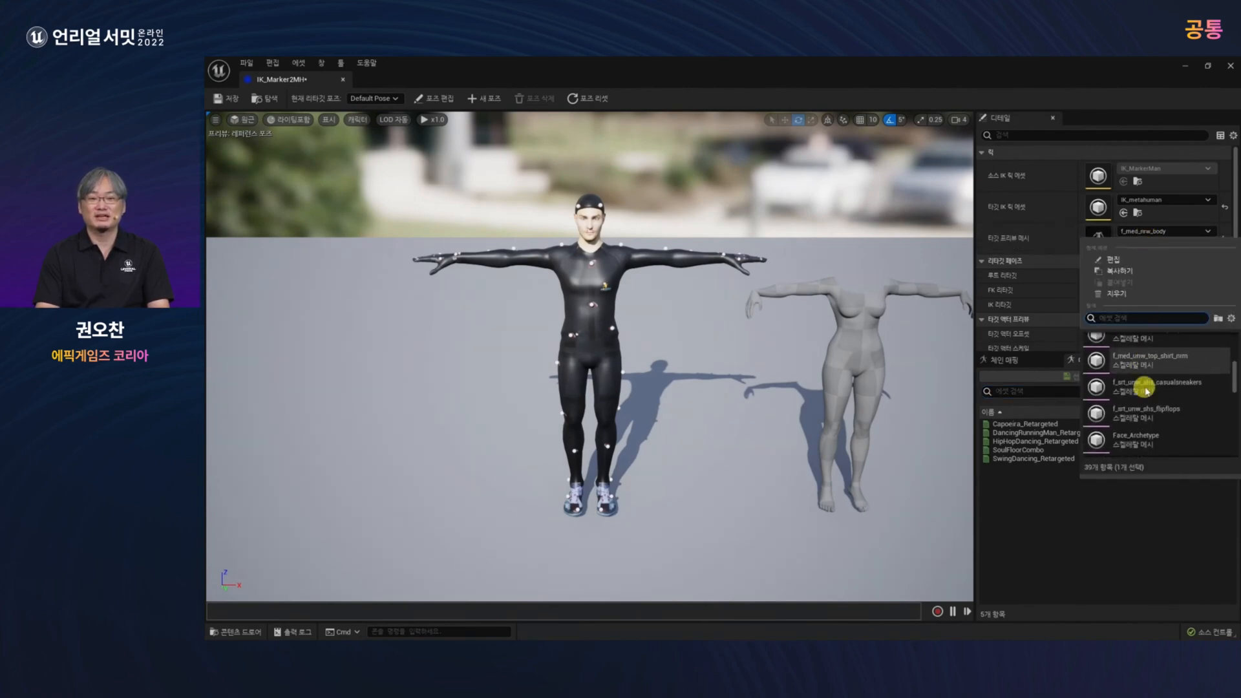
{"action": "scroll", "coordinate": [1144, 388], "scroll_direction": "up", "scroll_amount": 5}
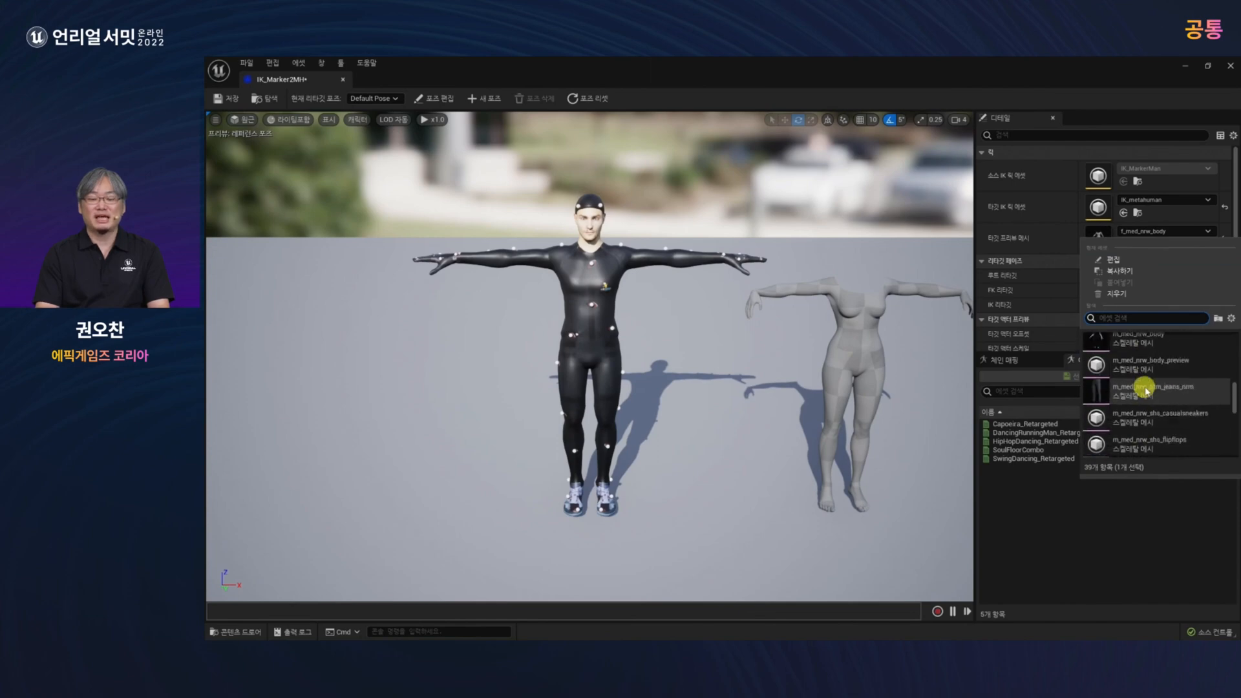
{"action": "scroll", "coordinate": [1146, 391], "scroll_direction": "down", "scroll_amount": 1}
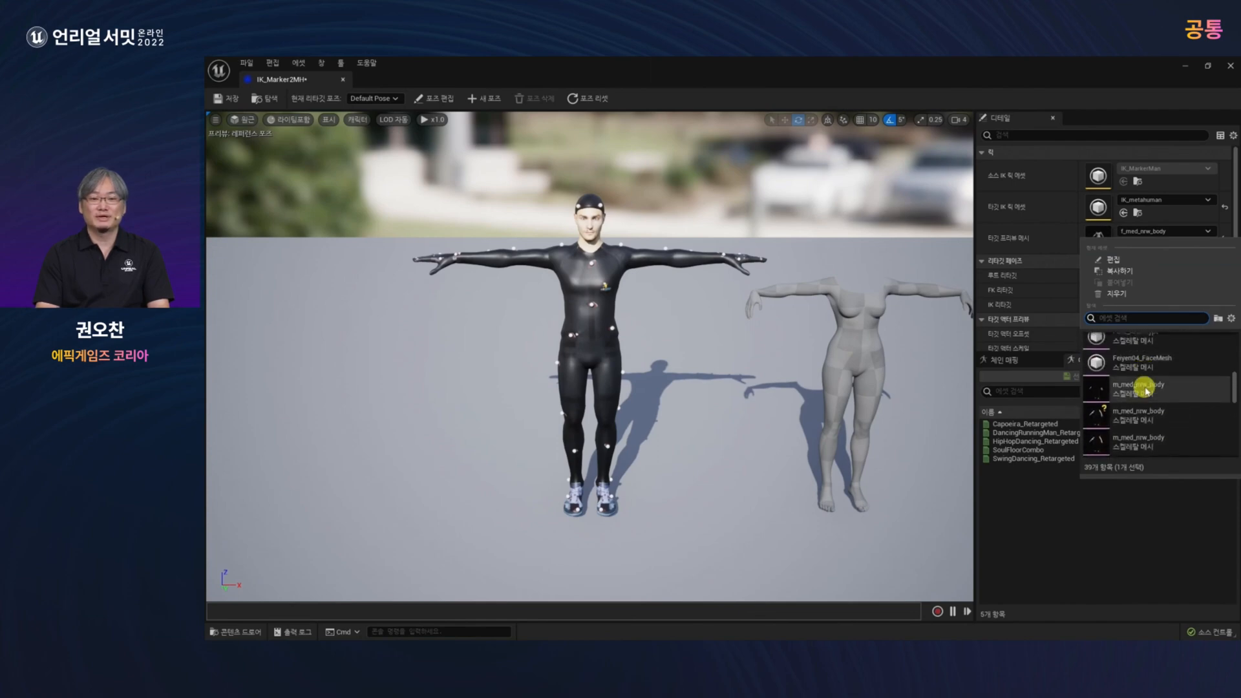
{"action": "scroll", "coordinate": [1146, 391], "scroll_direction": "down", "scroll_amount": 1}
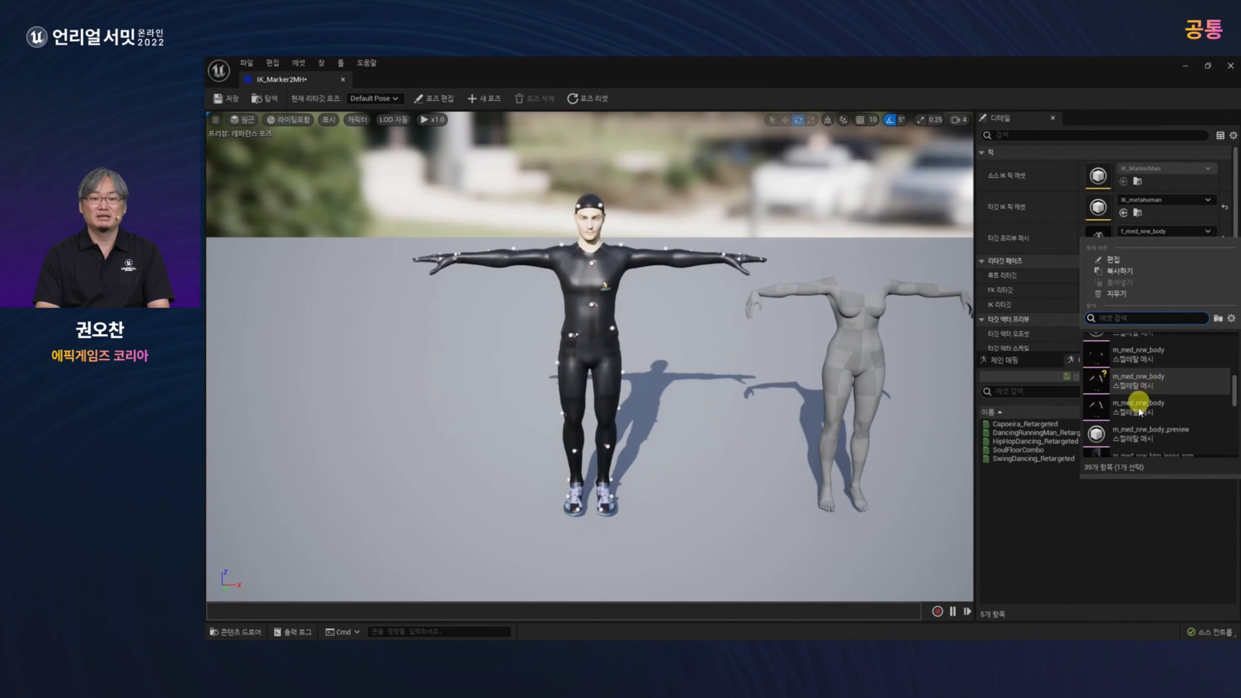
{"action": "left_click", "coordinate": [1135, 431]}
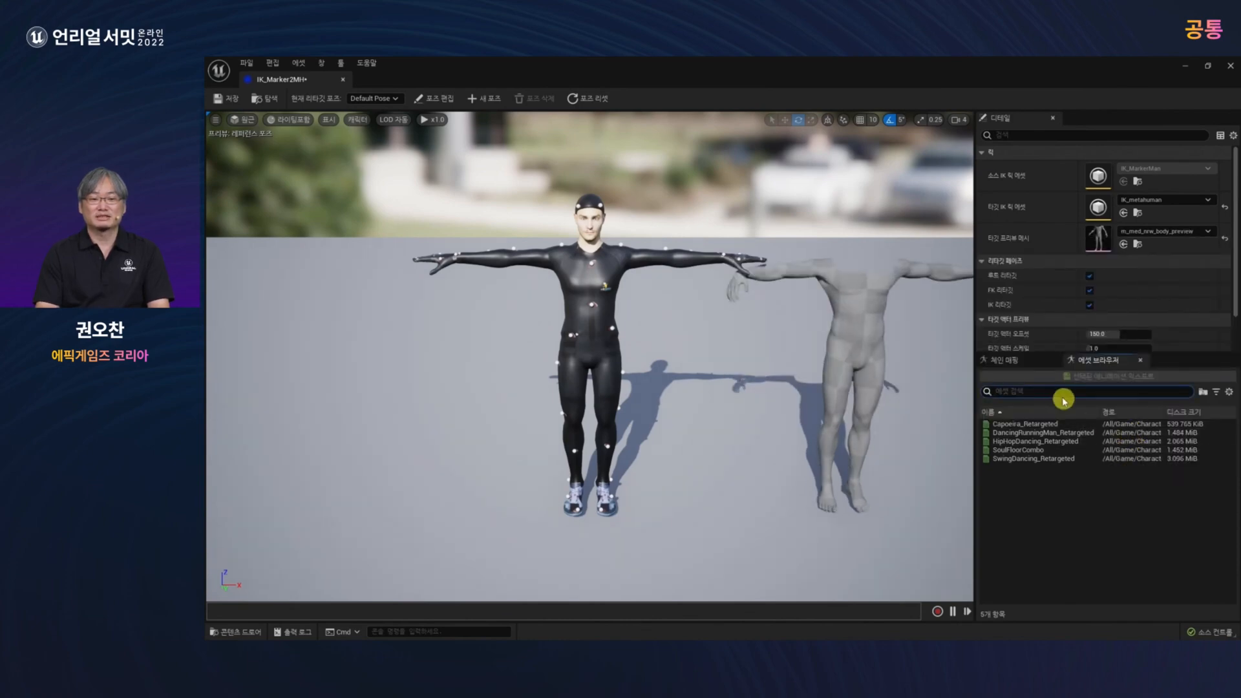
Show the chain mapping and create a new retarget pose named TPose.
{"action": "left_click", "coordinate": [1017, 360]}
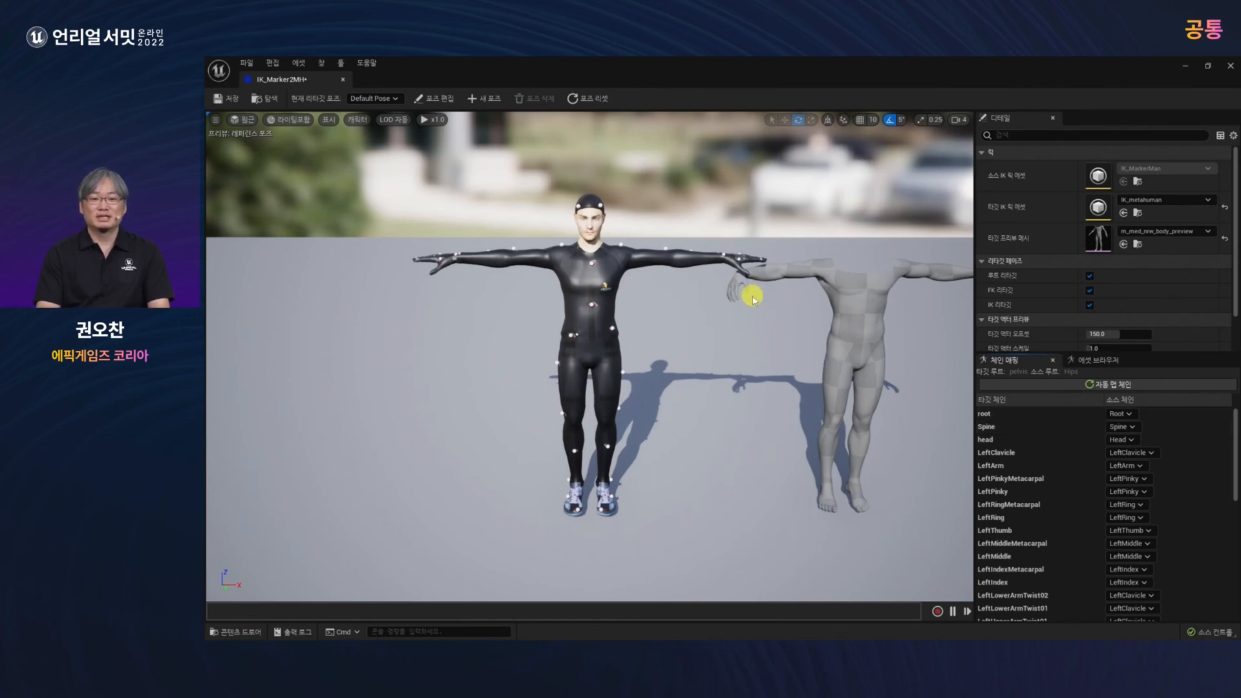
{"action": "middle_click_drag", "start_coordinate": [732, 343], "coordinate": [749, 338]}
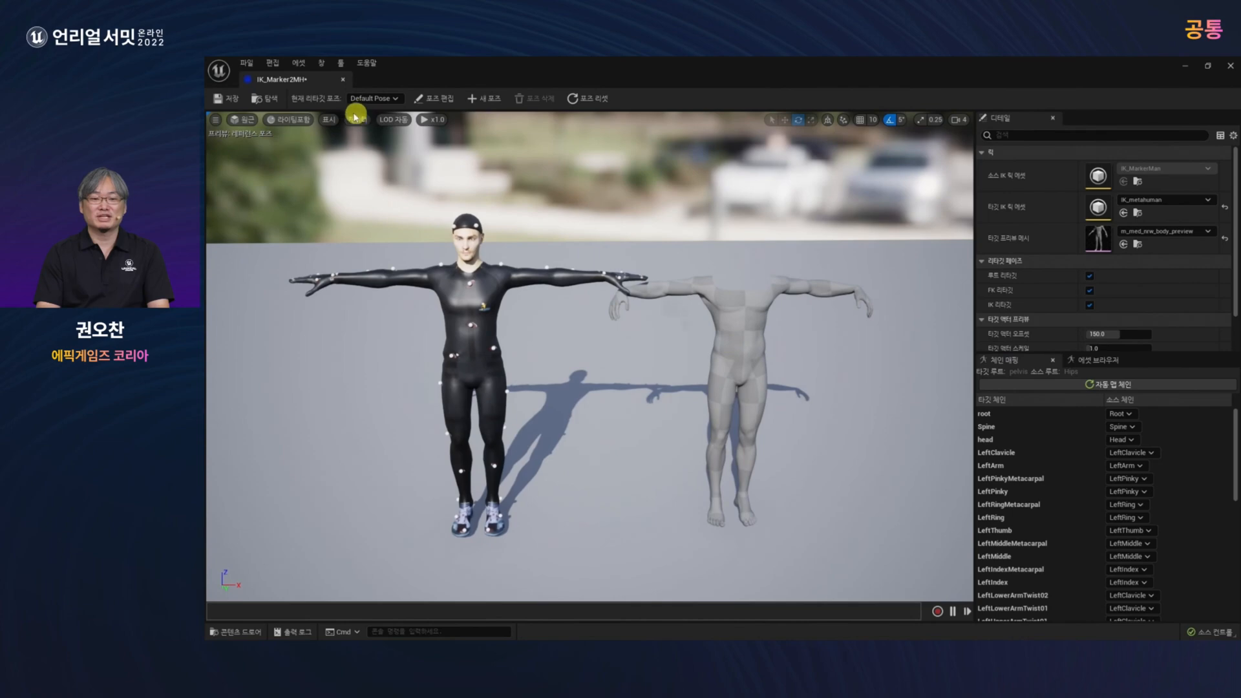
{"action": "left_click", "coordinate": [486, 99]}
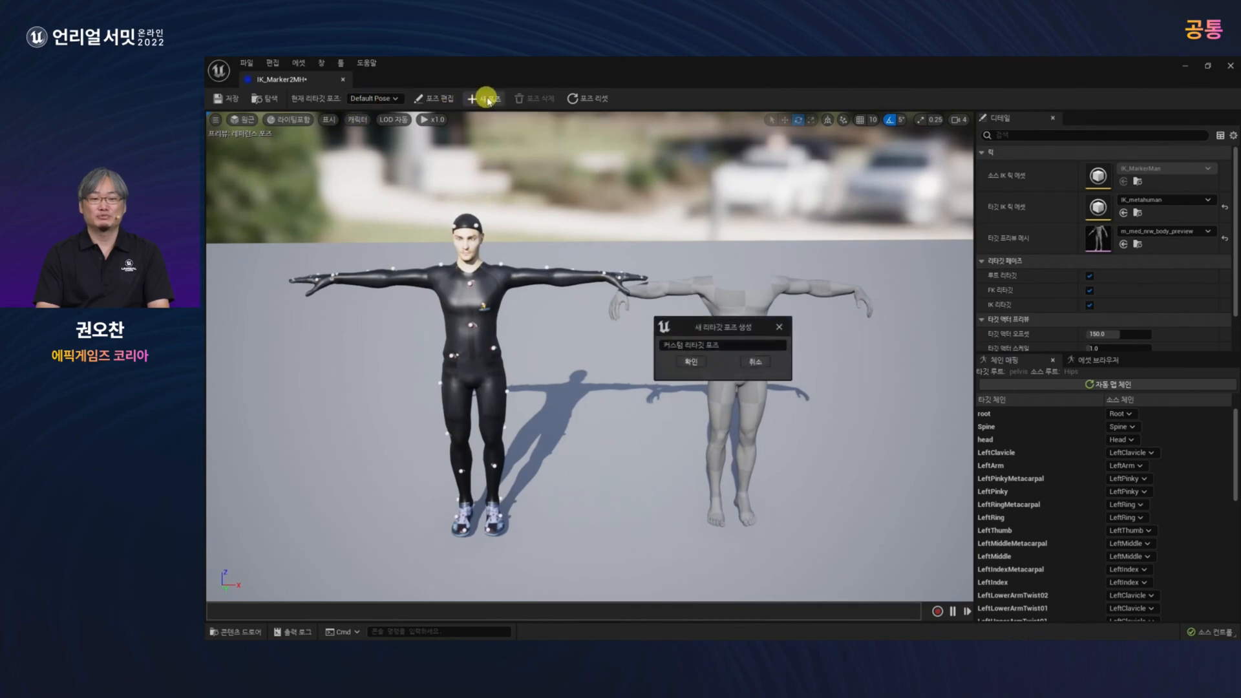
{"action": "left_click_drag", "start_coordinate": [740, 347], "coordinate": [607, 341]}
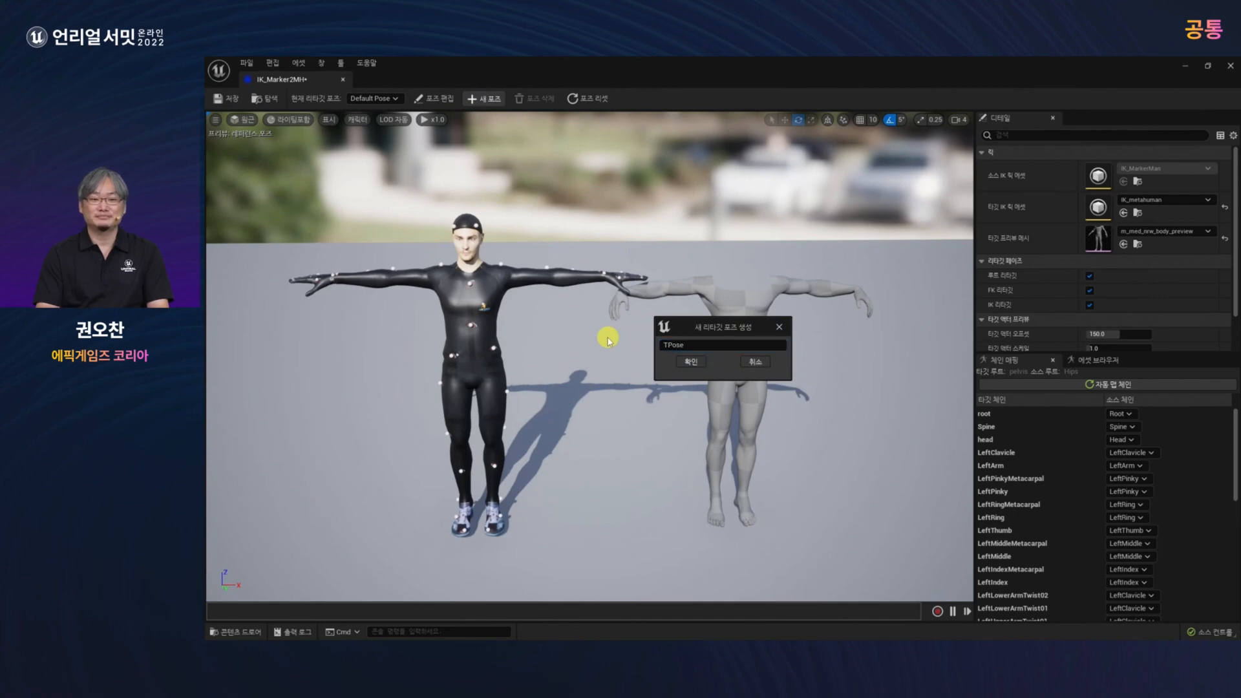
{"action": "left_click", "coordinate": [692, 362]}
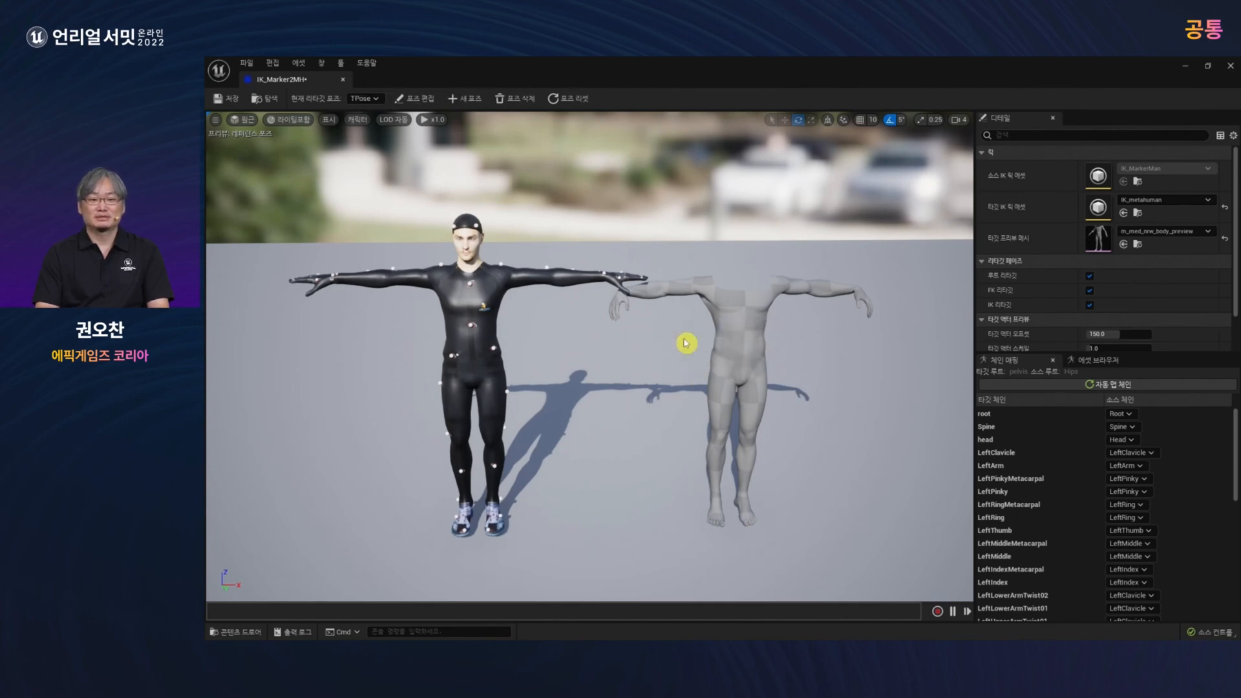
Start editing the TPose retarget pose and set the bone draw size to 0.5.
{"action": "left_click", "coordinate": [421, 101]}
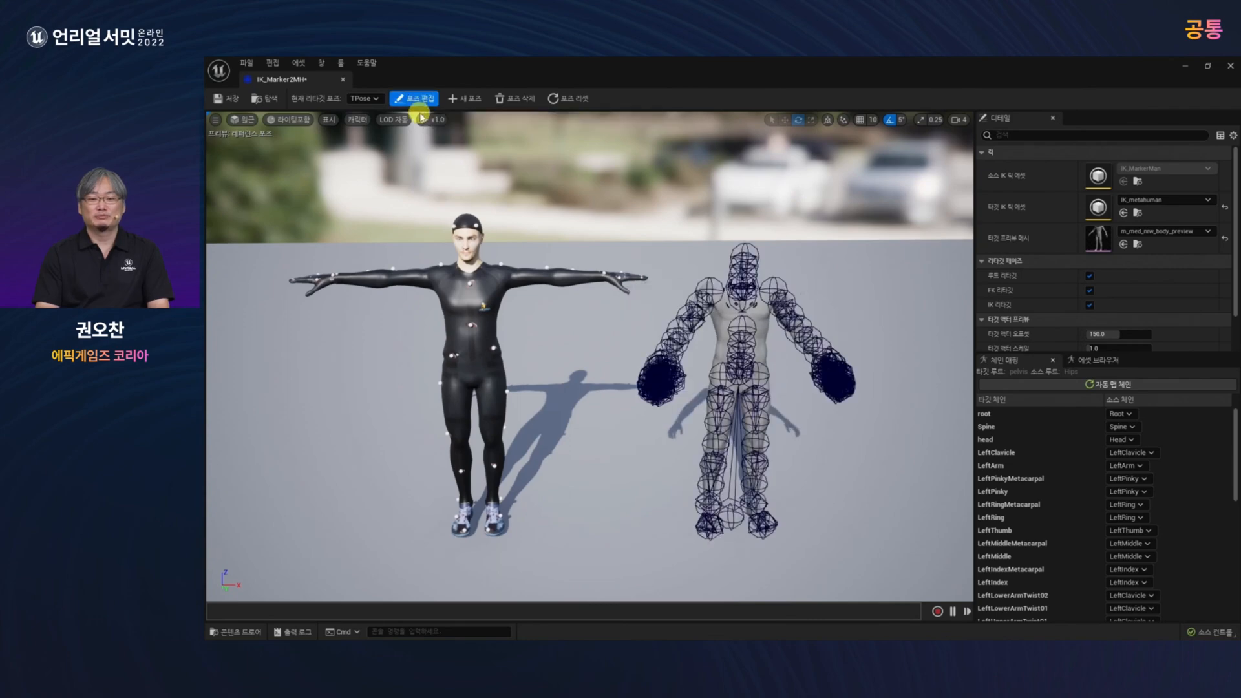
{"action": "scroll", "coordinate": [1078, 313], "scroll_direction": "down", "scroll_amount": 1}
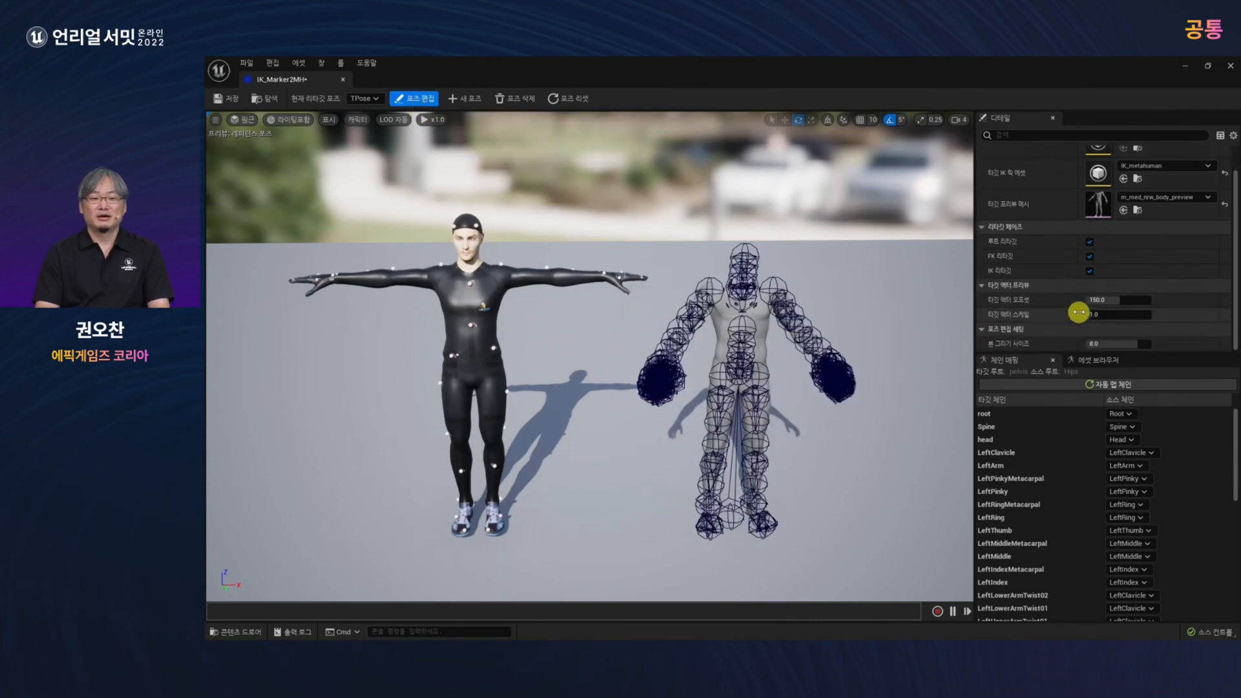
{"action": "left_click", "coordinate": [1122, 343]}
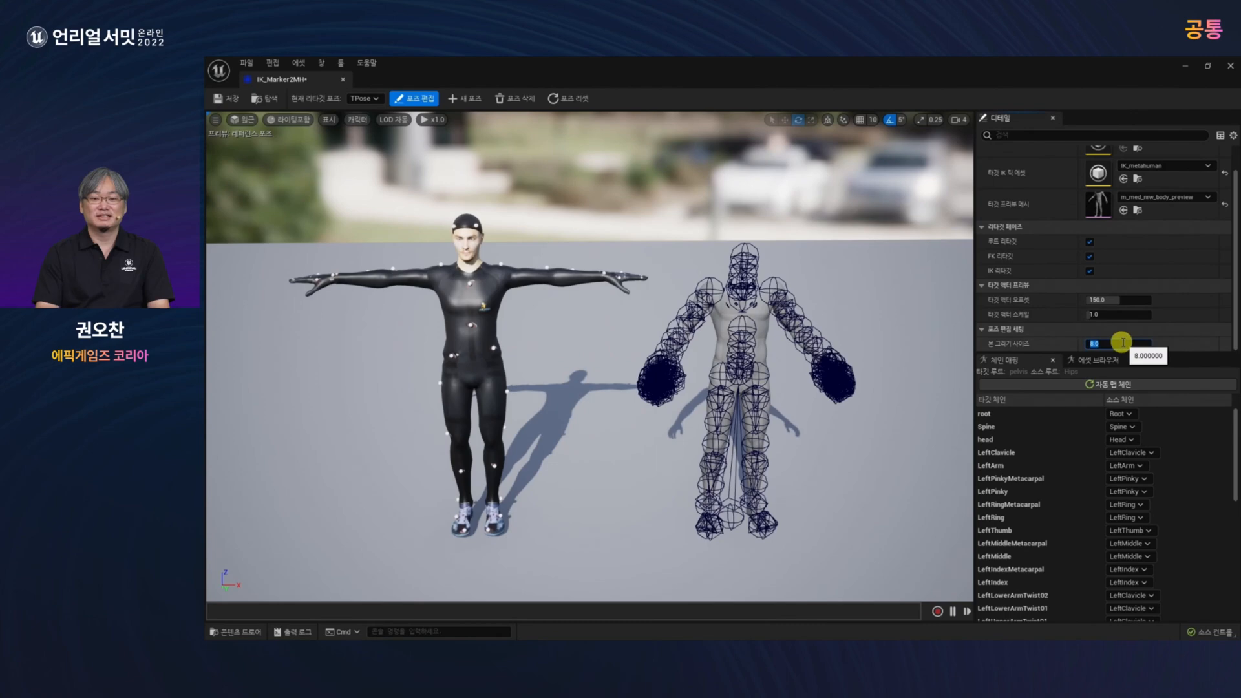
{"action": "type", "text": "0.5"}
{"action": "key", "text": "Return"}
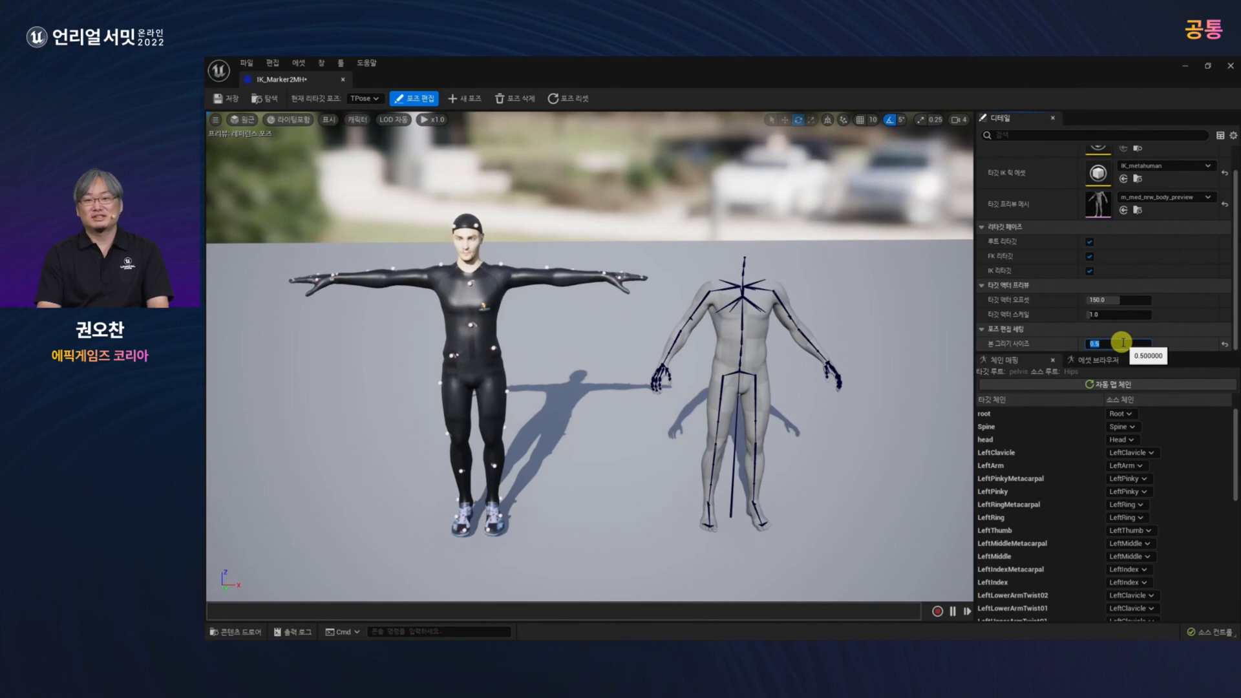
Rotate the MetaHuman target's right upper arm and forearm outward to match the source character's T-pose.
{"action": "left_click_drag", "start_coordinate": [738, 360], "coordinate": [739, 370], "text": "alt"}
{"action": "scroll", "coordinate": [743, 371], "scroll_direction": "up", "scroll_amount": 6}
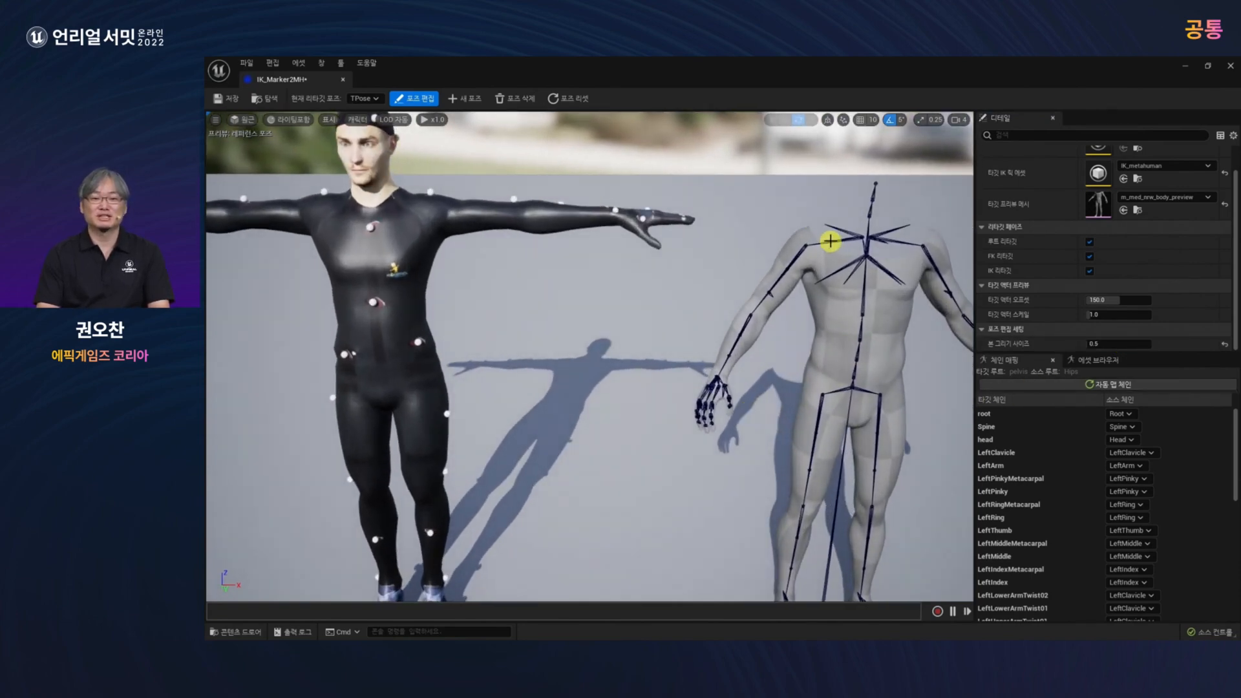
{"action": "left_click", "coordinate": [830, 241]}
{"action": "left_click_drag", "start_coordinate": [812, 211], "coordinate": [779, 195]}
{"action": "left_click", "coordinate": [781, 260]}
{"action": "left_click_drag", "start_coordinate": [777, 431], "coordinate": [784, 485], "text": "alt"}
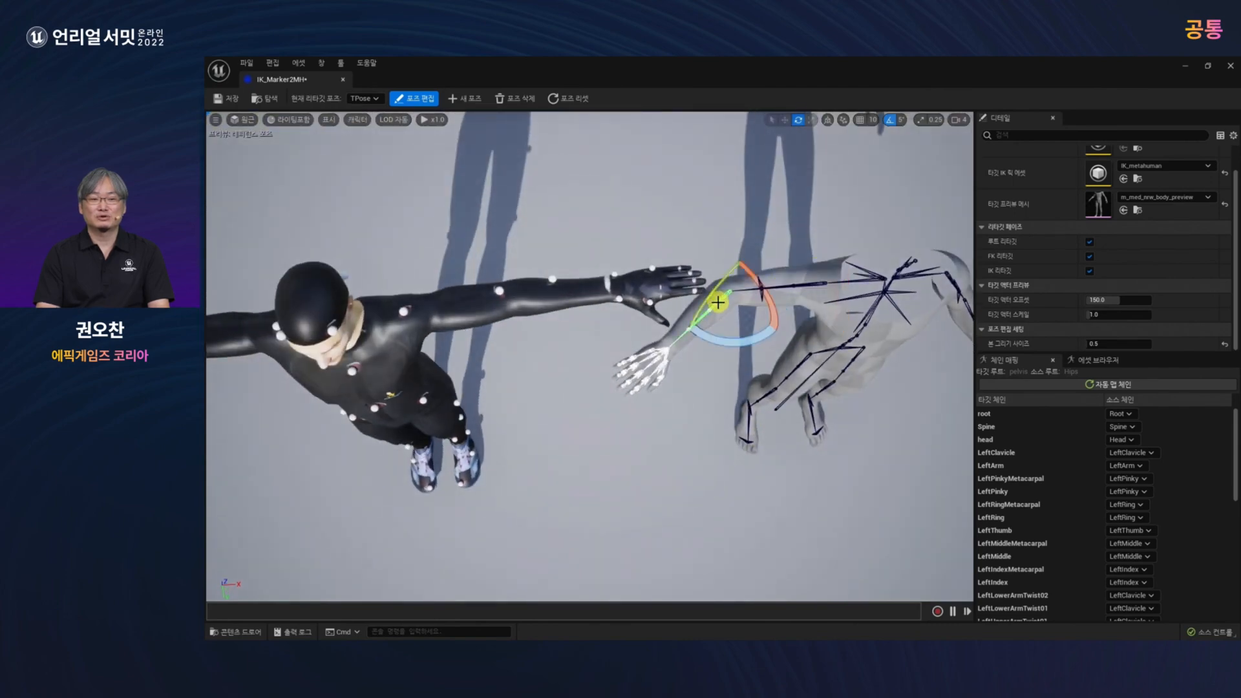
{"action": "left_click_drag", "start_coordinate": [717, 302], "coordinate": [675, 329]}
Rotate the base joint of the target's right little finger to bring it in line with the hand.
{"action": "left_click_drag", "start_coordinate": [720, 391], "coordinate": [717, 366], "text": "alt"}
{"action": "right_click_drag", "start_coordinate": [679, 392], "coordinate": [678, 425], "text": "alt"}
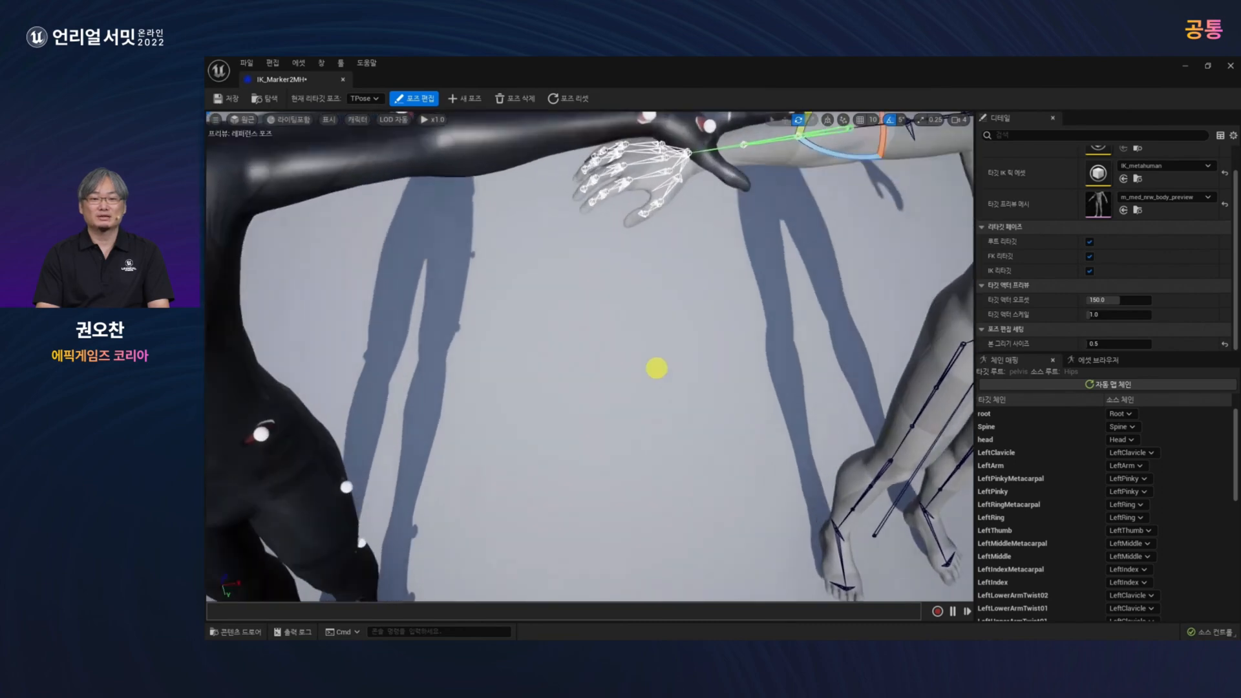
{"action": "middle_click_drag", "start_coordinate": [660, 375], "coordinate": [654, 365], "text": "alt"}
{"action": "right_click_drag", "start_coordinate": [654, 365], "coordinate": [656, 392], "text": "alt"}
{"action": "middle_click_drag", "start_coordinate": [656, 392], "coordinate": [657, 396], "text": "alt"}
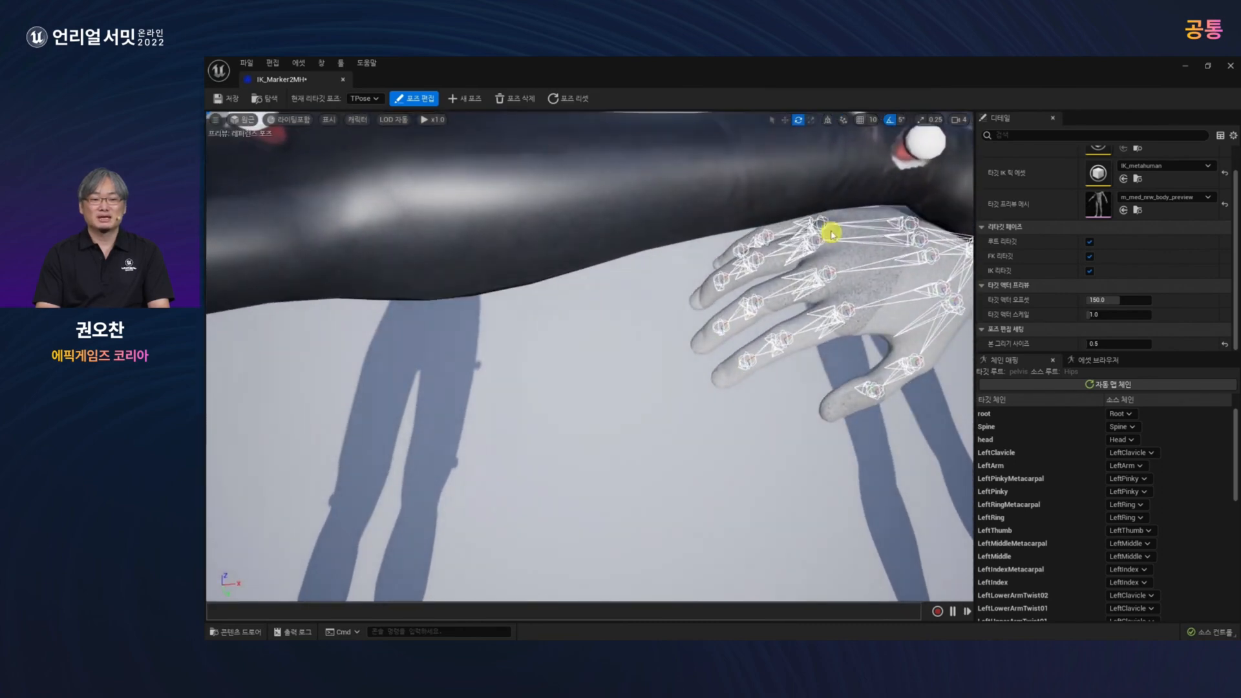
{"action": "left_click", "coordinate": [820, 223]}
{"action": "left_click_drag", "start_coordinate": [830, 193], "coordinate": [869, 200]}
{"action": "left_click_drag", "start_coordinate": [806, 390], "coordinate": [802, 355], "text": "alt"}
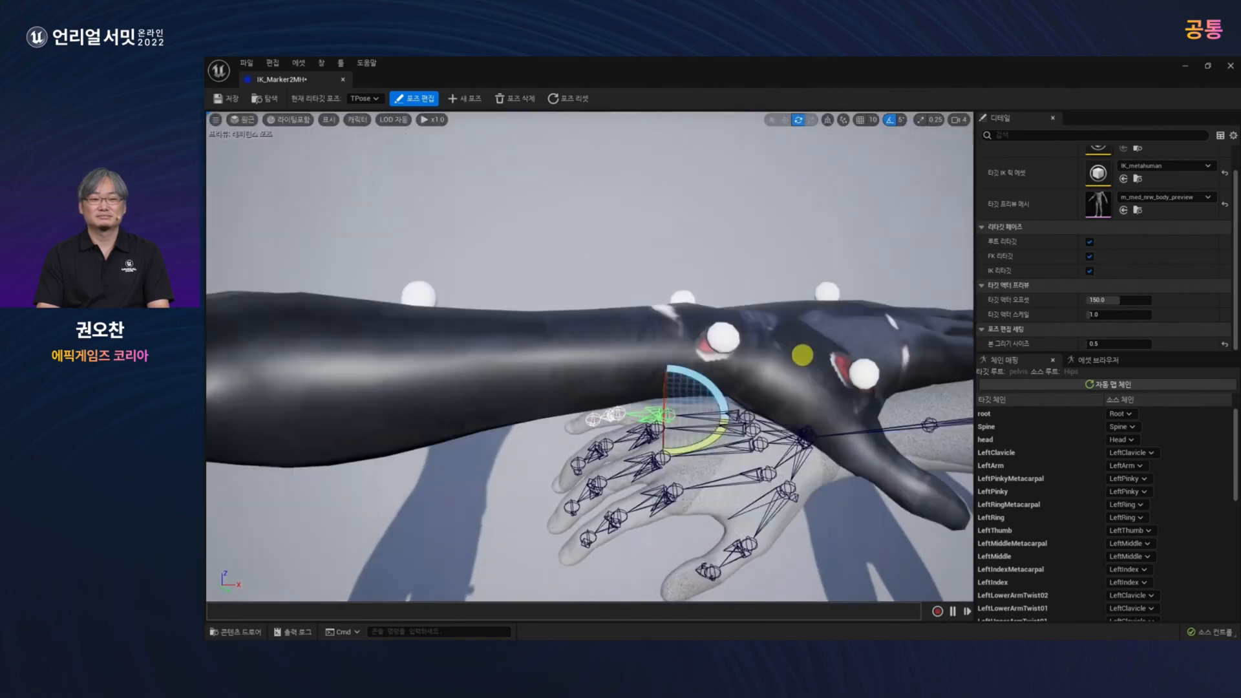
{"action": "left_click_drag", "start_coordinate": [781, 479], "coordinate": [782, 446], "text": "alt"}
{"action": "left_click_drag", "start_coordinate": [728, 275], "coordinate": [721, 267]}
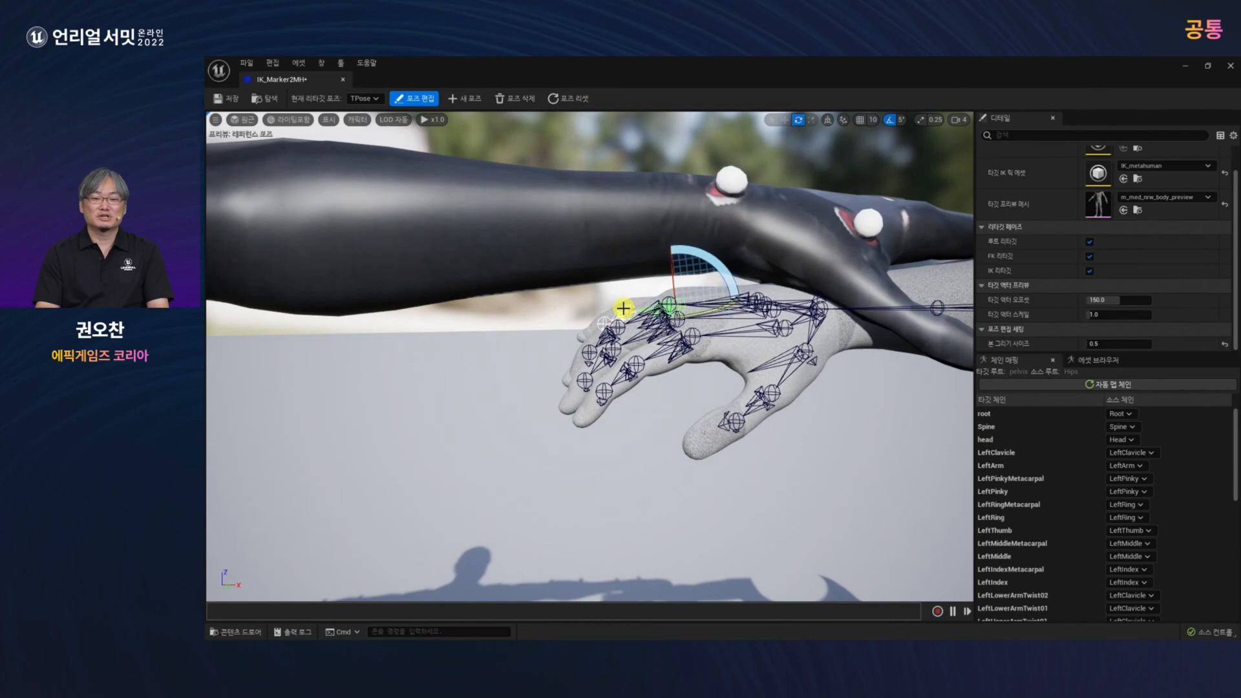
Straighten the remaining joints of the outer fingers on the target's right hand.
{"action": "left_click", "coordinate": [622, 308]}
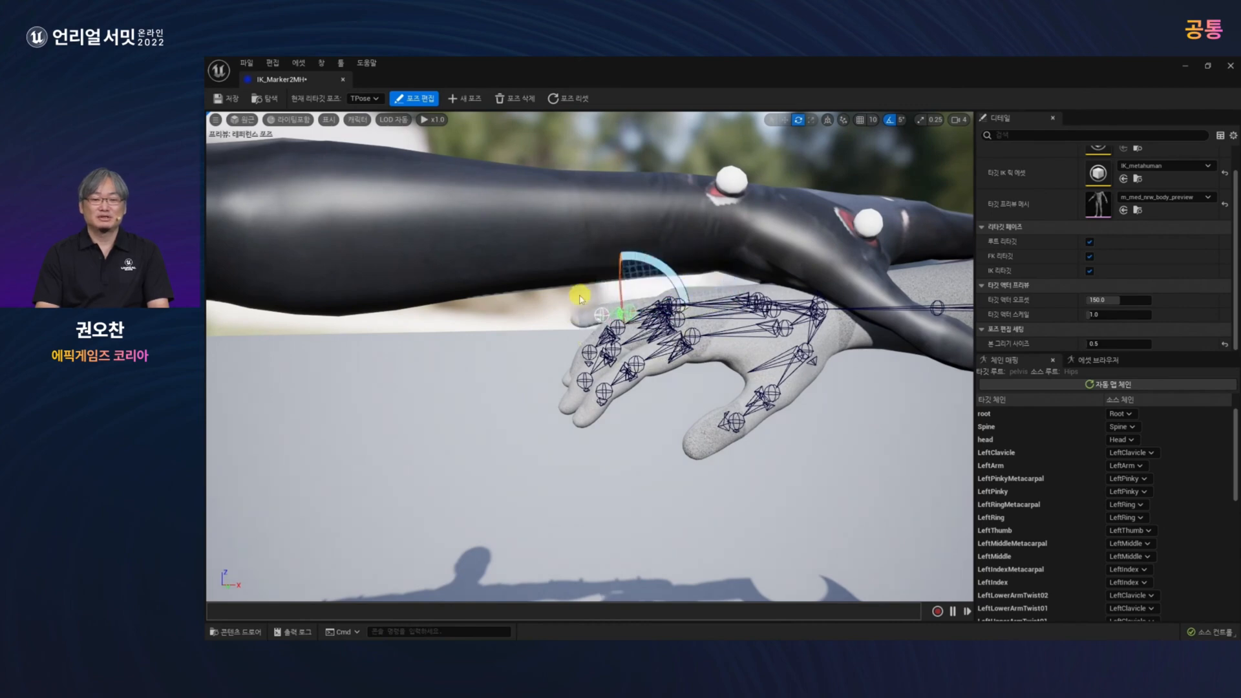
{"action": "left_click_drag", "start_coordinate": [633, 268], "coordinate": [643, 273]}
{"action": "left_click_drag", "start_coordinate": [692, 333], "coordinate": [679, 309]}
{"action": "left_click", "coordinate": [672, 305]}
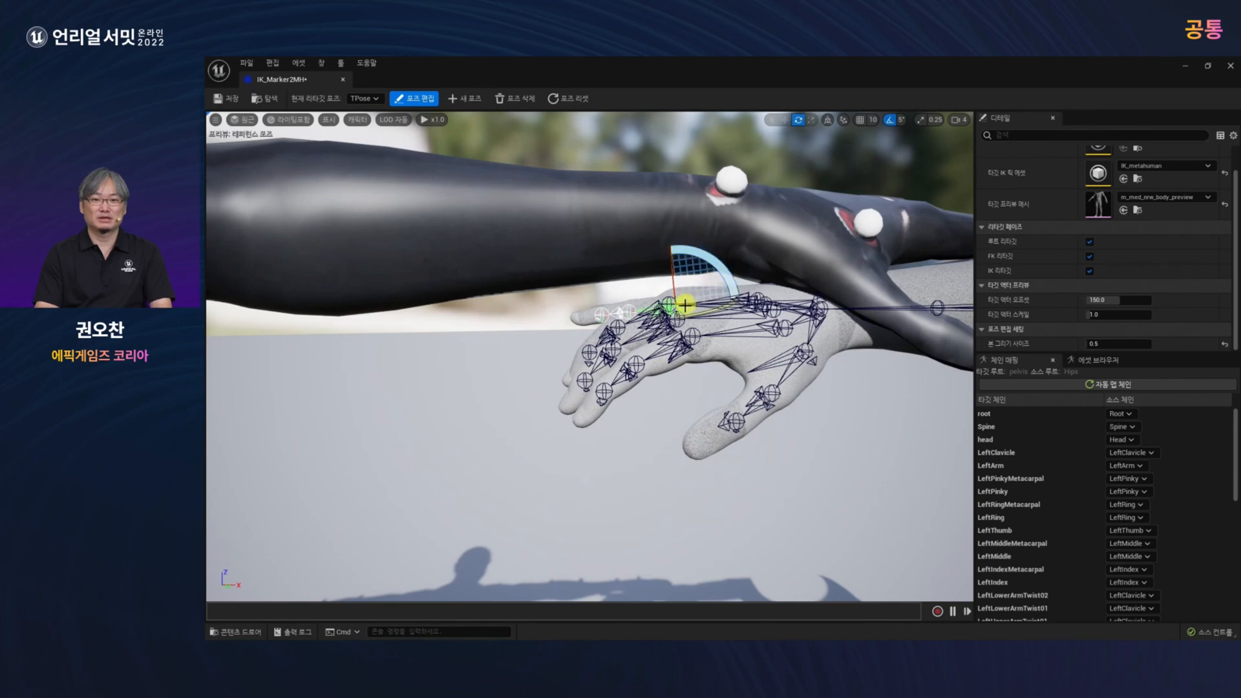
{"action": "mouse_move", "coordinate": [666, 285]}
{"action": "left_mouse_down"}
{"action": "mouse_move", "coordinate": [627, 269]}
{"action": "mouse_move", "coordinate": [607, 296]}
{"action": "mouse_move", "coordinate": [649, 272]}
{"action": "left_mouse_up"}
{"action": "left_click", "coordinate": [571, 309]}
{"action": "left_click_drag", "start_coordinate": [566, 262], "coordinate": [562, 266]}
Rotate the base and second joints of the right hand's middle finger upward so the finger points straight out.
{"action": "left_click", "coordinate": [682, 320]}
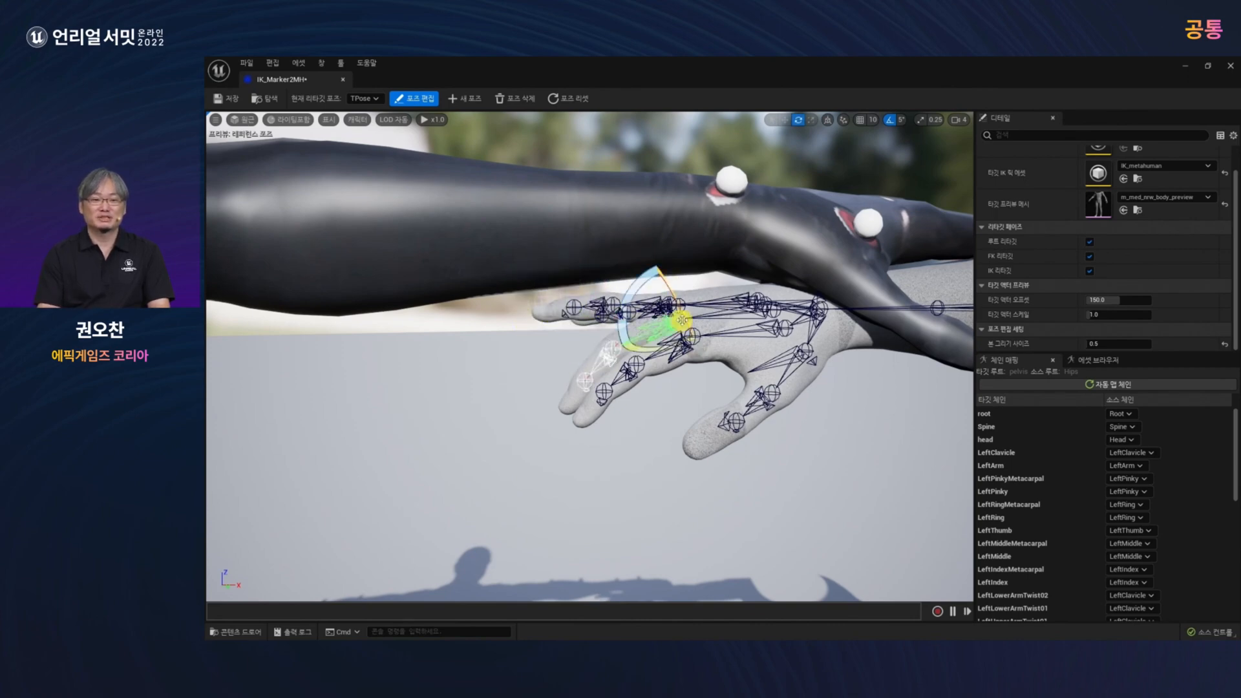
{"action": "left_click_drag", "start_coordinate": [656, 270], "coordinate": [665, 246]}
{"action": "left_click", "coordinate": [601, 323]}
{"action": "left_click_drag", "start_coordinate": [569, 284], "coordinate": [604, 255]}
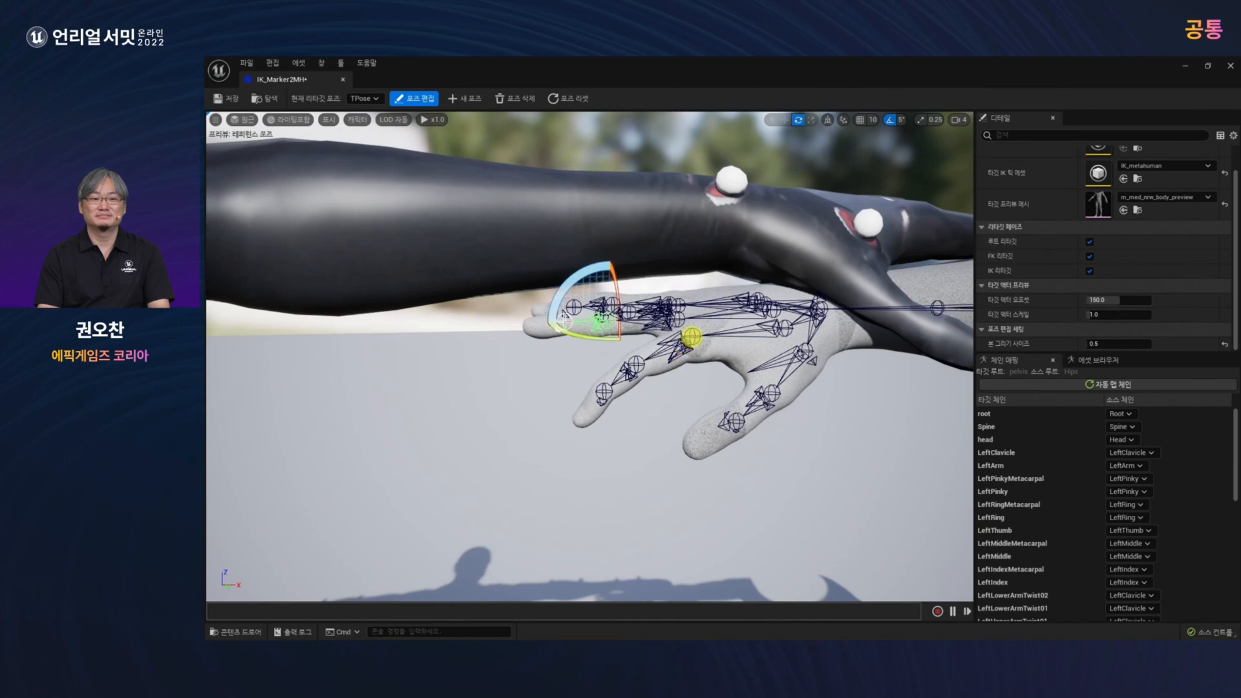
Rotate the base and second joints of the right hand's index finger to extend it level with the other fingers.
{"action": "left_click", "coordinate": [690, 337]}
{"action": "mouse_move", "coordinate": [666, 282]}
{"action": "left_mouse_down"}
{"action": "mouse_move", "coordinate": [665, 269]}
{"action": "mouse_move", "coordinate": [656, 288]}
{"action": "left_mouse_up"}
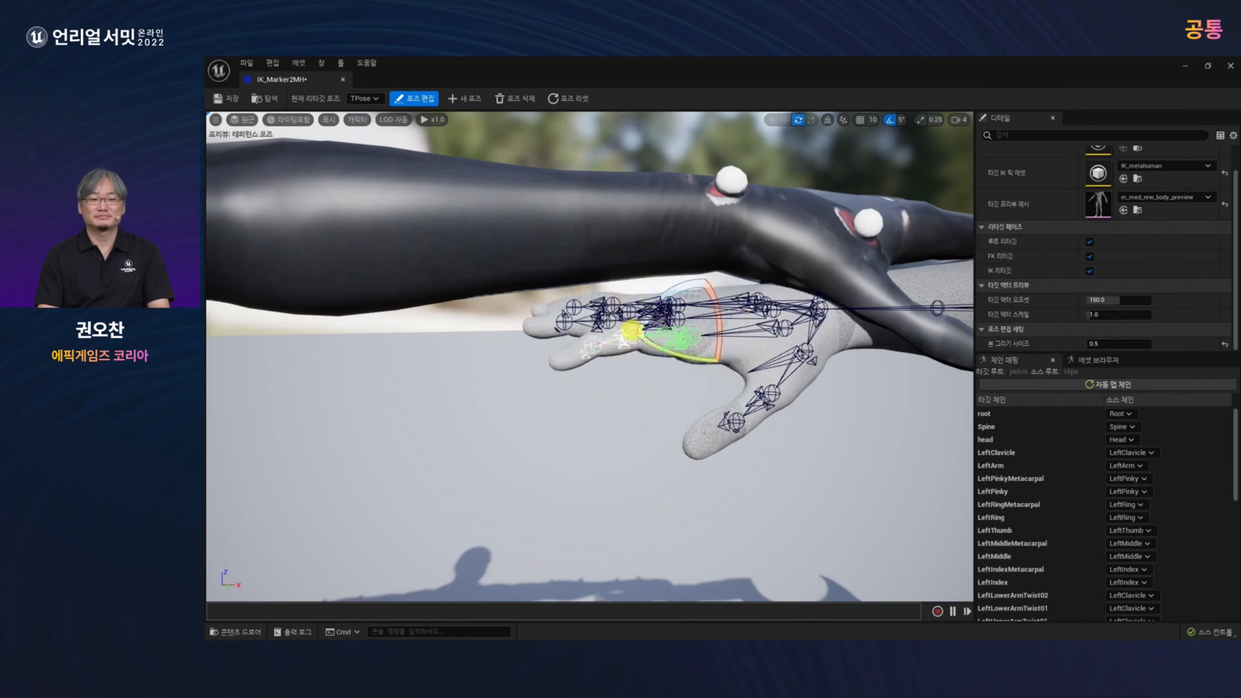
{"action": "left_click", "coordinate": [625, 336]}
{"action": "left_click", "coordinate": [589, 339]}
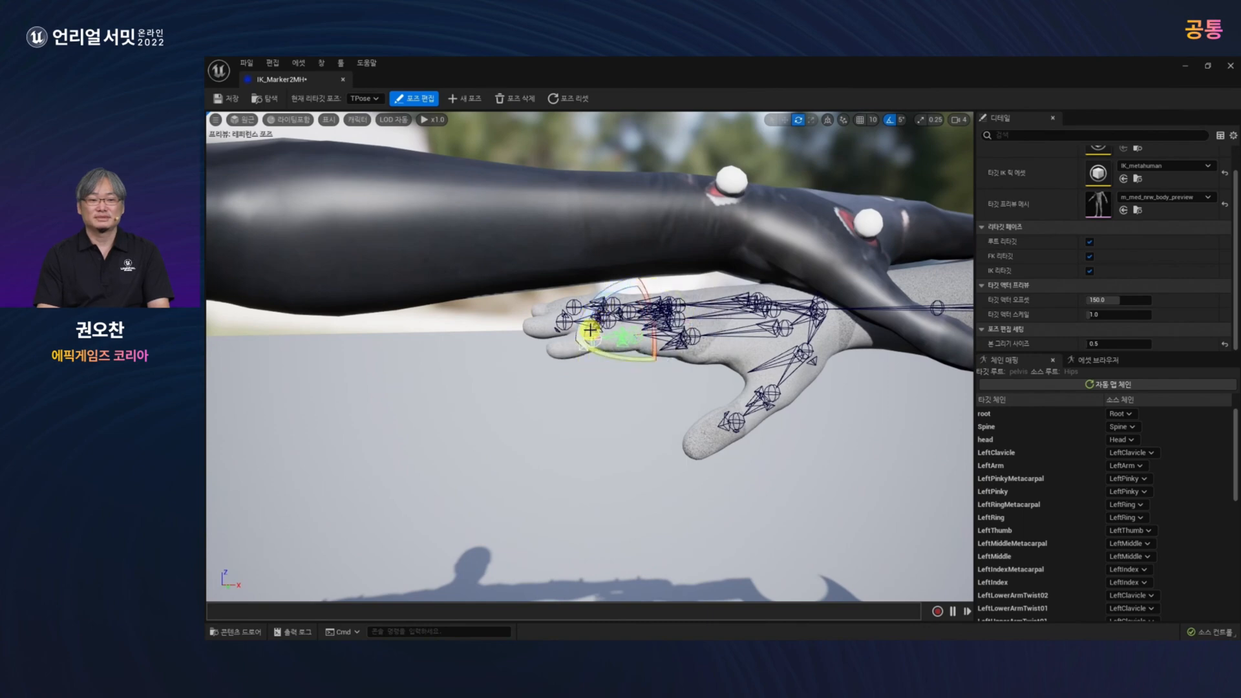
{"action": "mouse_move", "coordinate": [557, 310]}
{"action": "left_mouse_down"}
{"action": "mouse_move", "coordinate": [572, 352]}
{"action": "mouse_move", "coordinate": [569, 316]}
{"action": "left_mouse_up"}
Viewing the right hand from above, rotate the little finger sideways to line it up with the other fingers.
{"action": "right_click_drag", "start_coordinate": [686, 336], "coordinate": [679, 415]}
{"action": "right_click_drag", "start_coordinate": [654, 528], "coordinate": [685, 551]}
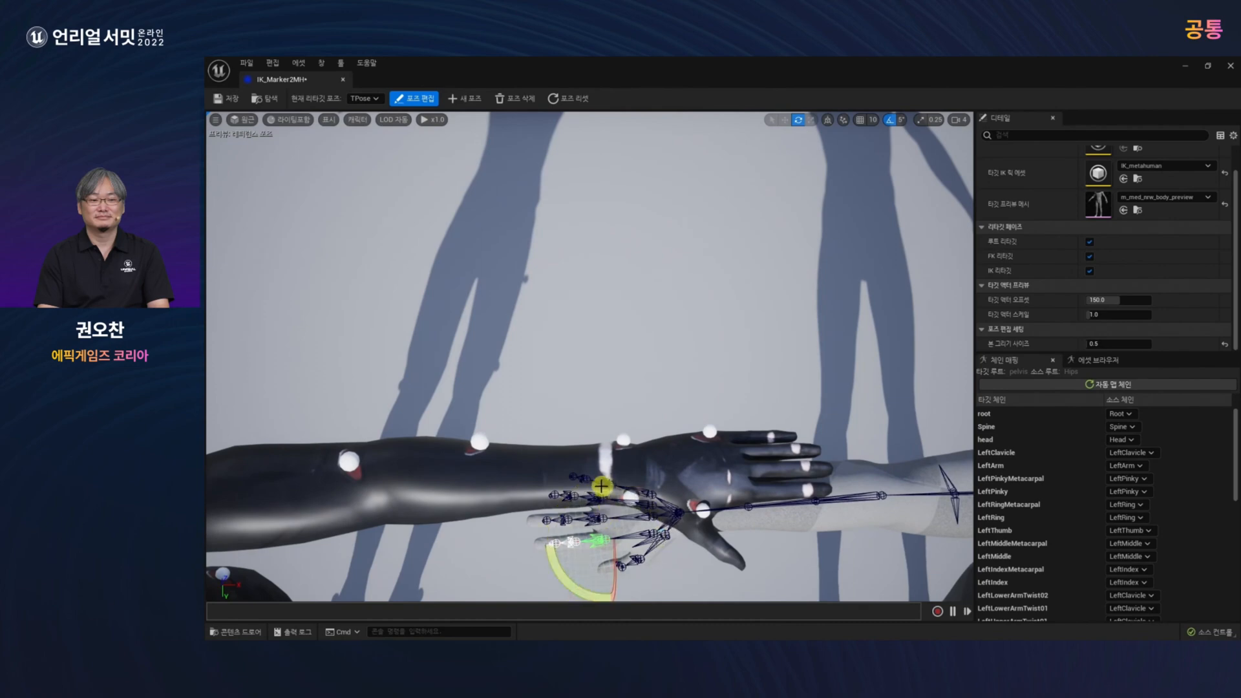
{"action": "left_click", "coordinate": [604, 483]}
{"action": "mouse_move", "coordinate": [643, 533]}
{"action": "left_mouse_down"}
{"action": "mouse_move", "coordinate": [596, 512]}
{"action": "mouse_move", "coordinate": [609, 505]}
{"action": "mouse_move", "coordinate": [637, 548]}
{"action": "left_mouse_up"}
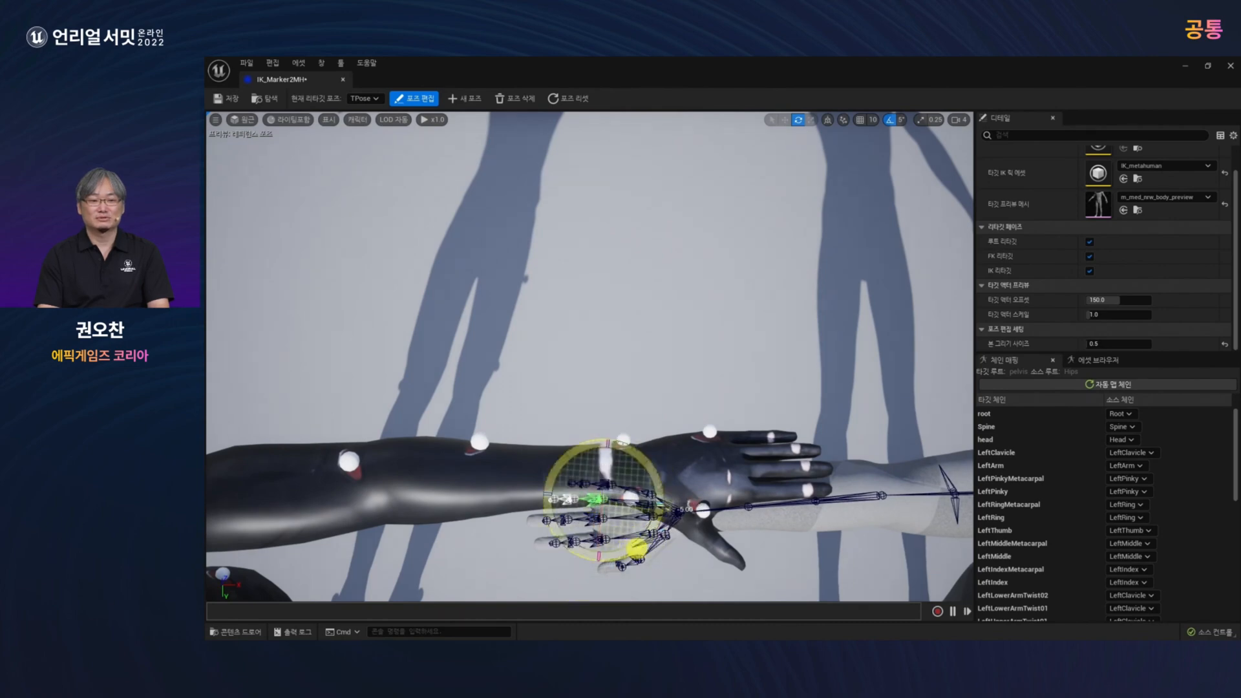
{"action": "left_click", "coordinate": [600, 486]}
{"action": "left_click", "coordinate": [602, 484]}
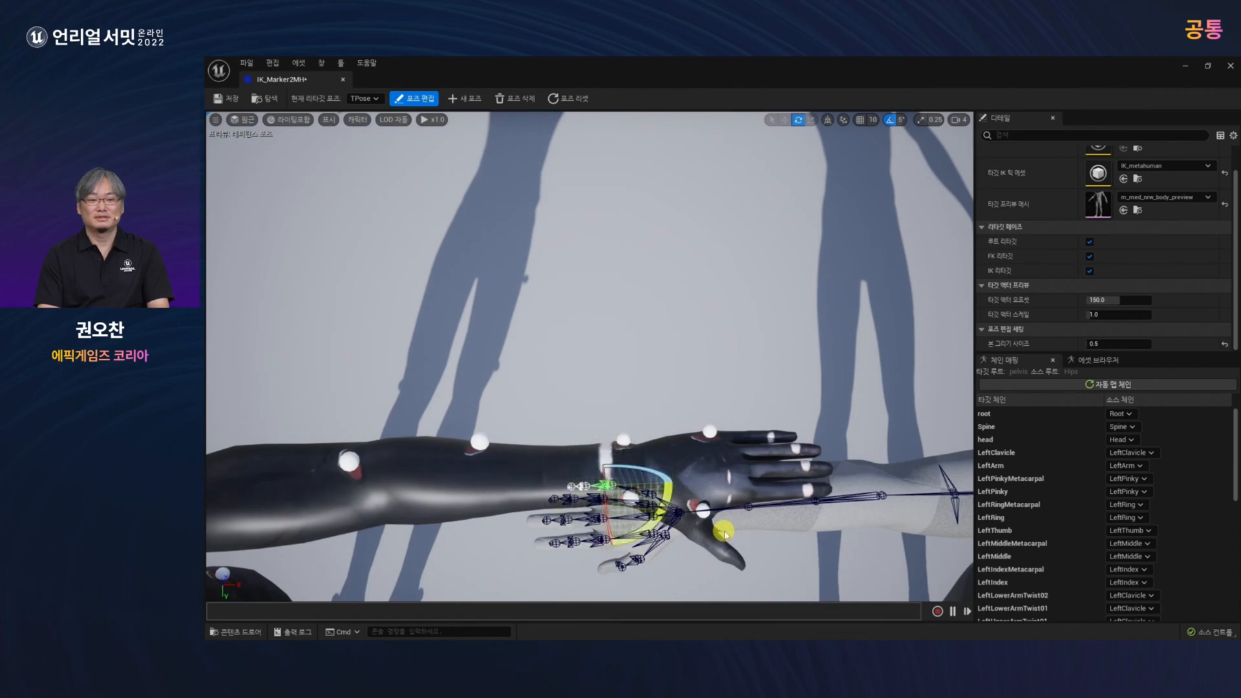
Finish editing the TPose retarget pose and close the IK_Marker2MH editor.
{"action": "scroll", "coordinate": [722, 530], "scroll_direction": "down", "scroll_amount": 10}
{"action": "left_click_drag", "start_coordinate": [664, 494], "coordinate": [669, 380], "text": "alt"}
{"action": "left_click", "coordinate": [423, 98]}
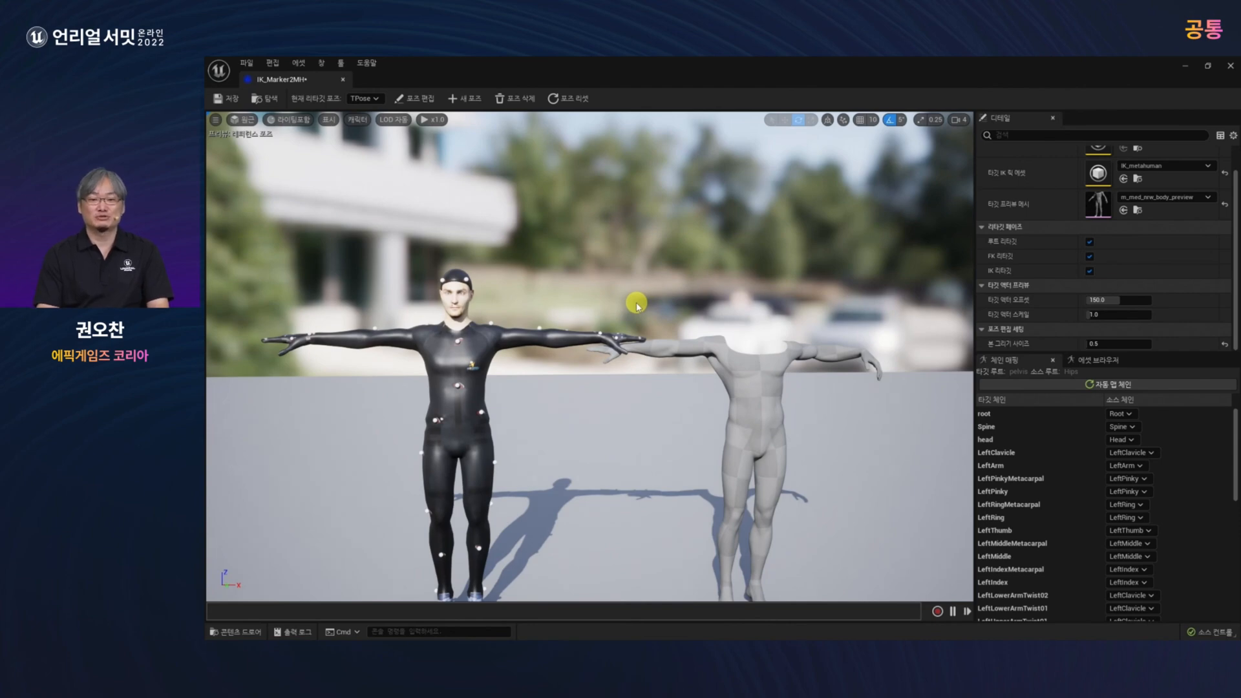
{"action": "left_click", "coordinate": [343, 79]}
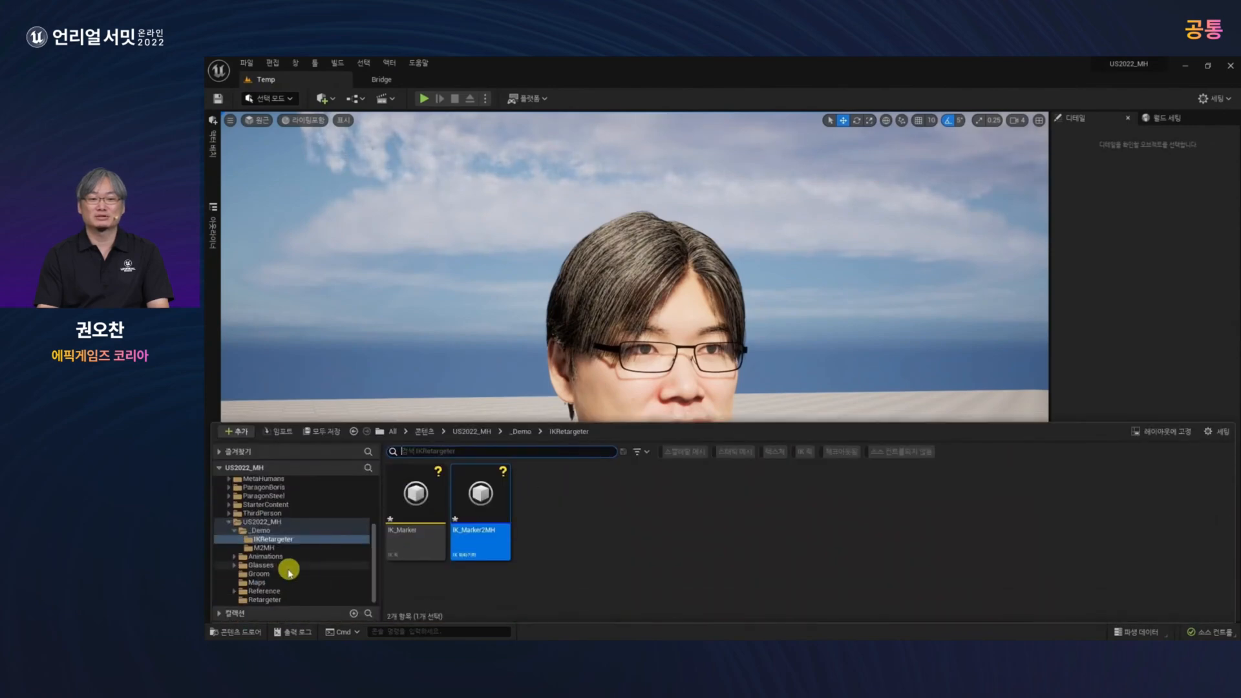
Open the IKRT_MarkerToMH retargeter from the US2022_MH/Retargeter folder and bring both characters into view.
{"action": "left_click", "coordinate": [279, 600]}
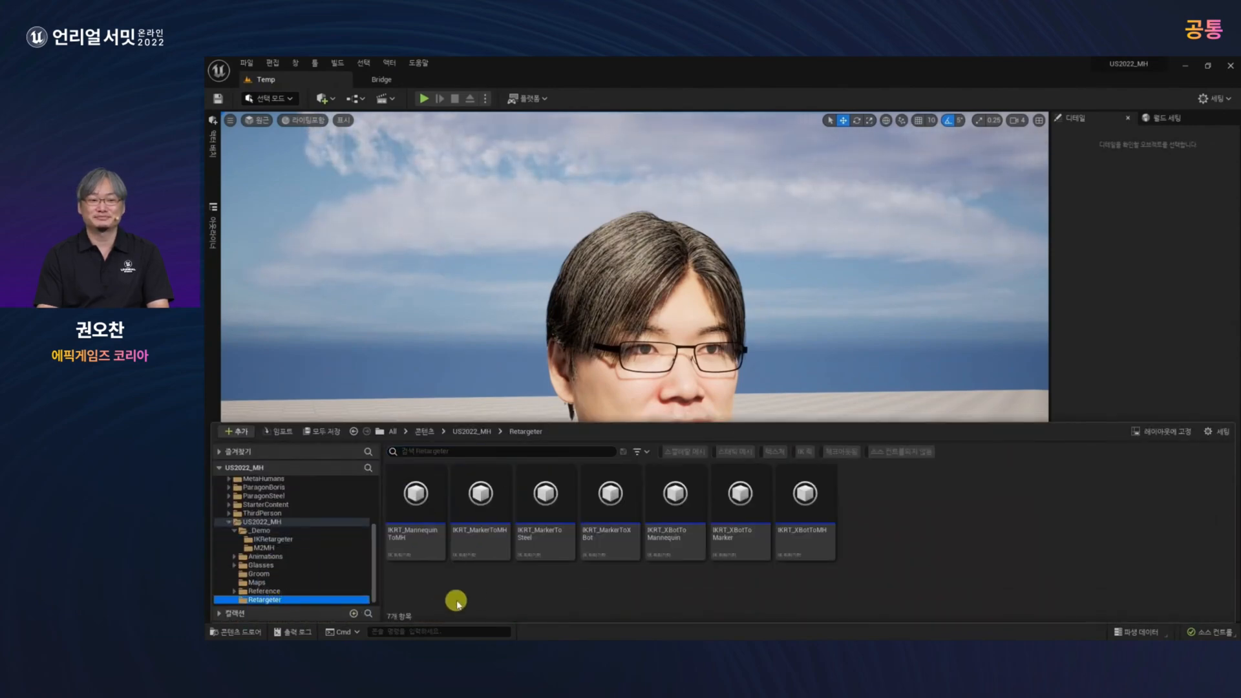
{"action": "left_click", "coordinate": [477, 502]}
{"action": "double_click", "coordinate": [477, 503]}
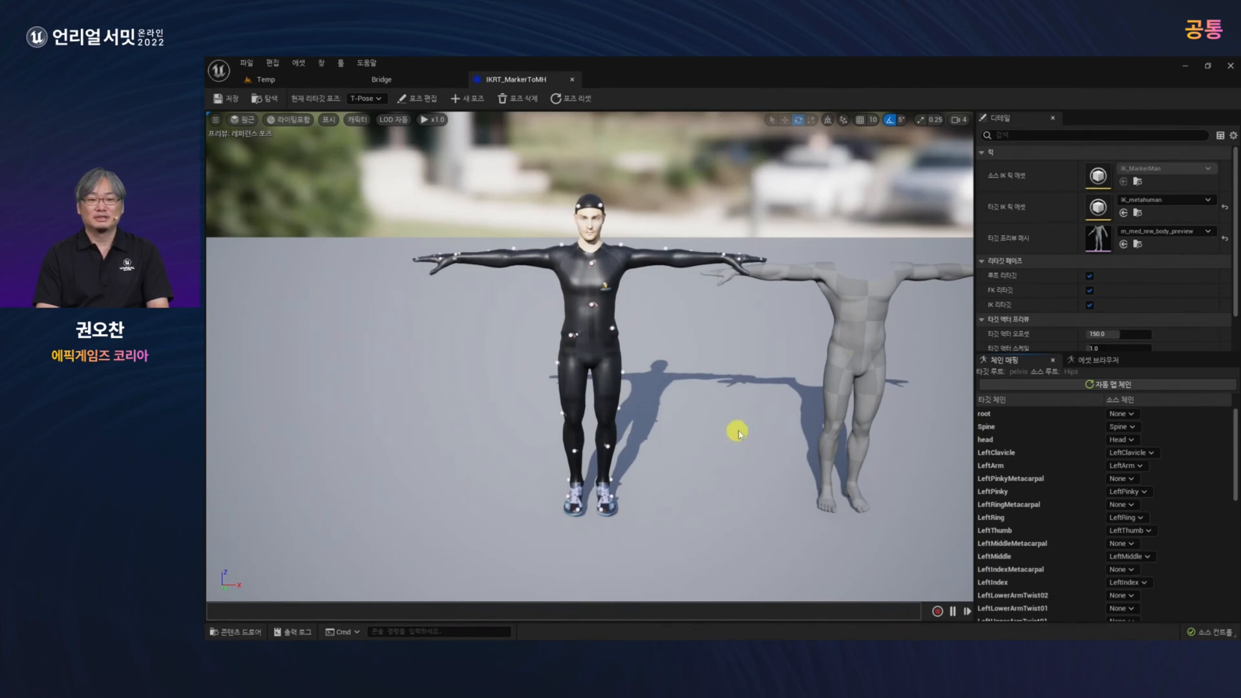
{"action": "scroll", "coordinate": [703, 435], "scroll_direction": "up", "scroll_amount": 3}
{"action": "left_click_drag", "start_coordinate": [716, 441], "coordinate": [726, 418]}
Preview the Capoeira_Retargeted, DancingRunningMan_Retargeted and SwingDancing_Retargeted animations on the source and target characters.
{"action": "left_click", "coordinate": [1097, 360]}
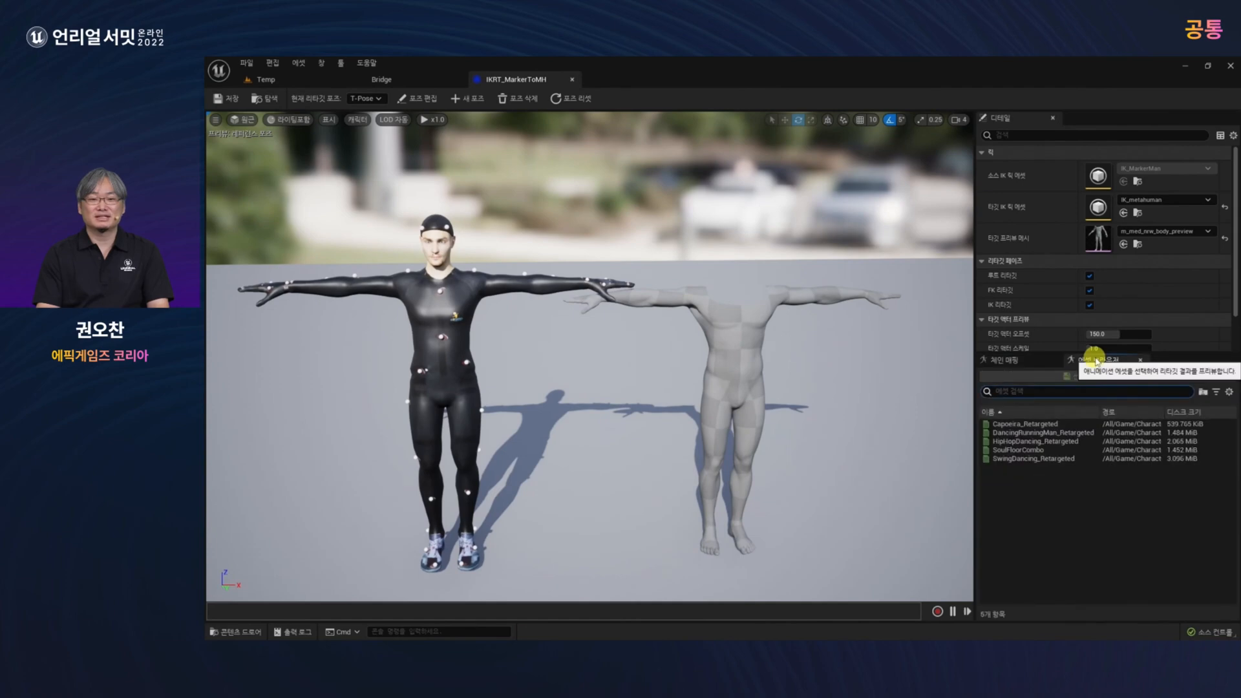
{"action": "left_click", "coordinate": [1014, 424]}
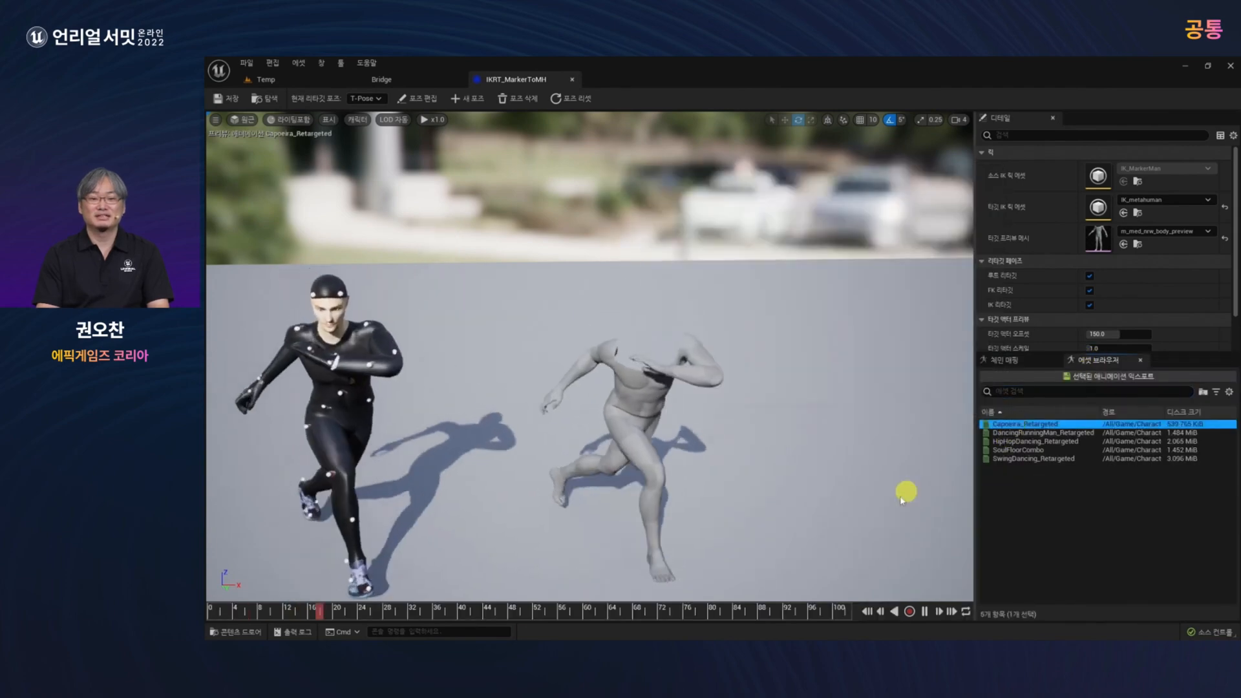
{"action": "left_click", "coordinate": [764, 566]}
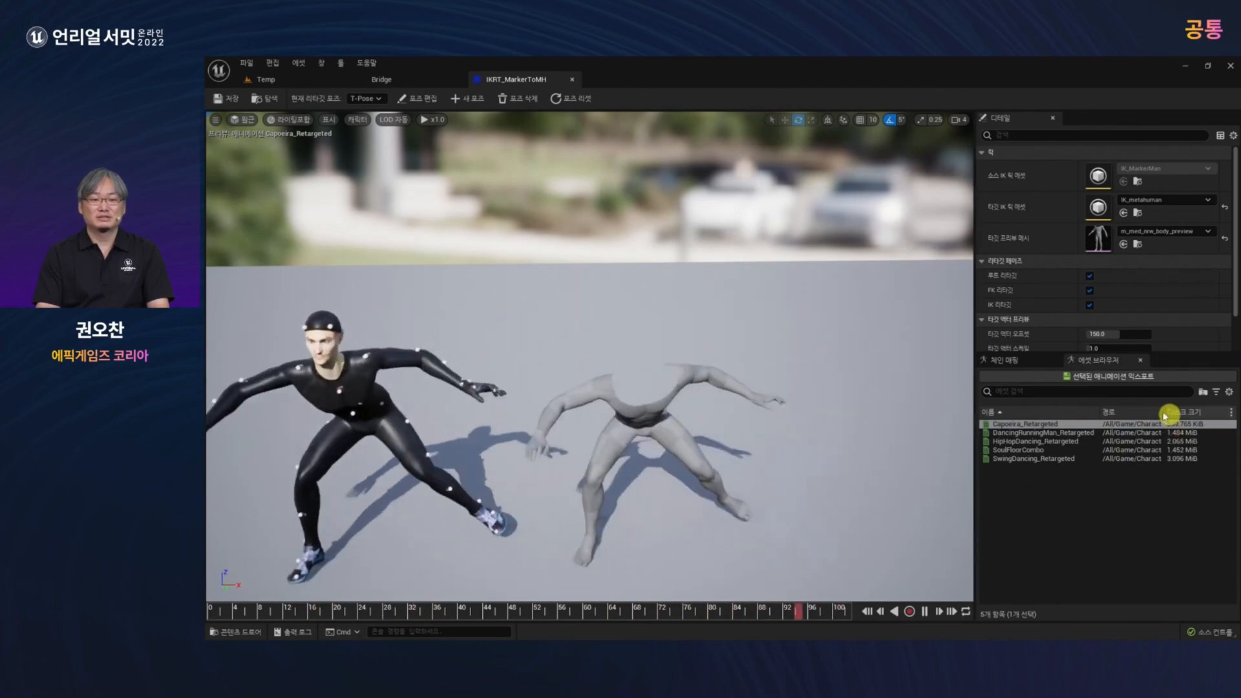
{"action": "left_click", "coordinate": [1022, 431]}
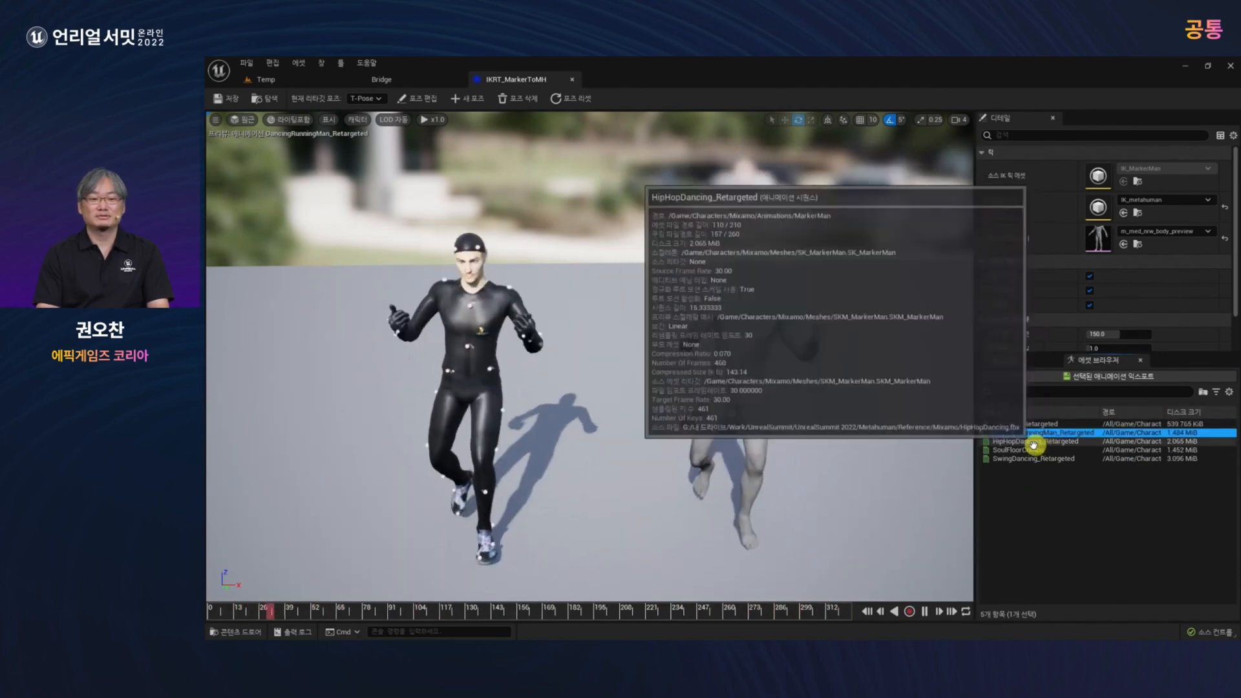
{"action": "left_click", "coordinate": [1018, 459]}
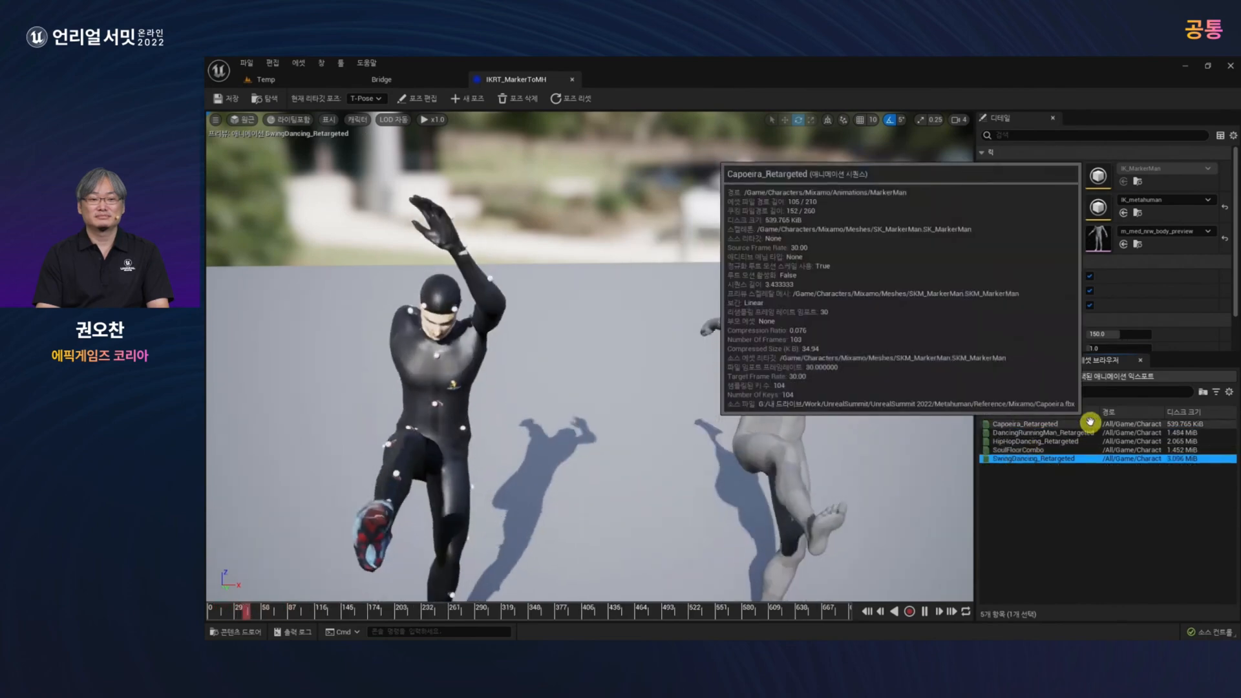
Start exporting the Capoeira_Retargeted, DancingRunningMan_Retargeted and SwingDancing_Retargeted animations through the retargeter.
{"action": "left_click", "coordinate": [1028, 424]}
{"action": "left_click", "coordinate": [1021, 432], "text": "shift"}
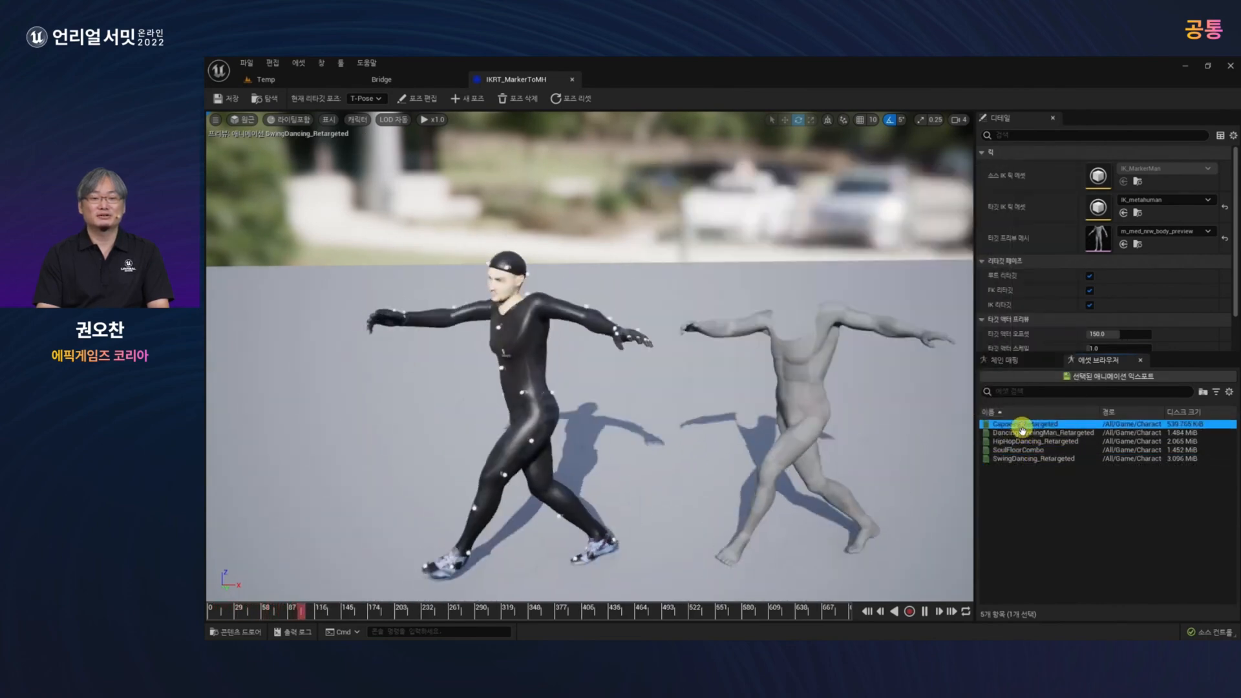
{"action": "left_click", "coordinate": [1018, 459], "text": "ctrl"}
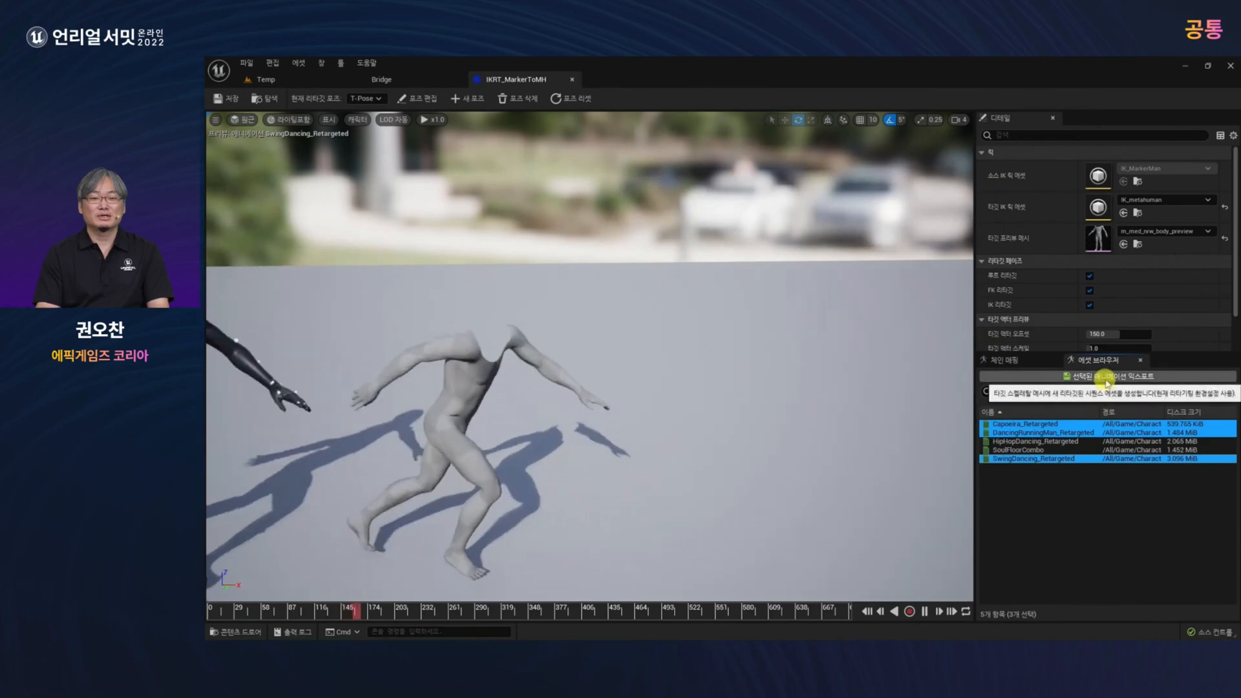
{"action": "left_click", "coordinate": [1108, 377]}
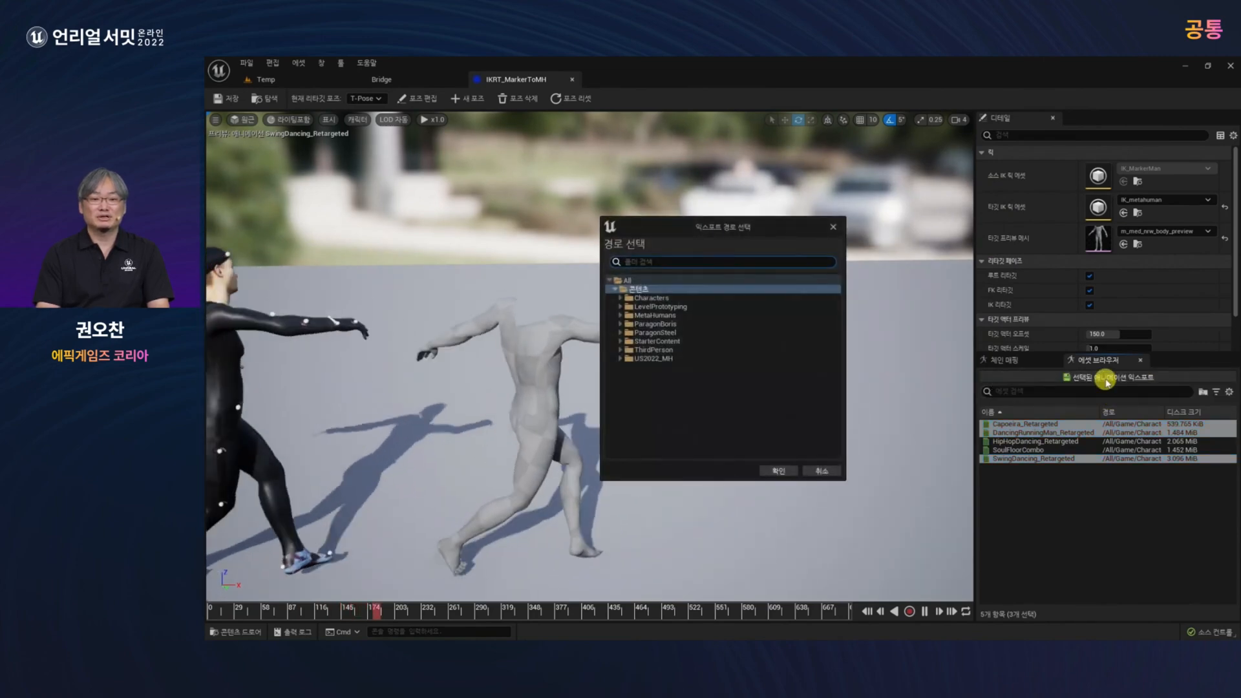
Create an Animations folder inside US2022_MH/_Demo and export the three selected animations into it.
{"action": "left_click", "coordinate": [620, 359]}
{"action": "left_click", "coordinate": [634, 367]}
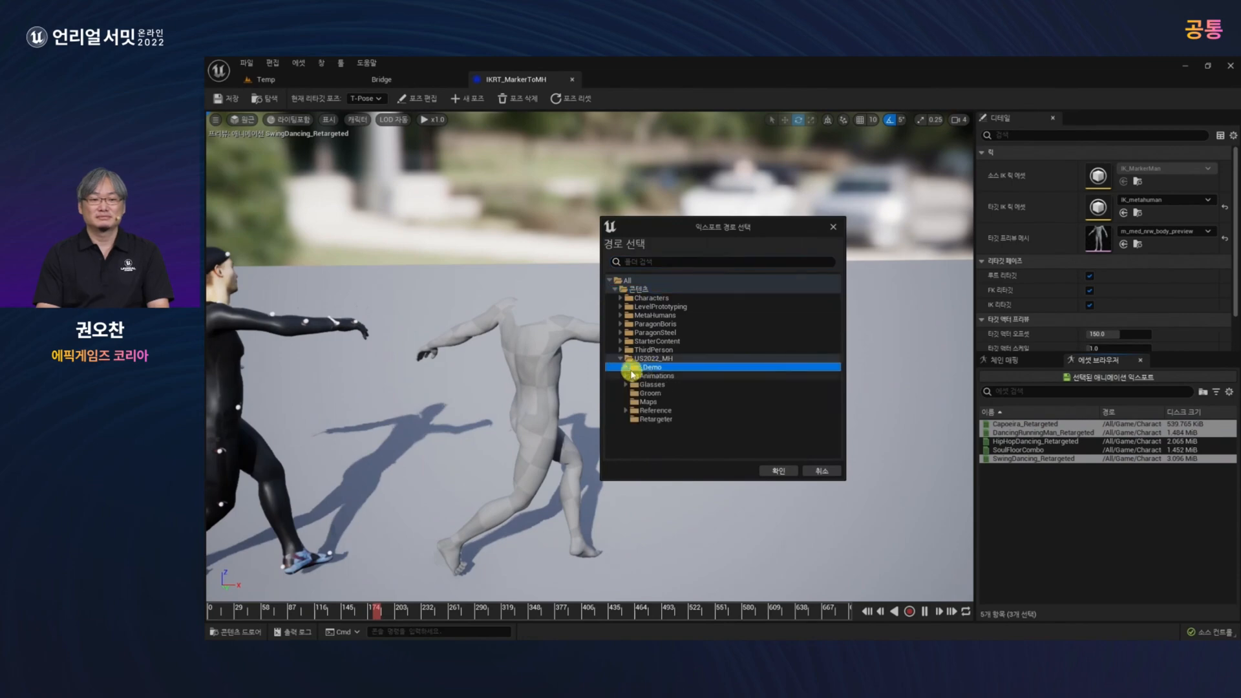
{"action": "double_click", "coordinate": [658, 369]}
{"action": "right_click", "coordinate": [659, 370]}
{"action": "left_click", "coordinate": [685, 379]}
{"action": "type", "text": "Animation"}
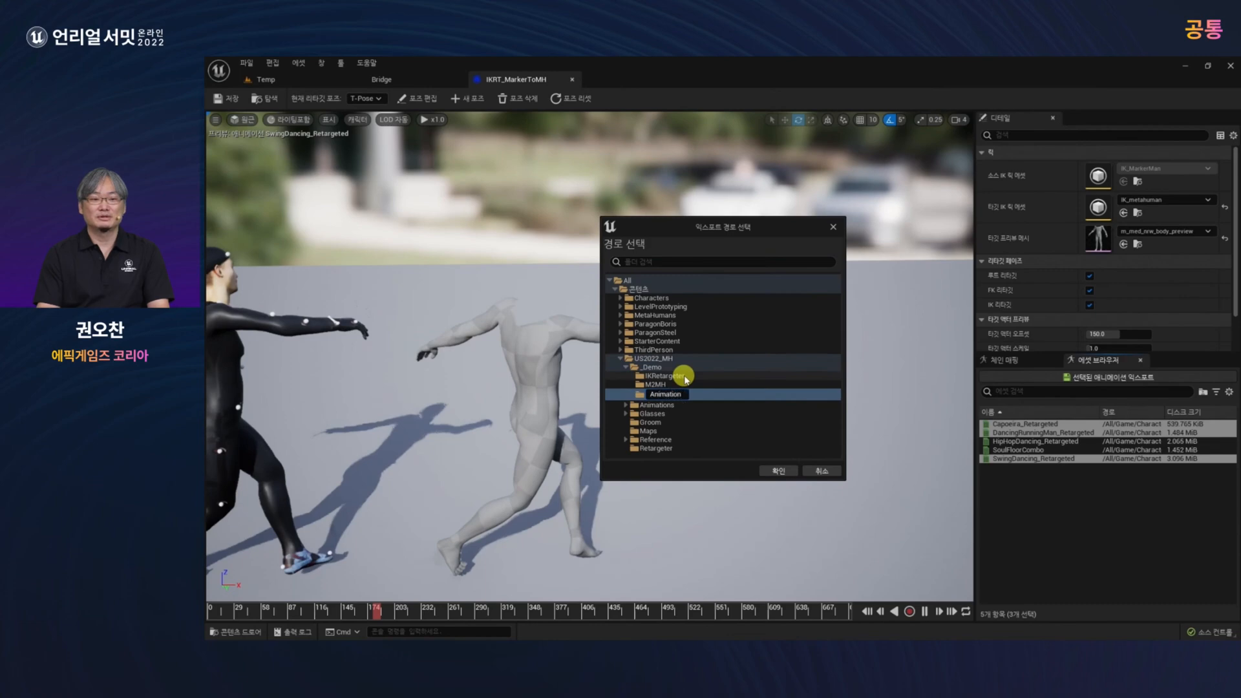
{"action": "key", "text": "Return"}
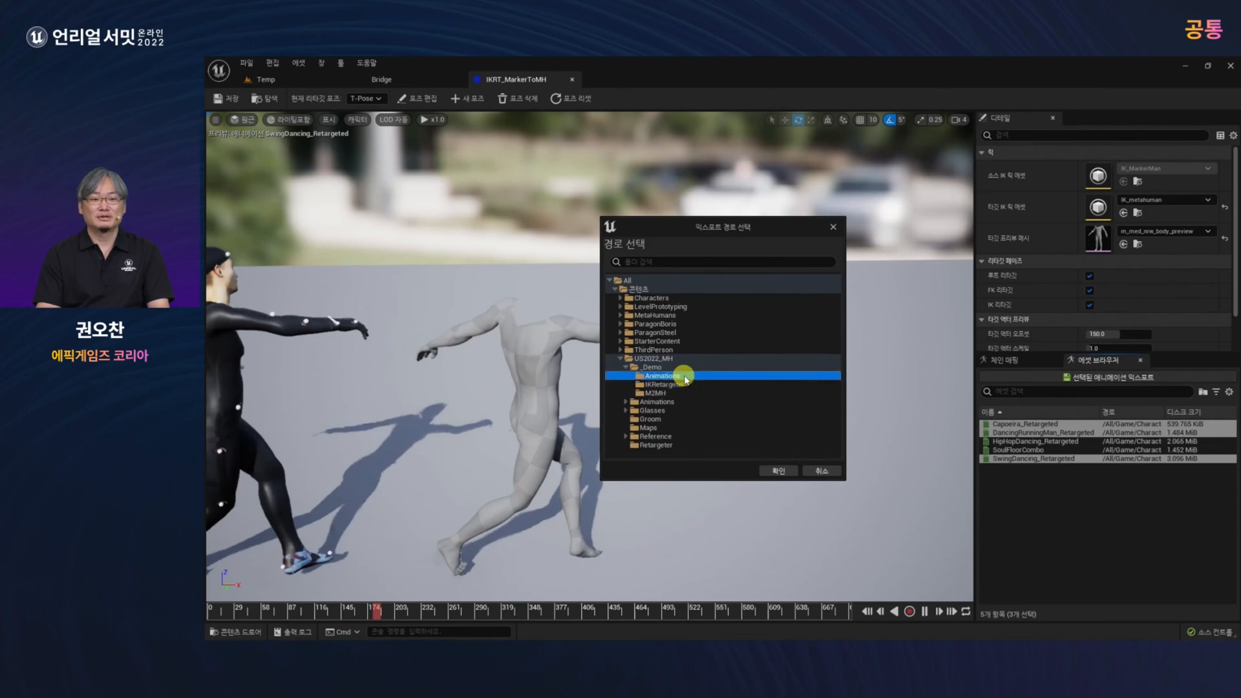
{"action": "left_click", "coordinate": [778, 470]}
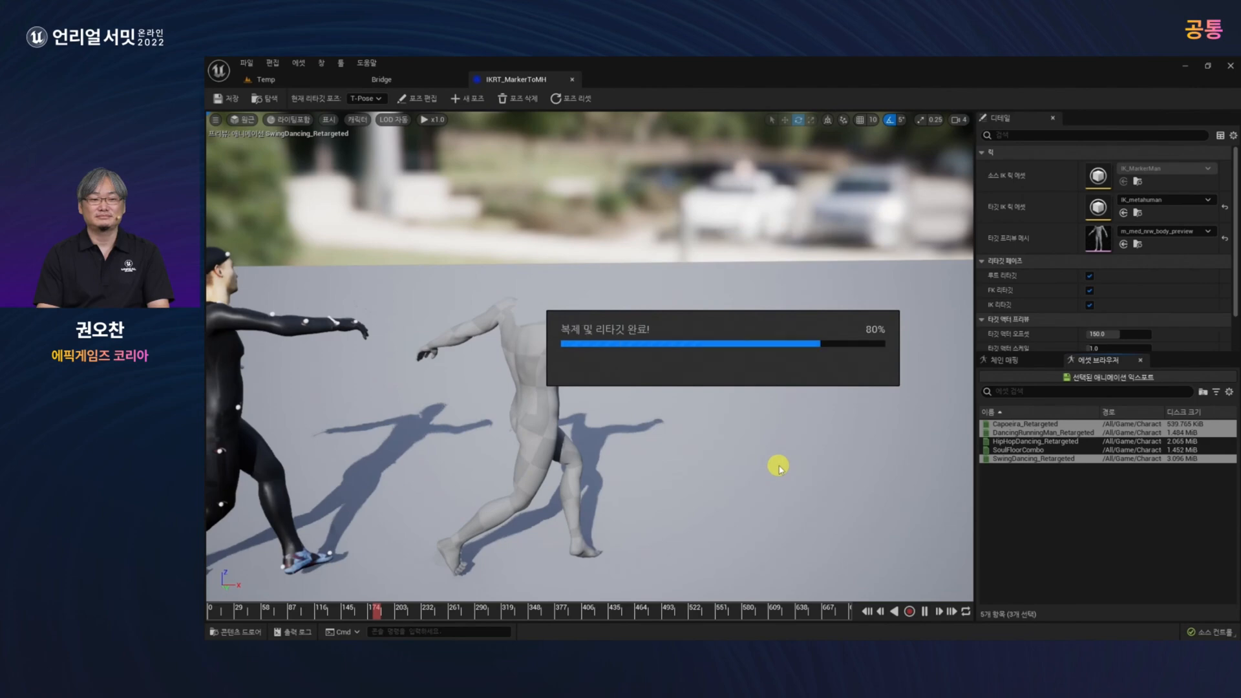
Open the exported DancingRunningMan_Retargeted_Retargeted animation, watch it on the MetaHuman, and close its editor.
{"action": "left_click_drag", "start_coordinate": [740, 362], "coordinate": [703, 198]}
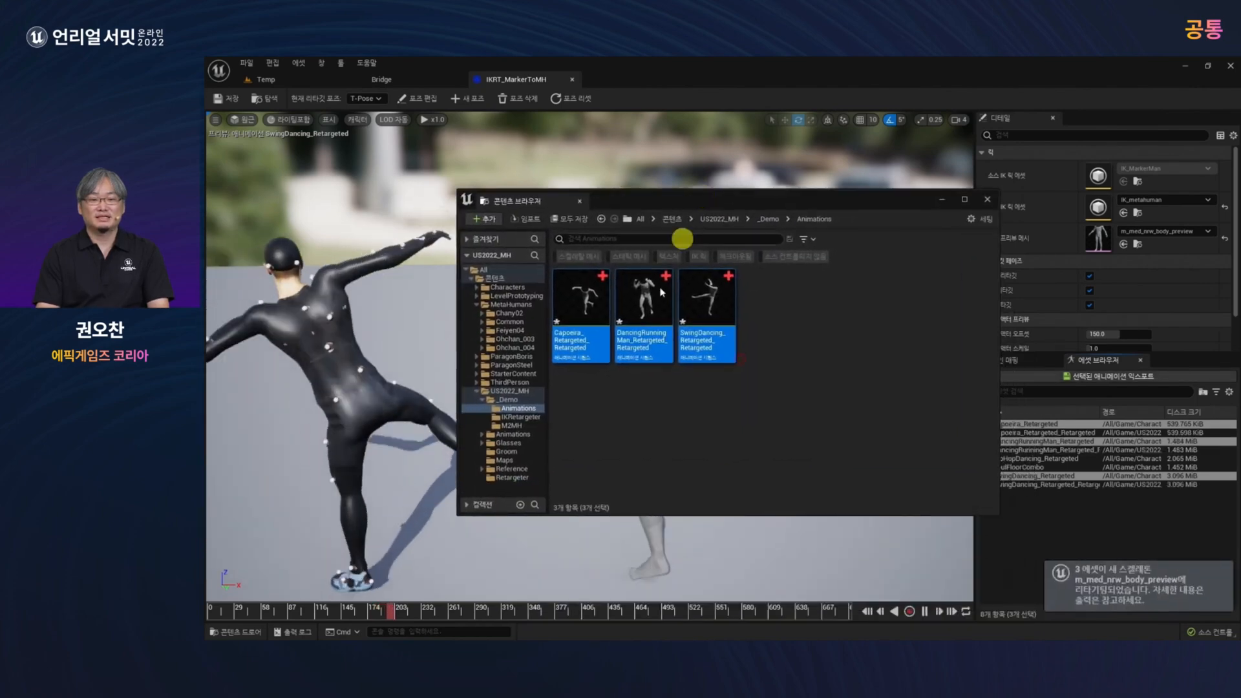
{"action": "left_click", "coordinate": [650, 310]}
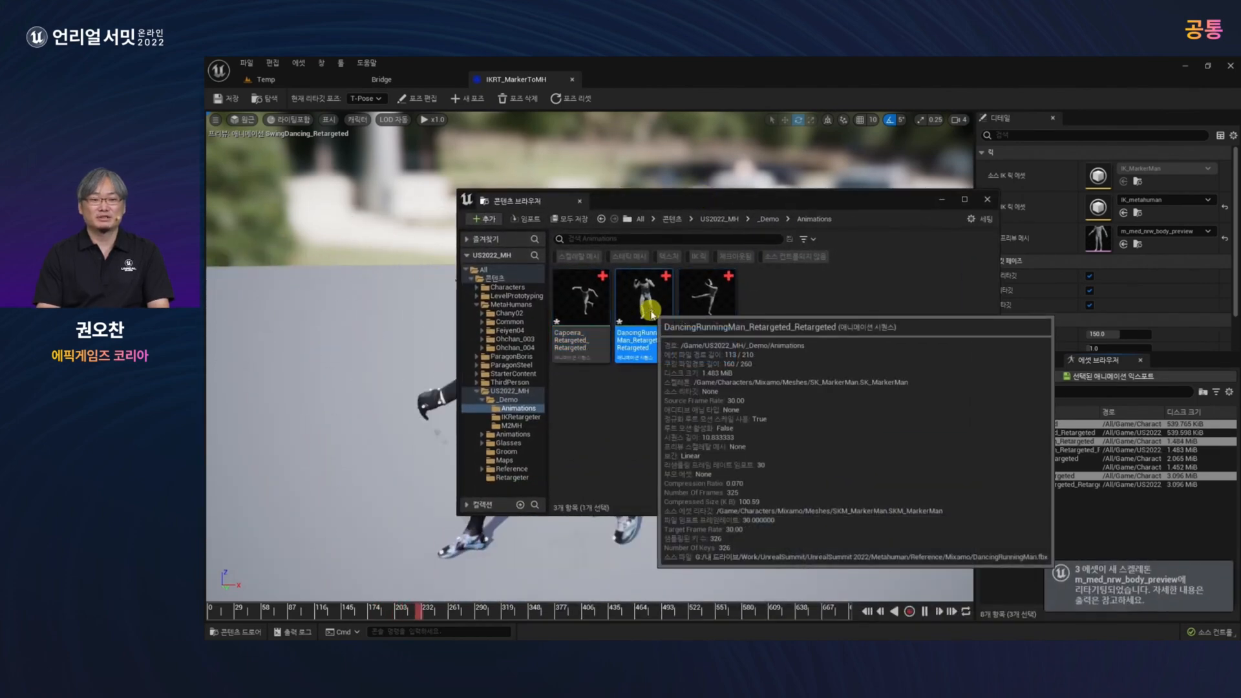
{"action": "double_click", "coordinate": [649, 309]}
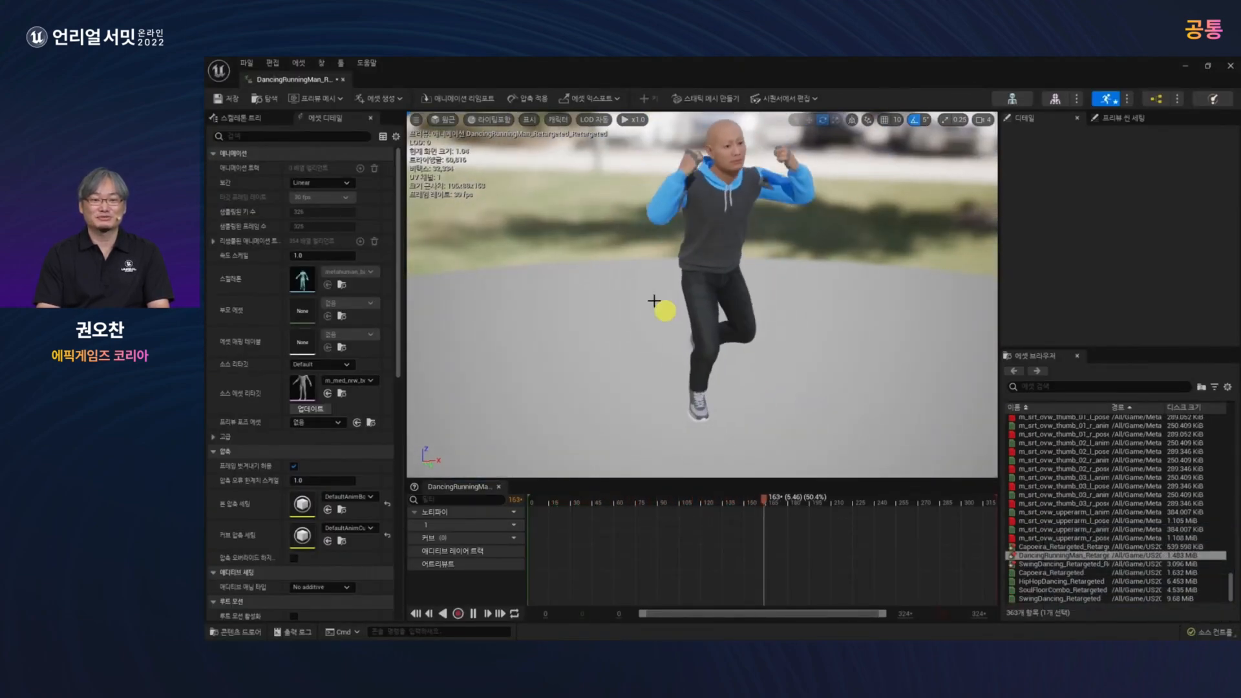
{"action": "left_click", "coordinate": [344, 79]}
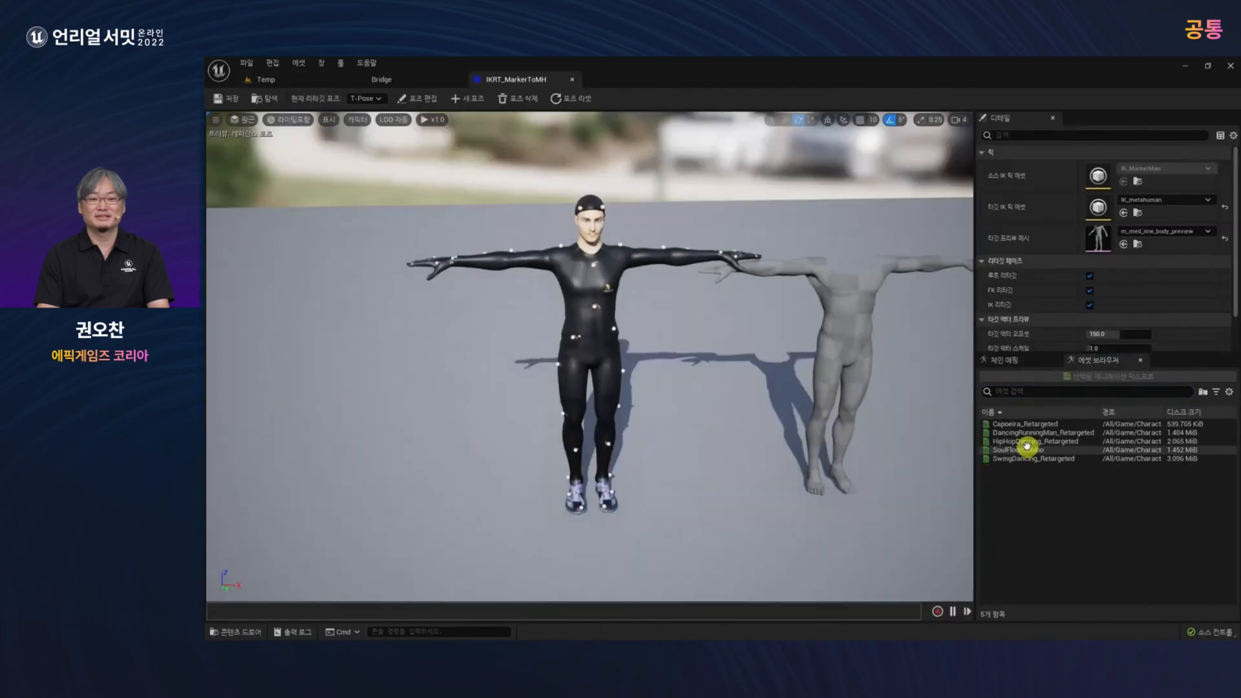
Preview SoulFloorCombo in the retargeter and stop around frame 70 to compare how both characters' hands touch the floor.
{"action": "left_click", "coordinate": [1025, 449]}
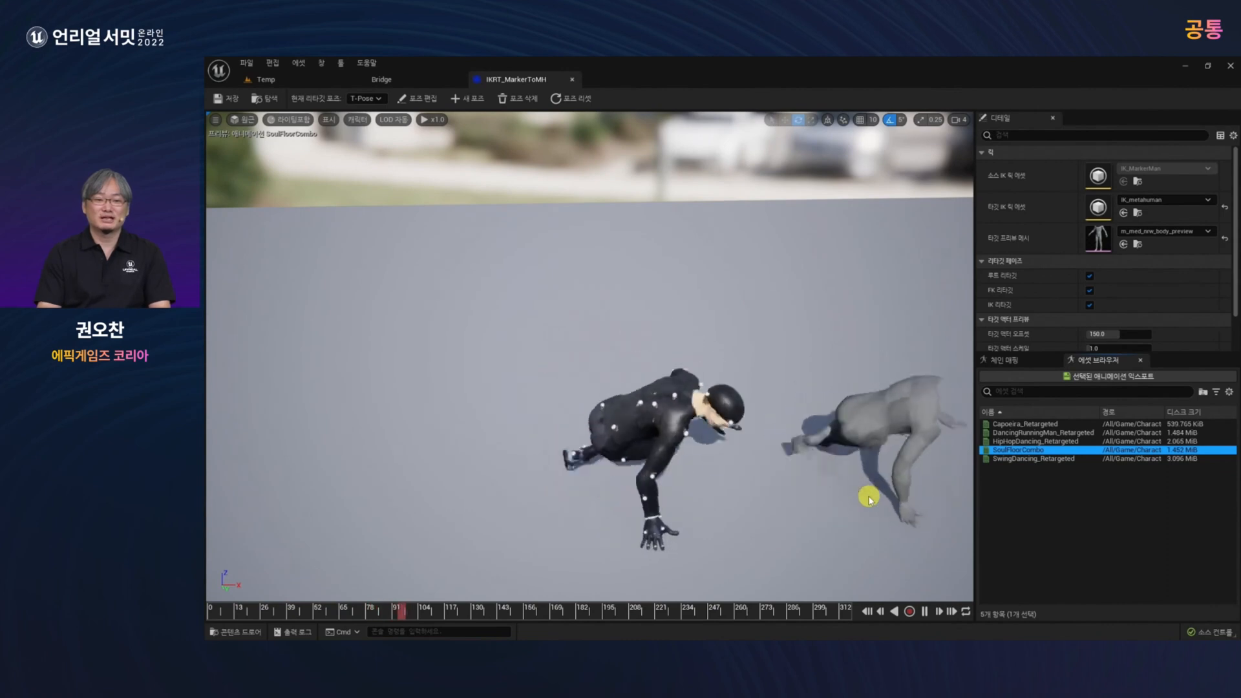
{"action": "scroll", "coordinate": [880, 499], "scroll_direction": "up", "scroll_amount": 2}
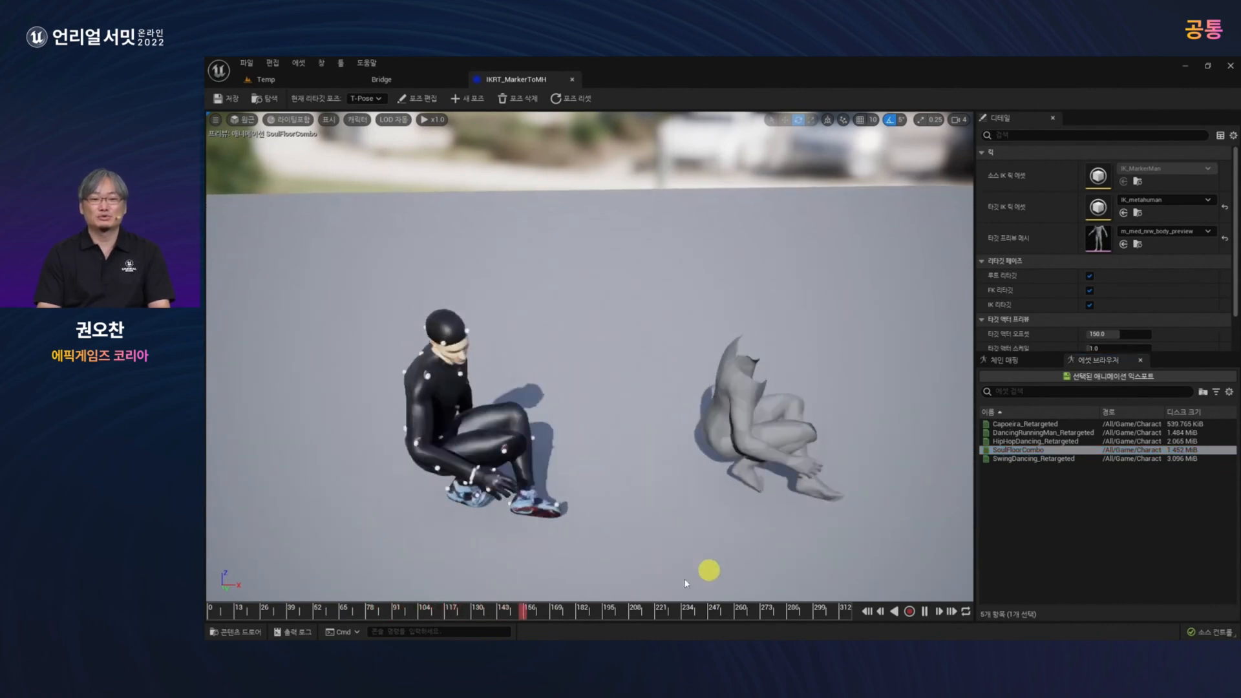
{"action": "left_click_drag", "start_coordinate": [485, 612], "coordinate": [351, 611]}
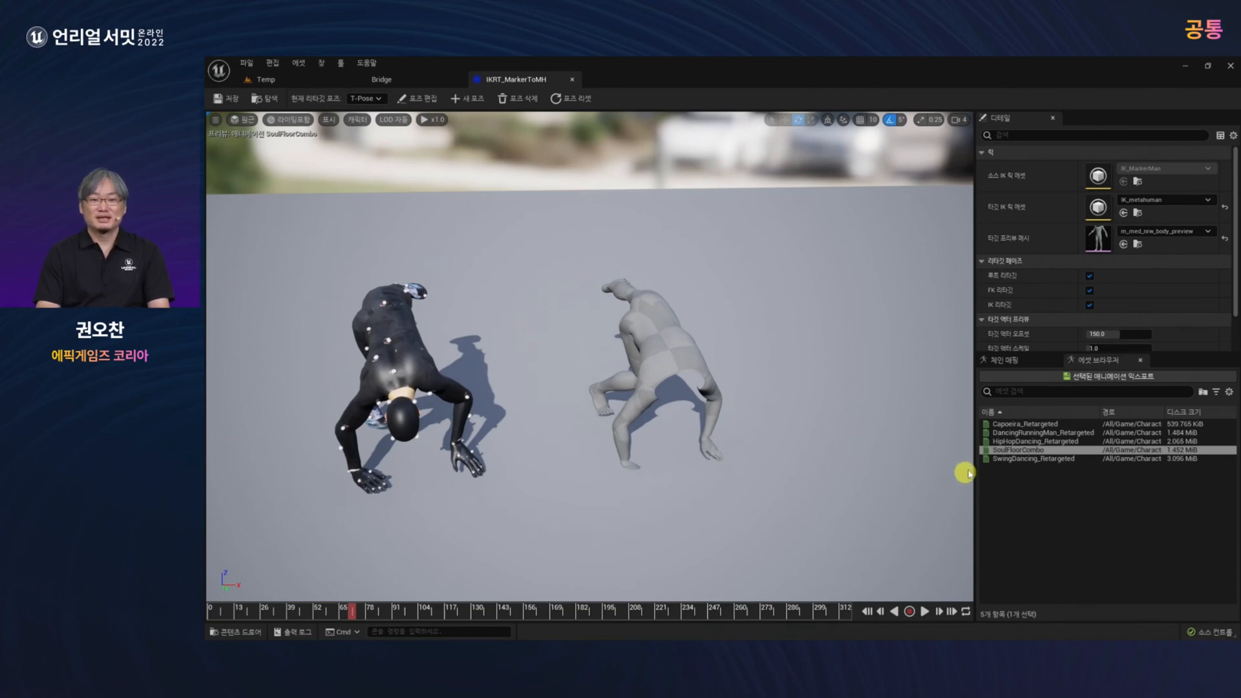
Set the IK Blend to Source value to 1.0 for the LeftArm and RightArm chains together.
{"action": "left_click", "coordinate": [1015, 360]}
{"action": "left_click", "coordinate": [1007, 466]}
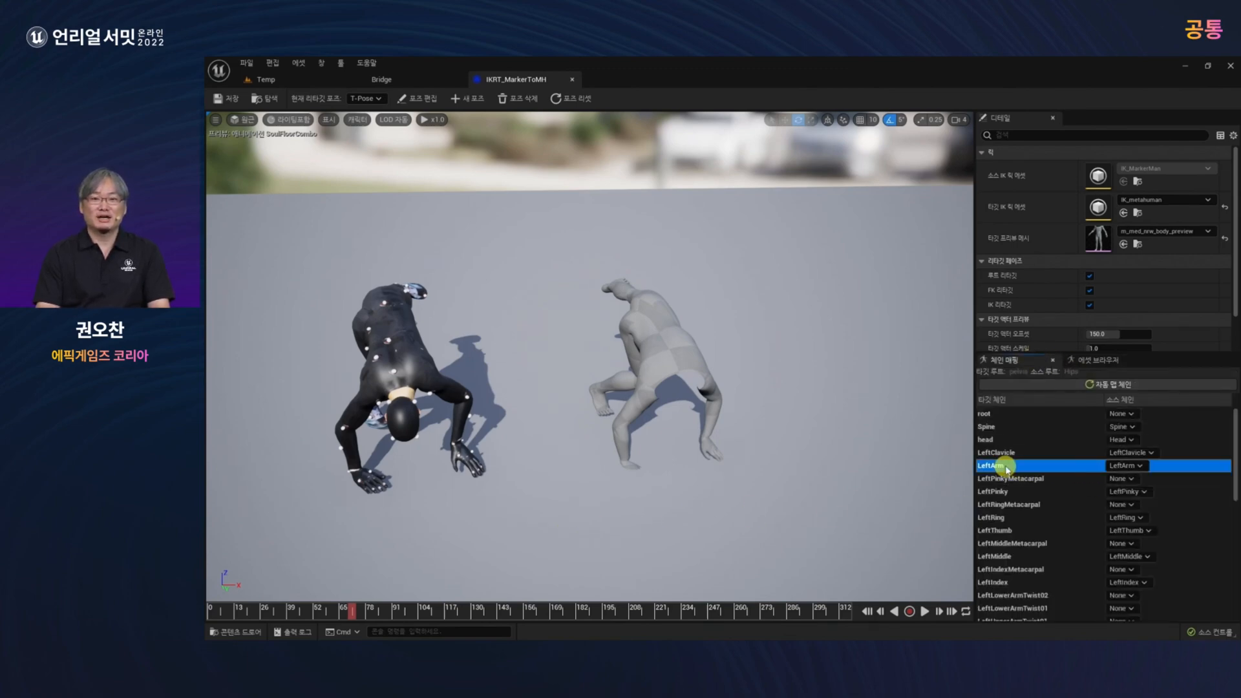
{"action": "scroll", "coordinate": [1029, 586], "scroll_direction": "down", "scroll_amount": 3}
{"action": "left_click", "coordinate": [1015, 591], "text": "ctrl"}
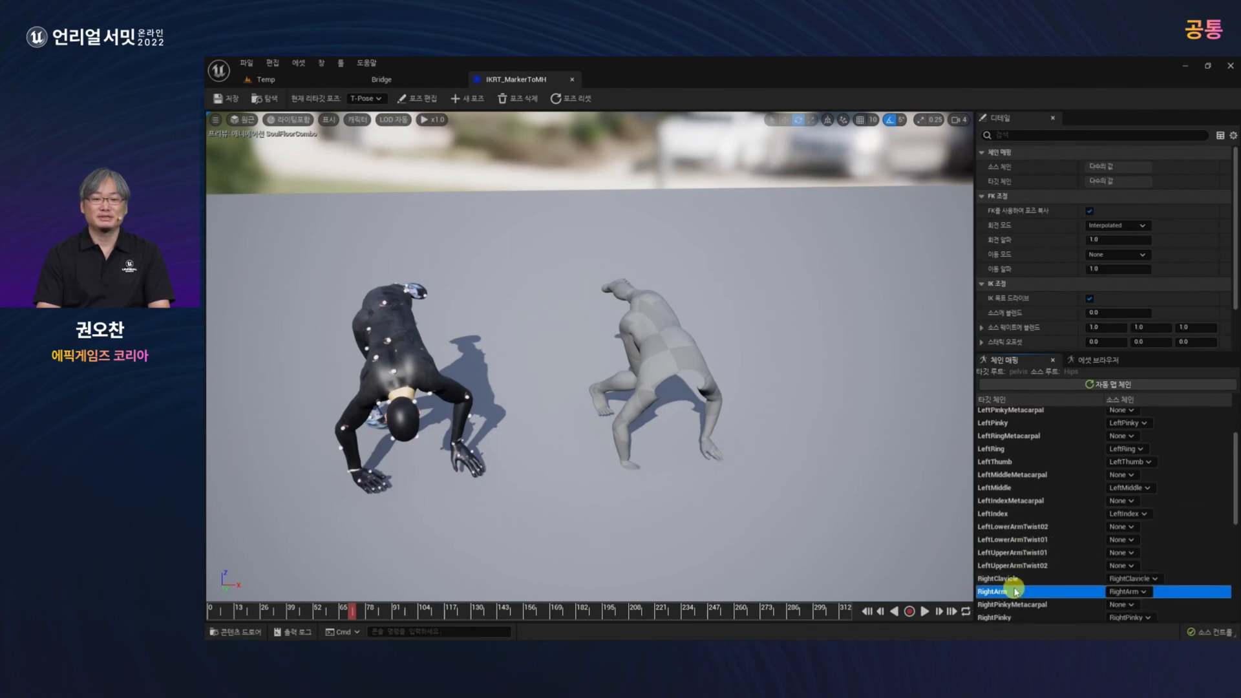
{"action": "scroll", "coordinate": [1015, 591], "scroll_direction": "up", "scroll_amount": 2}
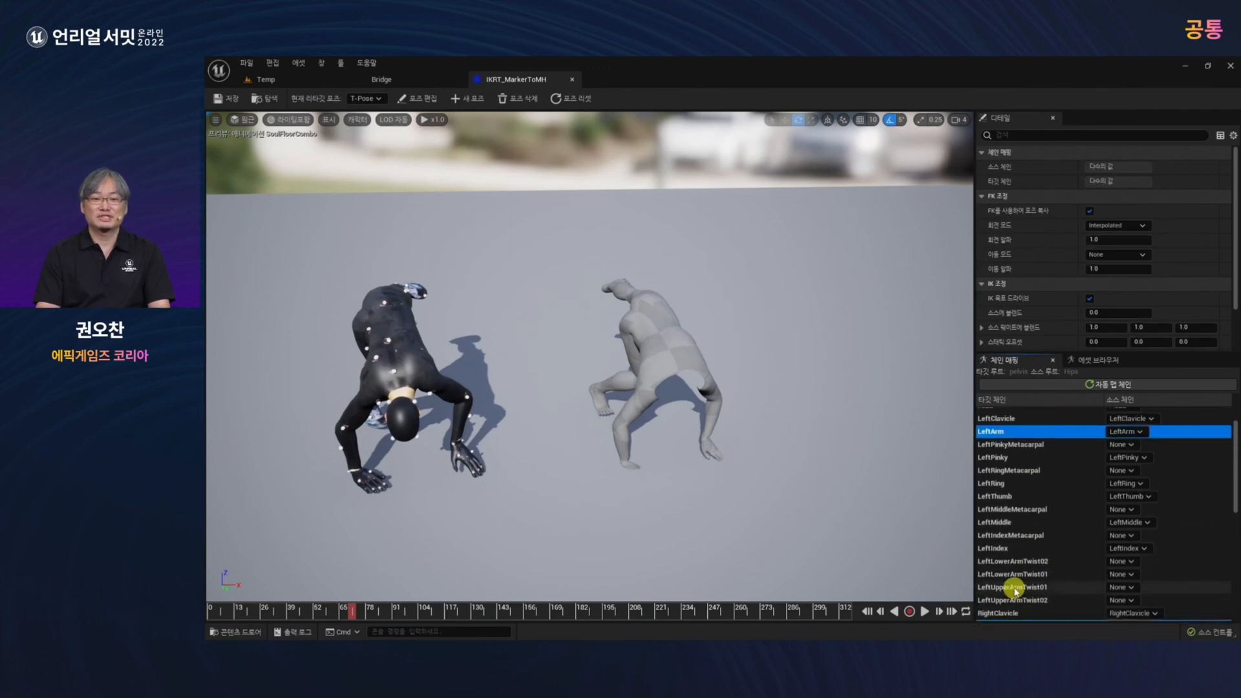
{"action": "left_click", "coordinate": [1113, 313]}
{"action": "type", "text": "1"}
{"action": "key", "text": "Return"}
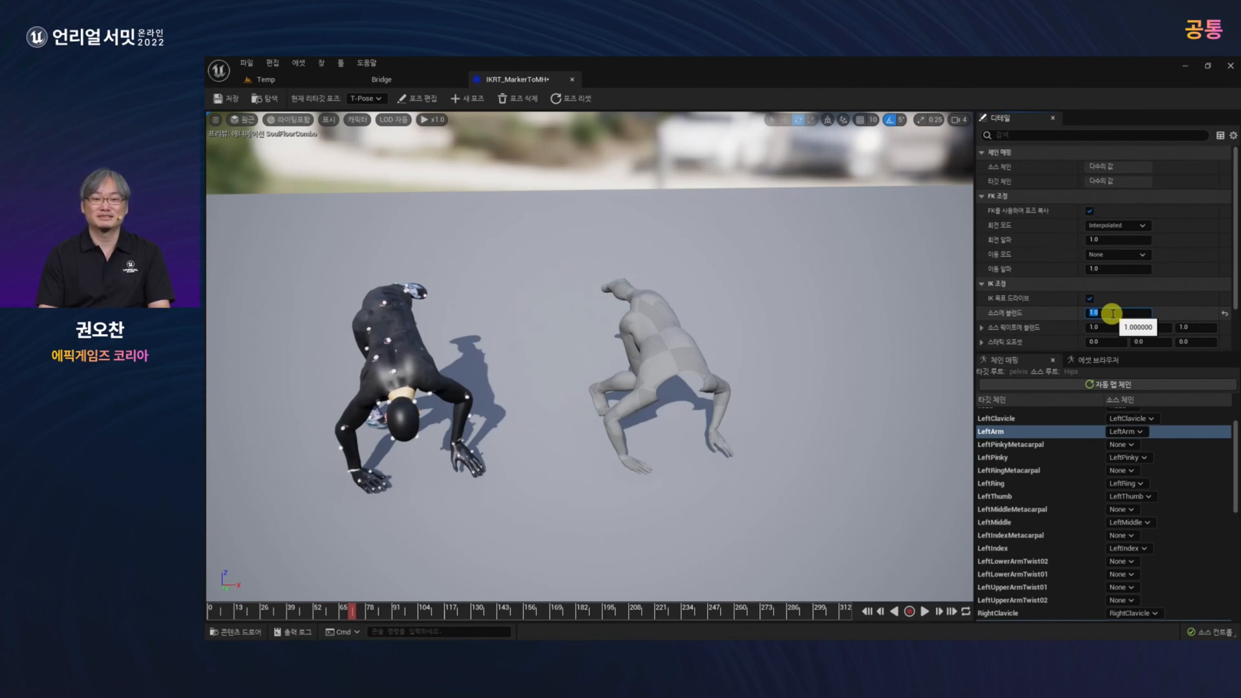
Replay SoulFloorCombo with the adjusted arm chains and export it to the US2022_MH/_Demo/Animations folder.
{"action": "left_click", "coordinate": [1098, 360]}
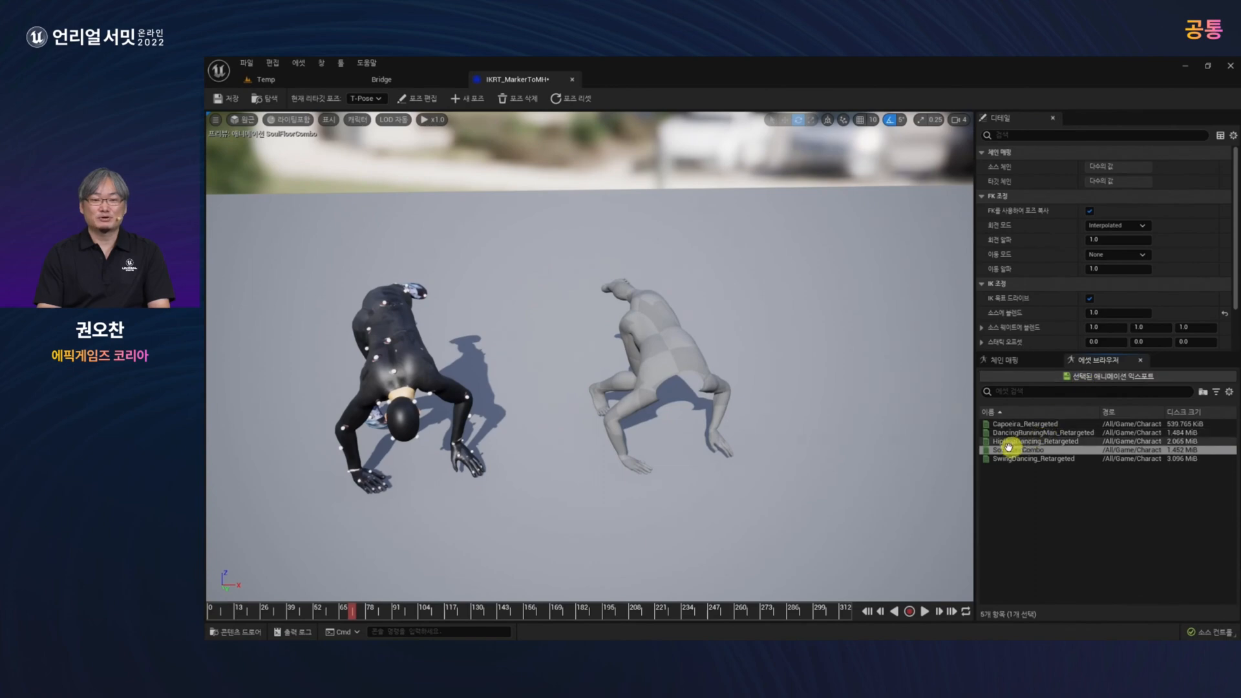
{"action": "left_click", "coordinate": [924, 612]}
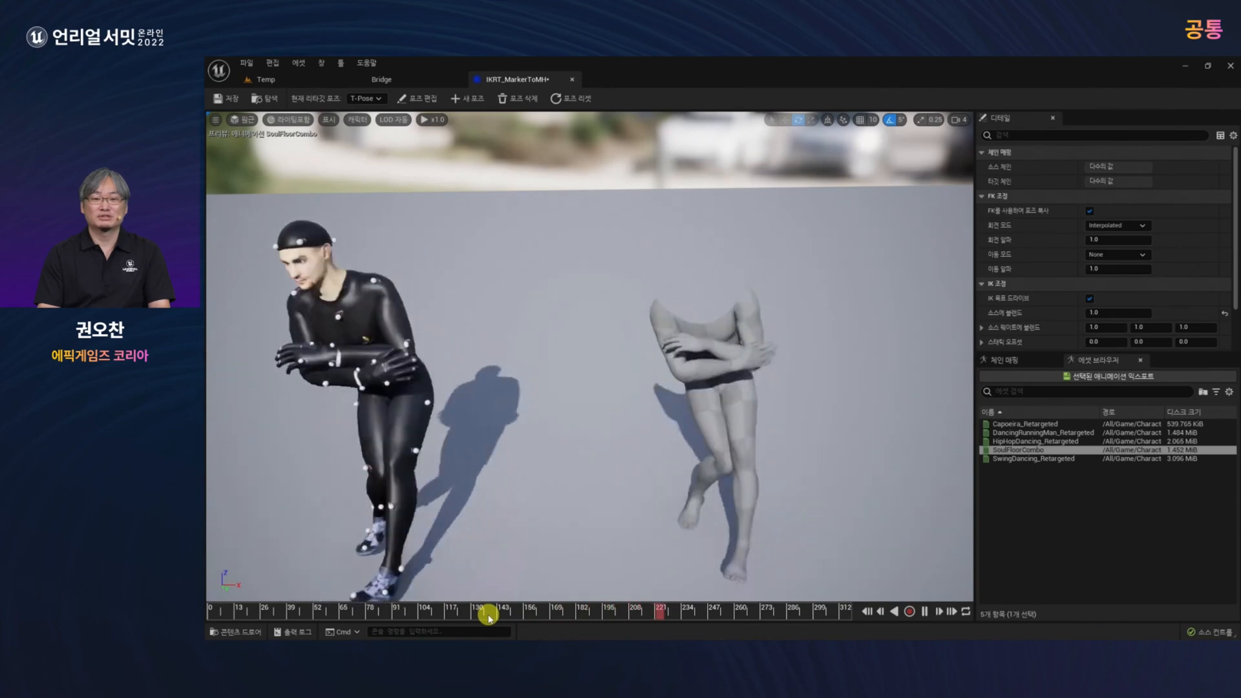
{"action": "left_click", "coordinate": [1102, 380]}
{"action": "left_click", "coordinate": [620, 358]}
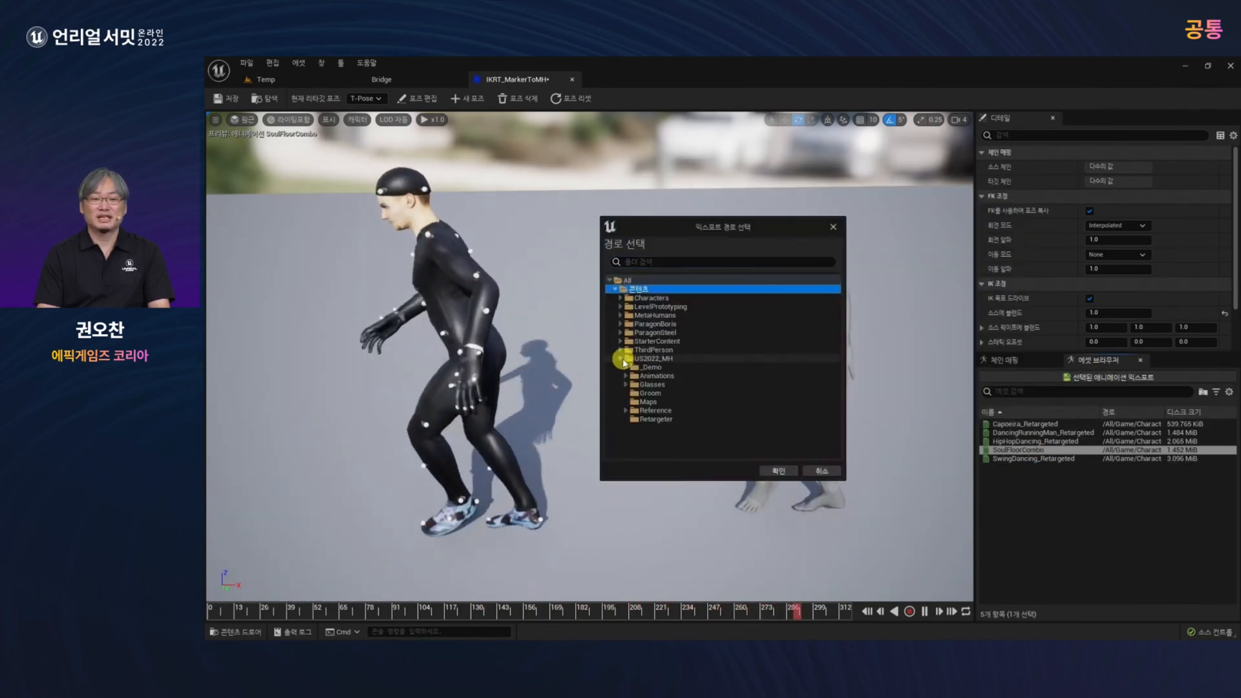
{"action": "left_click", "coordinate": [656, 376]}
{"action": "left_click", "coordinate": [778, 471]}
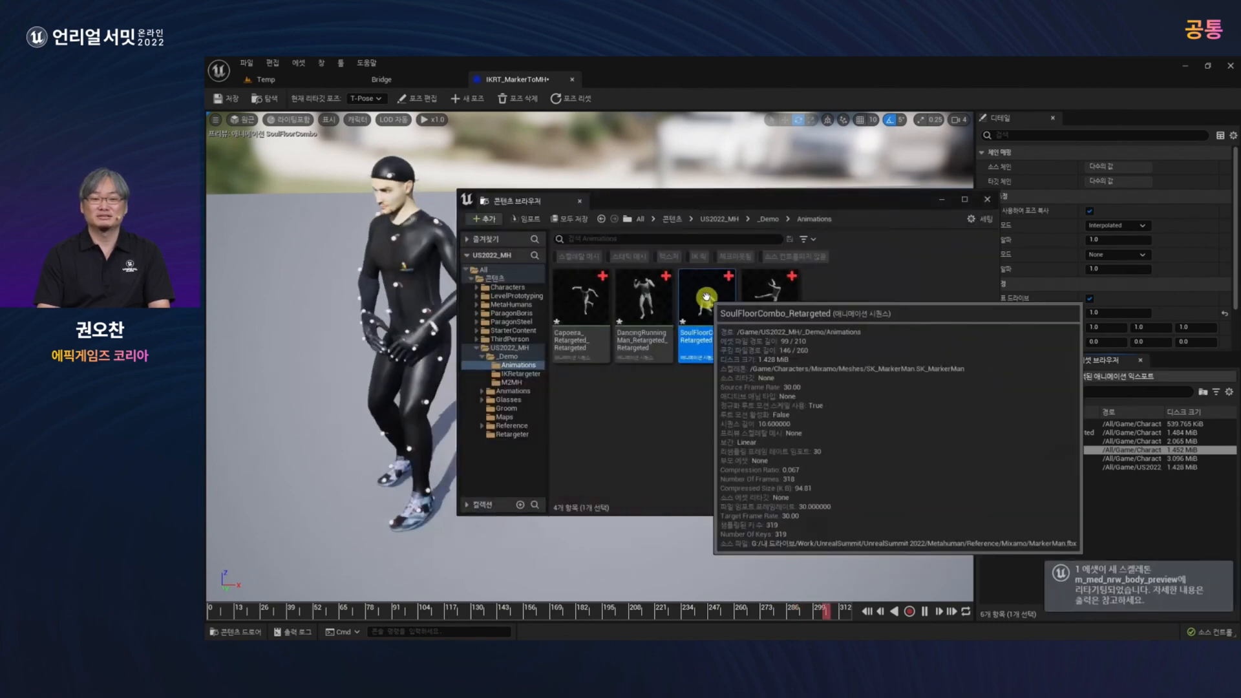
Open the exported SoulFloorCombo_Retargeted animation to watch it on the MetaHuman, and close its editor and the content browser window.
{"action": "double_click", "coordinate": [706, 297]}
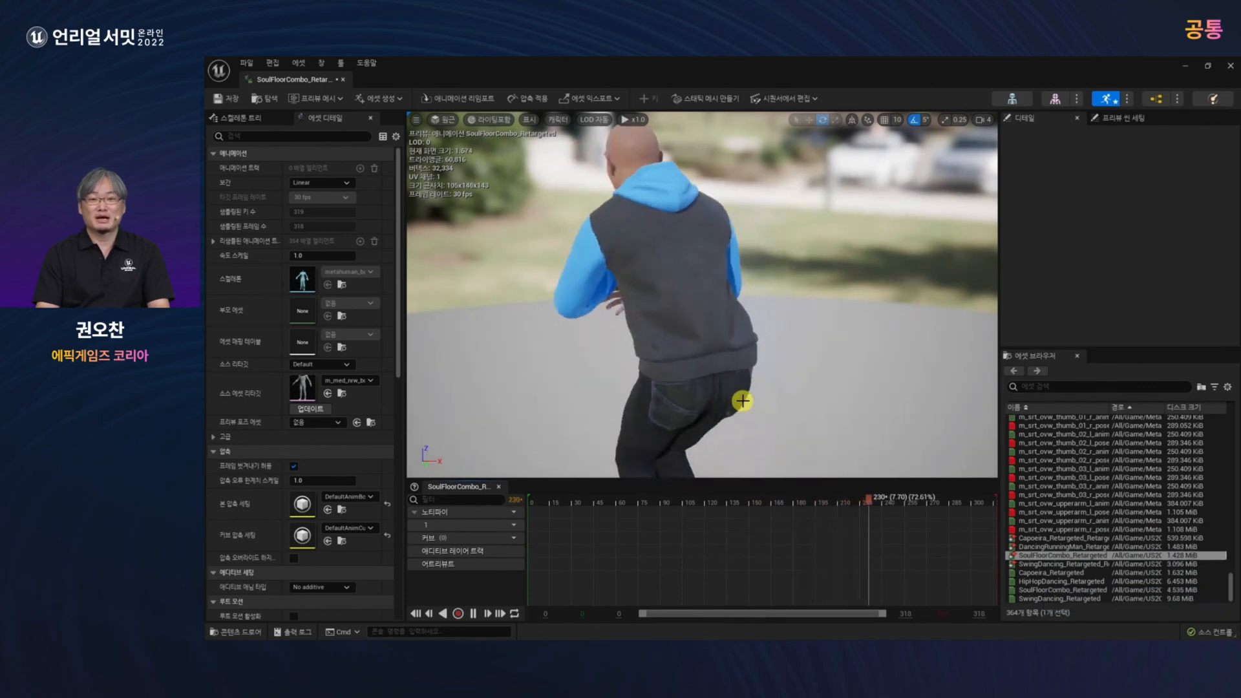
{"action": "left_click", "coordinate": [343, 79]}
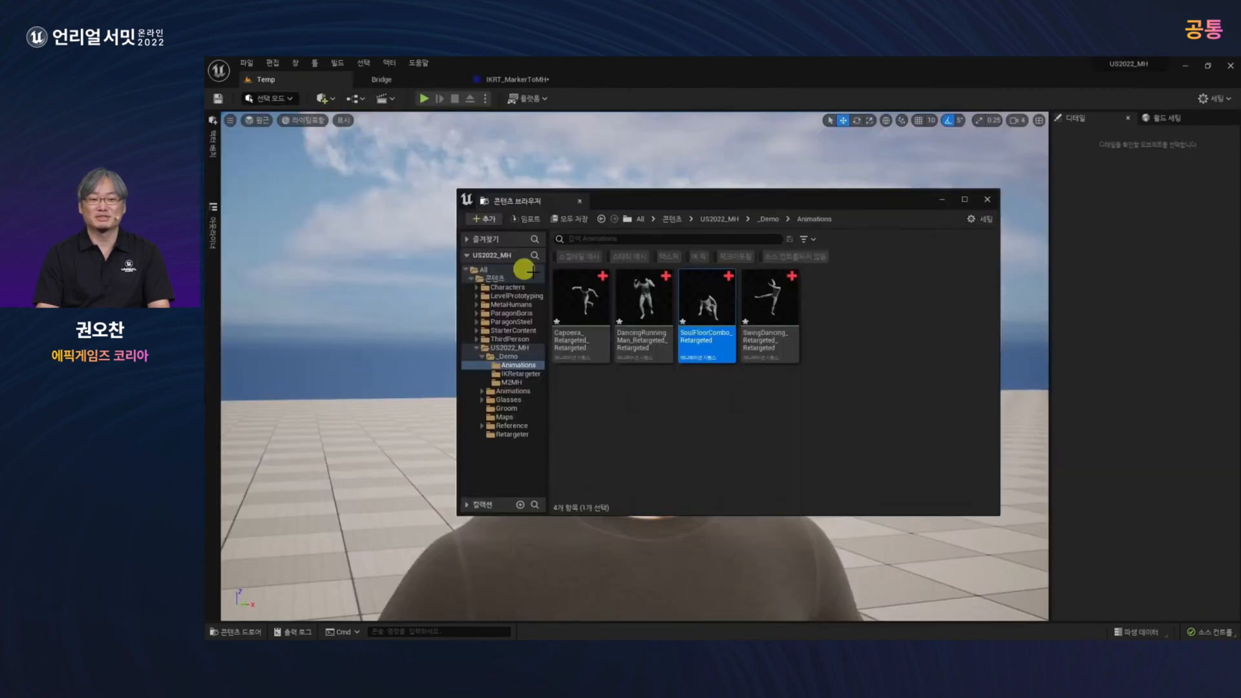
{"action": "left_click", "coordinate": [986, 199]}
Open the Temp_Dancing level from US2022_MH/Maps, saving the modified assets and checking out IKRT_MarkerToMH.
{"action": "key", "text": "ctrl+space"}
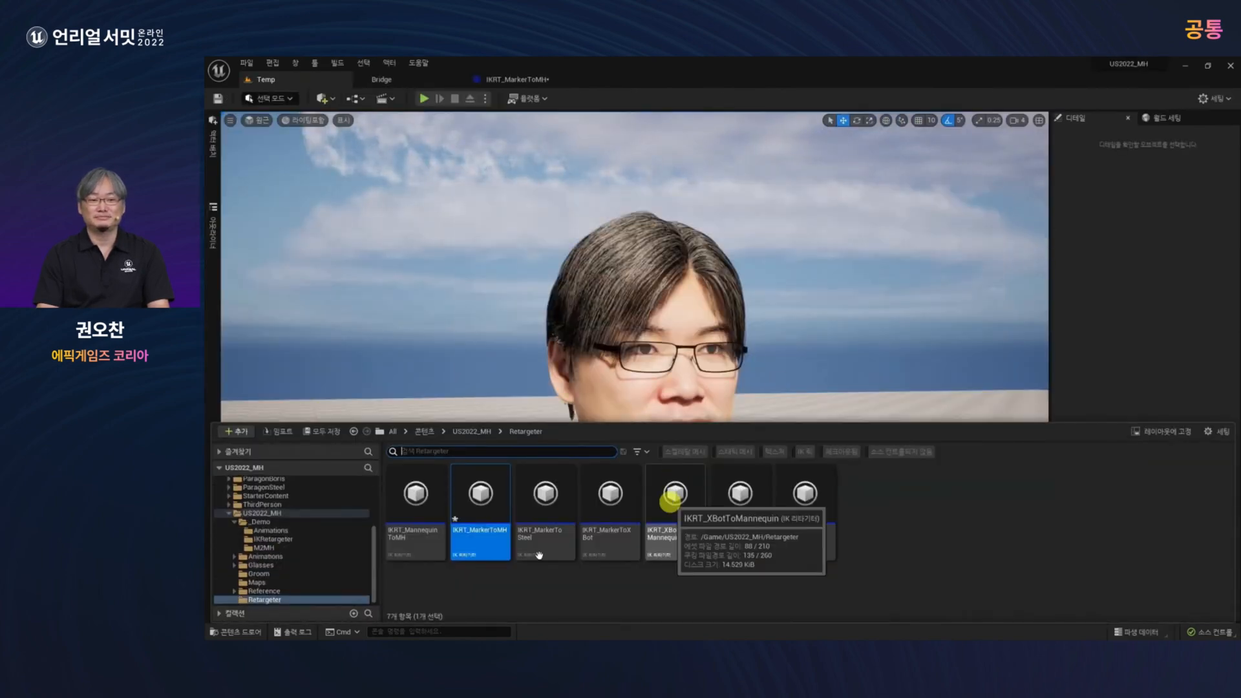
{"action": "left_click", "coordinate": [256, 582]}
{"action": "double_click", "coordinate": [548, 495]}
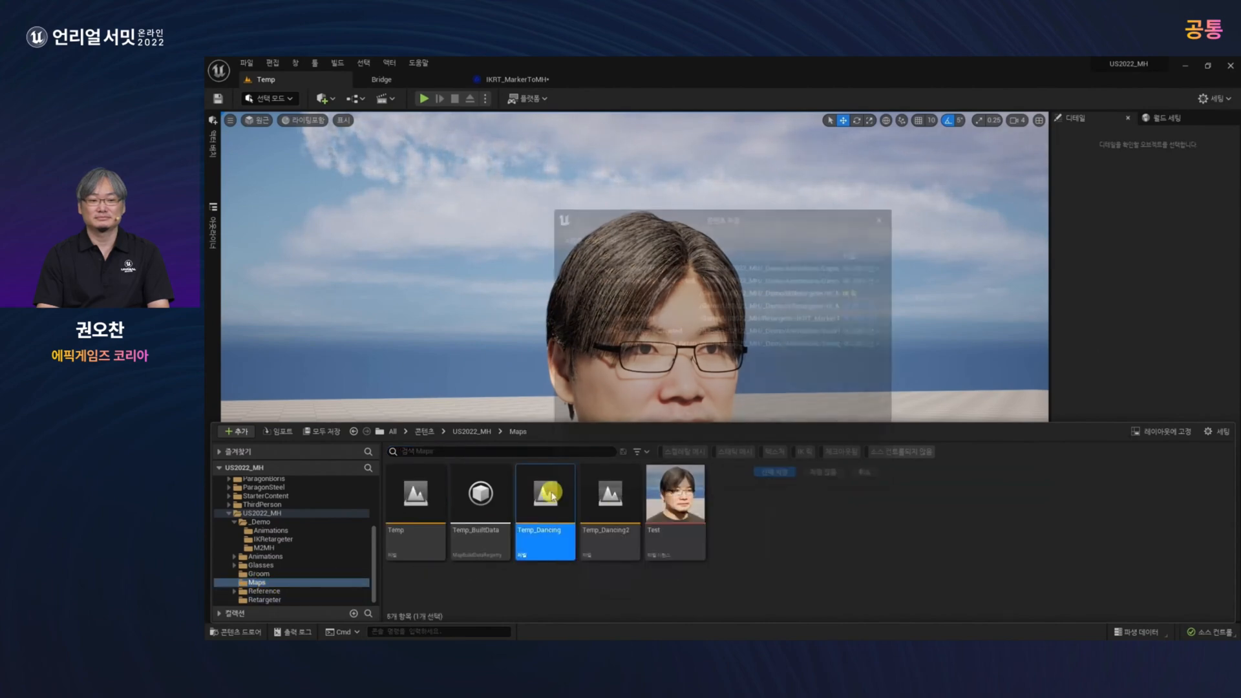
{"action": "left_click", "coordinate": [796, 479]}
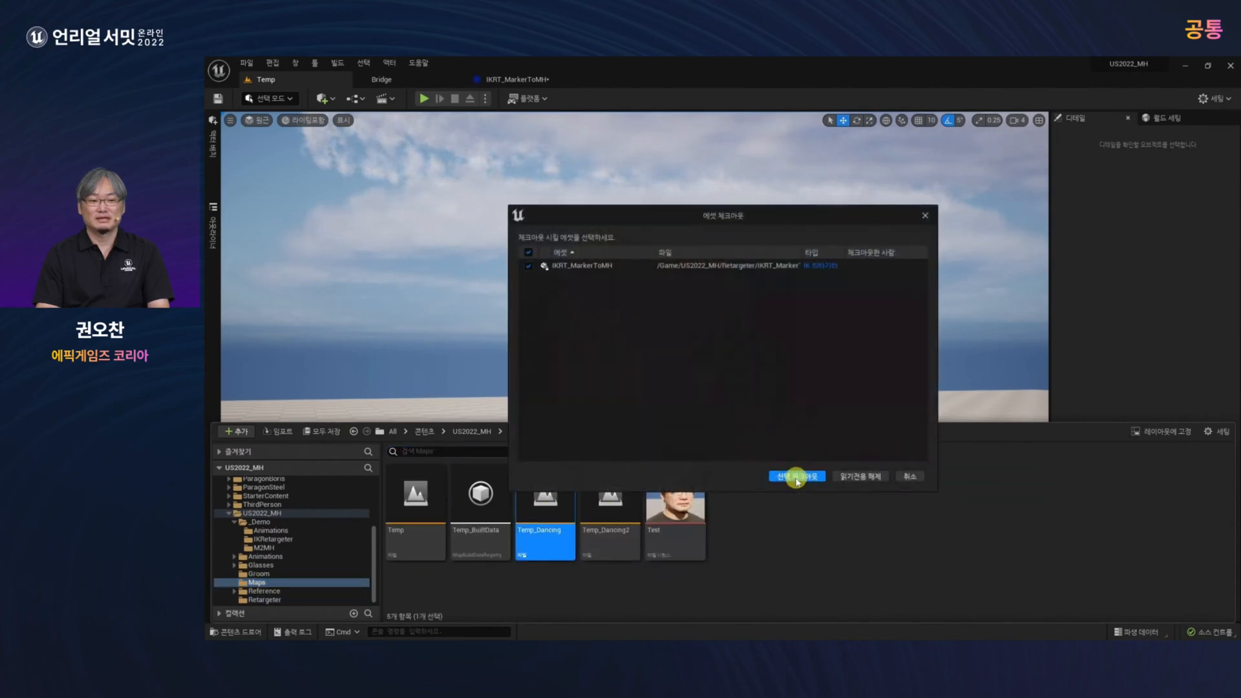
{"action": "left_click", "coordinate": [797, 478]}
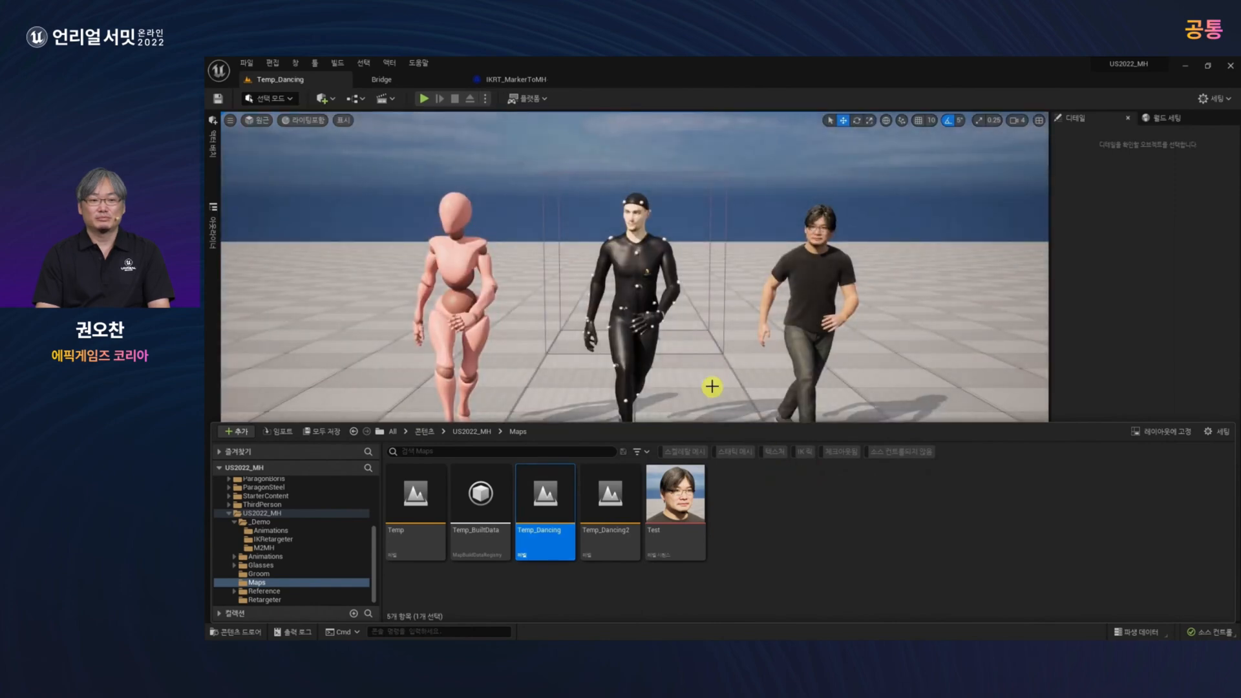
Play the Temp_Dancing level with an unobstructed viewport to compare the dance on the three characters.
{"action": "left_click", "coordinate": [708, 396]}
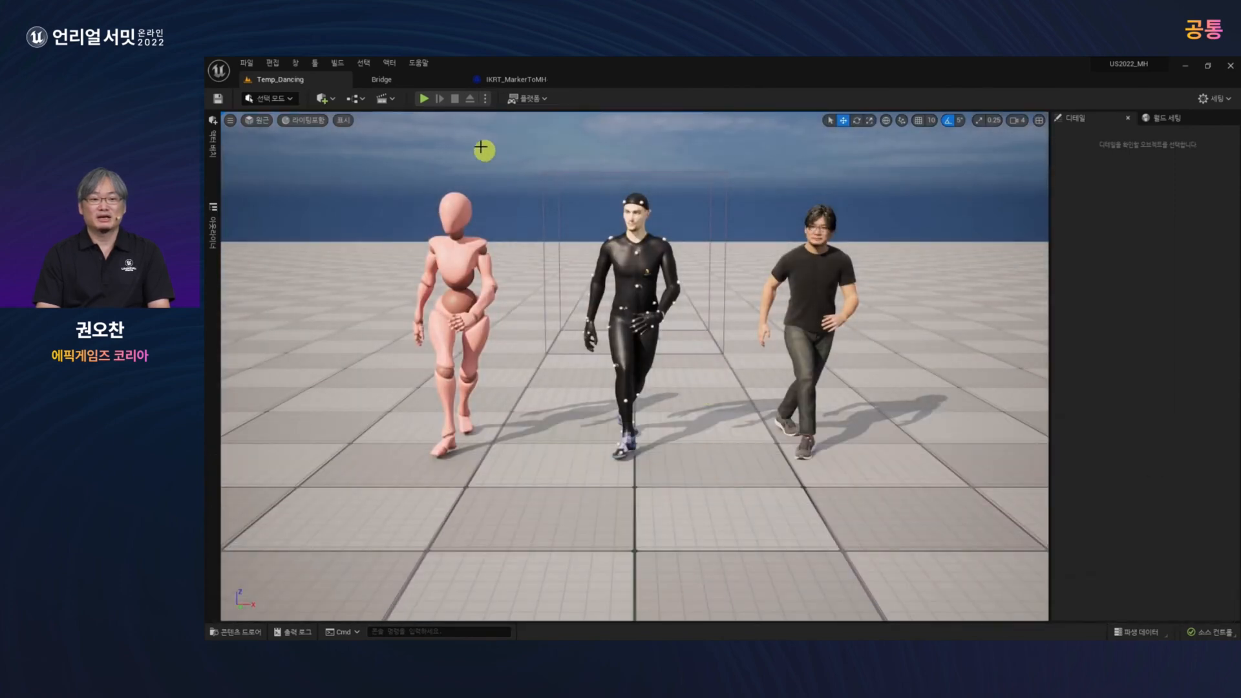
{"action": "left_click", "coordinate": [422, 99]}
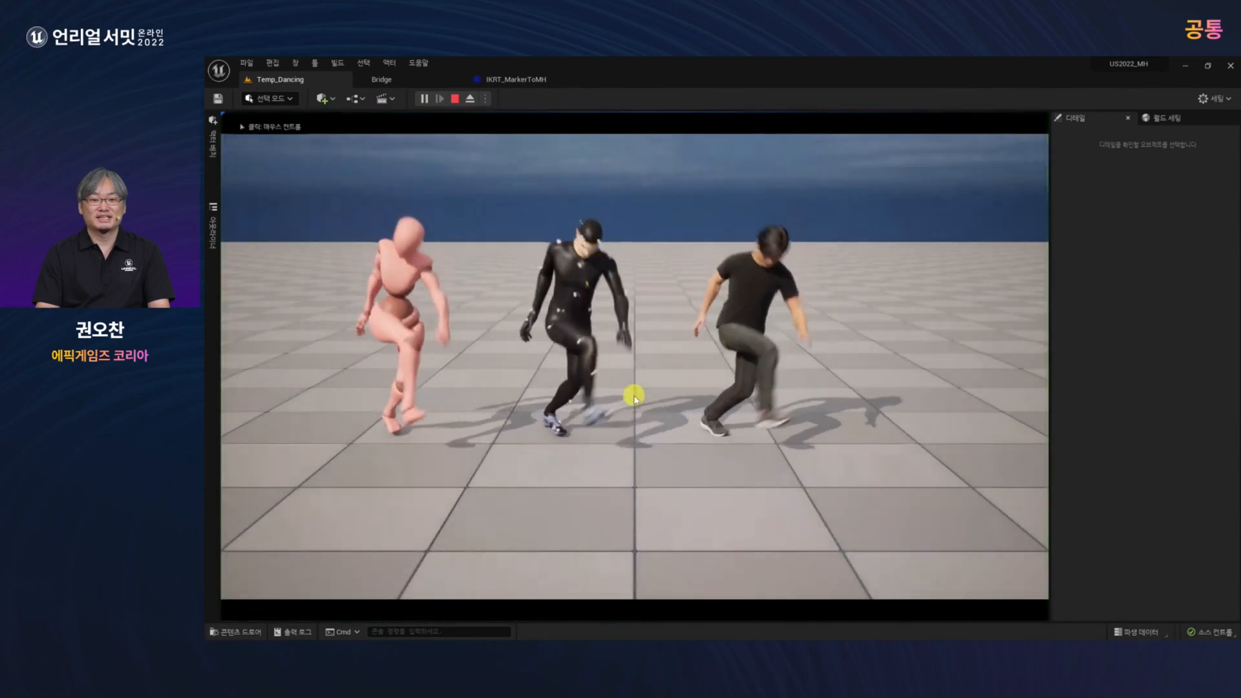